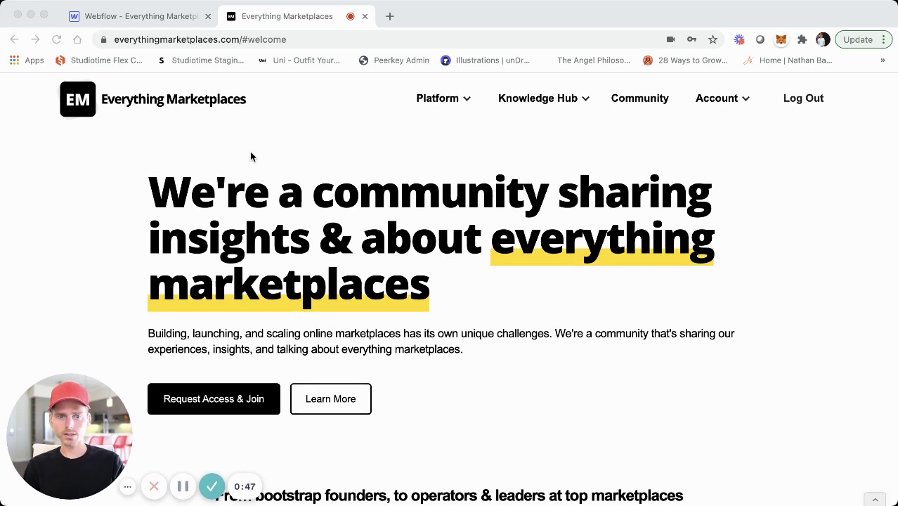
Open the Everything Marketplaces home page and examine its headline, join options and introductory section
{"action": "left_click", "coordinate": [85, 102]}
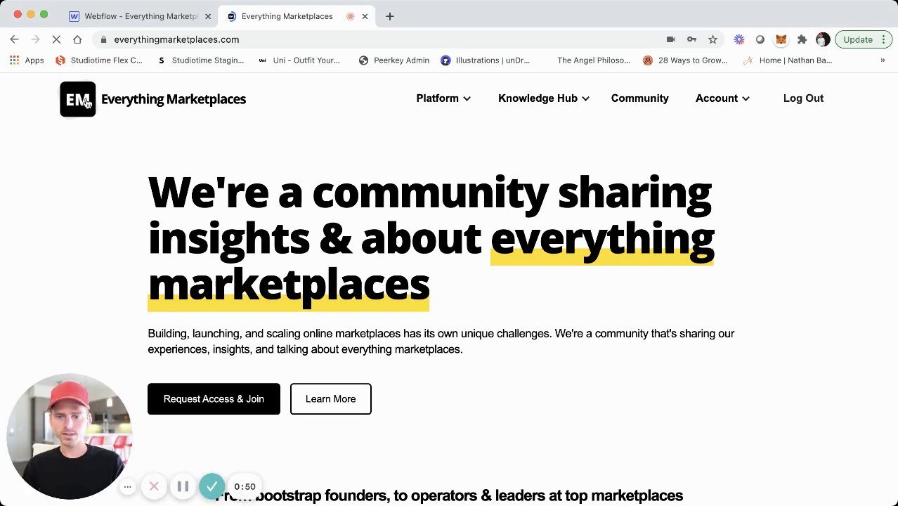
{"action": "scroll", "coordinate": [193, 176], "scroll_direction": "down", "scroll_amount": 2}
{"action": "scroll", "coordinate": [193, 177], "scroll_direction": "down", "scroll_amount": 4}
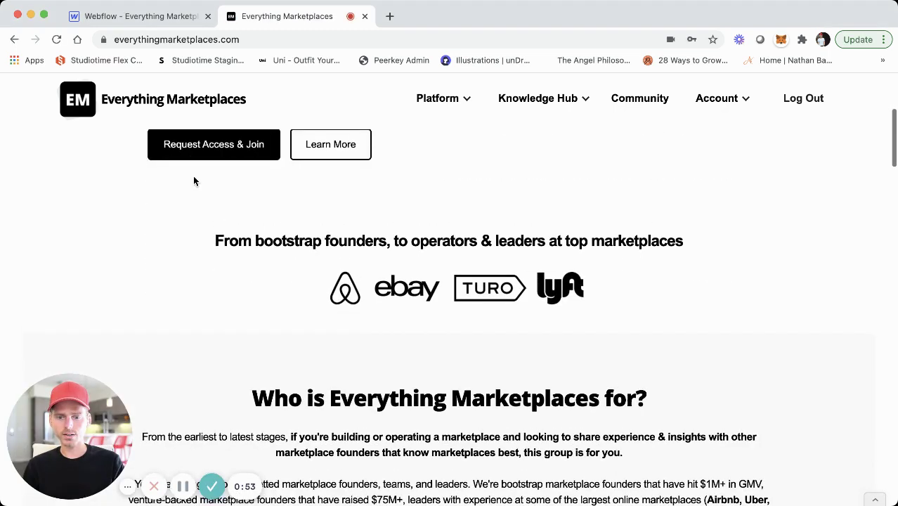
{"action": "scroll", "coordinate": [194, 179], "scroll_direction": "up", "scroll_amount": 6}
{"action": "scroll", "coordinate": [193, 169], "scroll_direction": "down", "scroll_amount": 3}
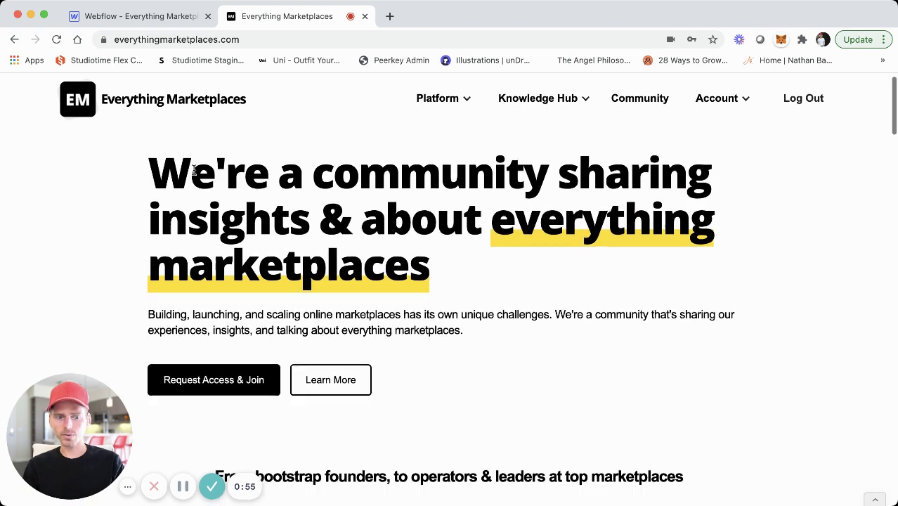
{"action": "scroll", "coordinate": [203, 199], "scroll_direction": "down", "scroll_amount": 6}
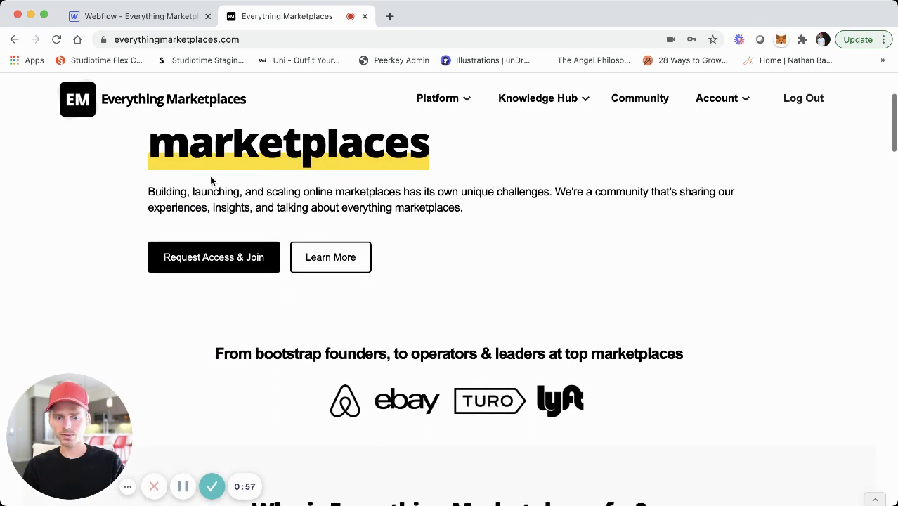
{"action": "scroll", "coordinate": [231, 253], "scroll_direction": "up", "scroll_amount": 3}
{"action": "scroll", "coordinate": [232, 253], "scroll_direction": "down", "scroll_amount": 1}
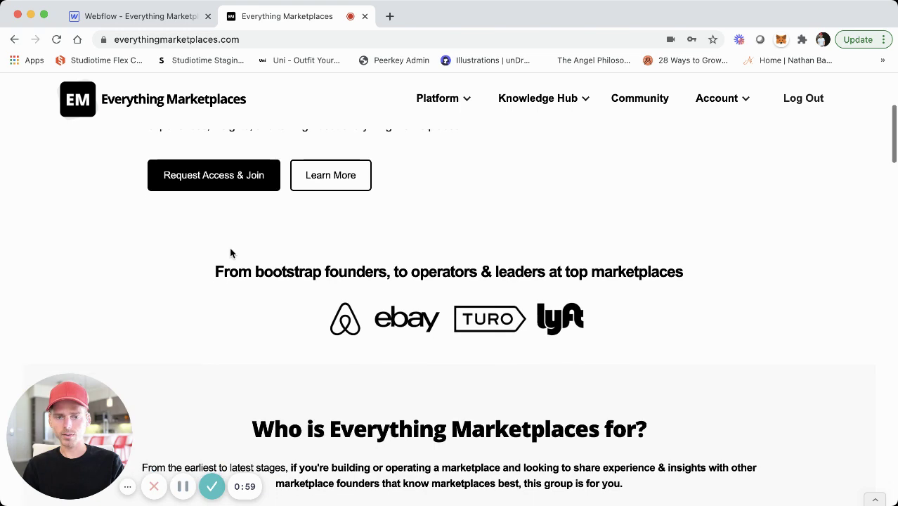
{"action": "scroll", "coordinate": [227, 239], "scroll_direction": "up", "scroll_amount": 1}
{"action": "scroll", "coordinate": [235, 251], "scroll_direction": "up", "scroll_amount": 1}
{"action": "scroll", "coordinate": [234, 251], "scroll_direction": "up", "scroll_amount": 1}
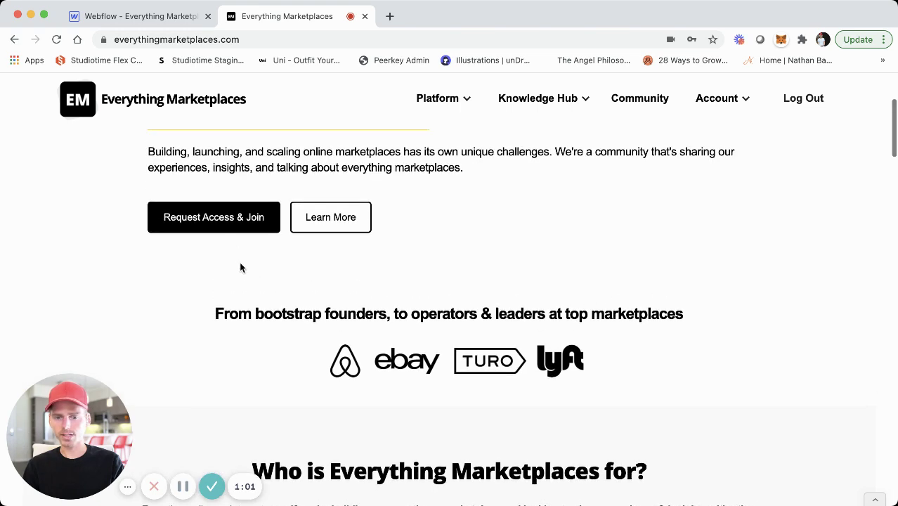
{"action": "scroll", "coordinate": [242, 268], "scroll_direction": "up", "scroll_amount": 2}
{"action": "scroll", "coordinate": [243, 268], "scroll_direction": "up", "scroll_amount": 1}
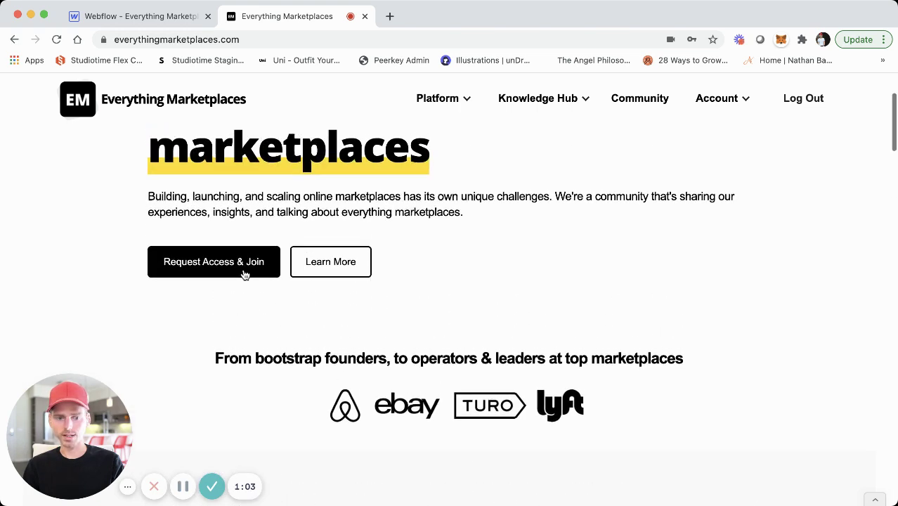
{"action": "scroll", "coordinate": [271, 332], "scroll_direction": "up", "scroll_amount": 2}
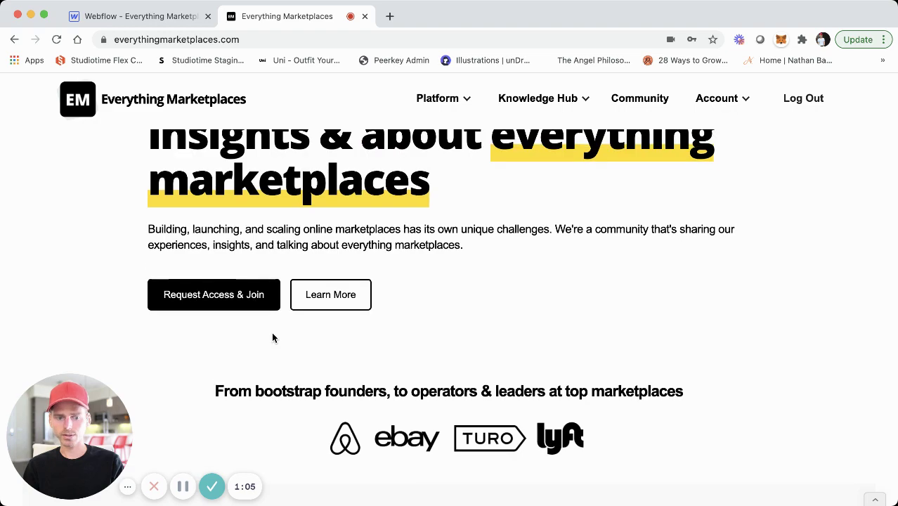
{"action": "scroll", "coordinate": [271, 332], "scroll_direction": "up", "scroll_amount": 3}
{"action": "scroll", "coordinate": [272, 331], "scroll_direction": "down", "scroll_amount": 10}
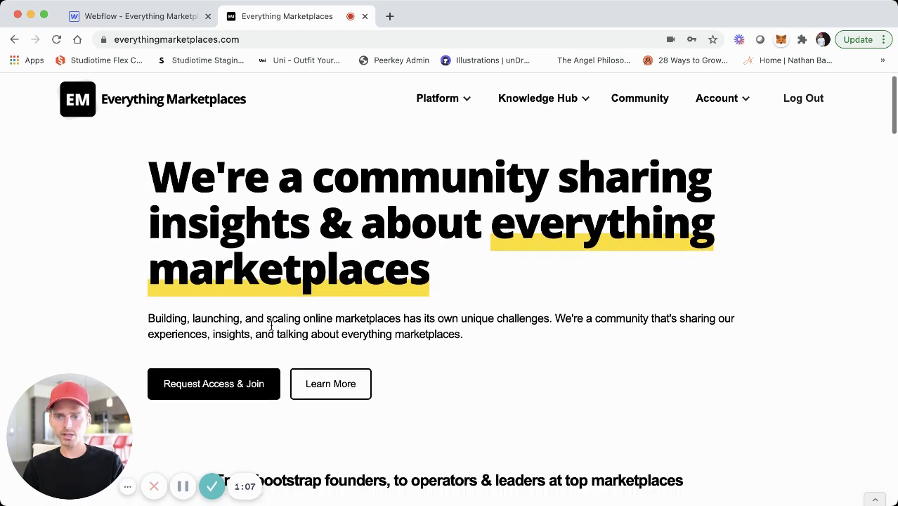
Log out of the account and review the public home page, including member benefits, marketplace resources and testimonials
{"action": "left_click", "coordinate": [806, 97]}
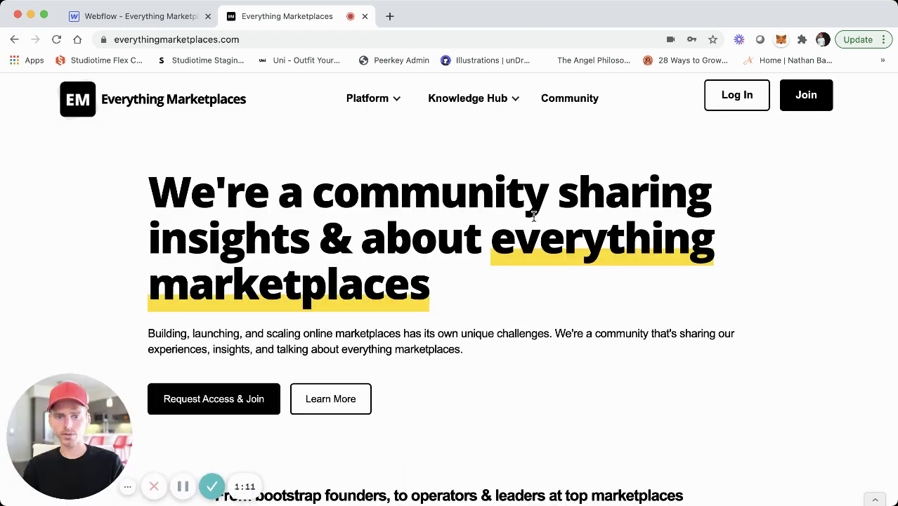
{"action": "scroll", "coordinate": [362, 210], "scroll_direction": "down", "scroll_amount": 3}
{"action": "scroll", "coordinate": [364, 216], "scroll_direction": "down", "scroll_amount": 10}
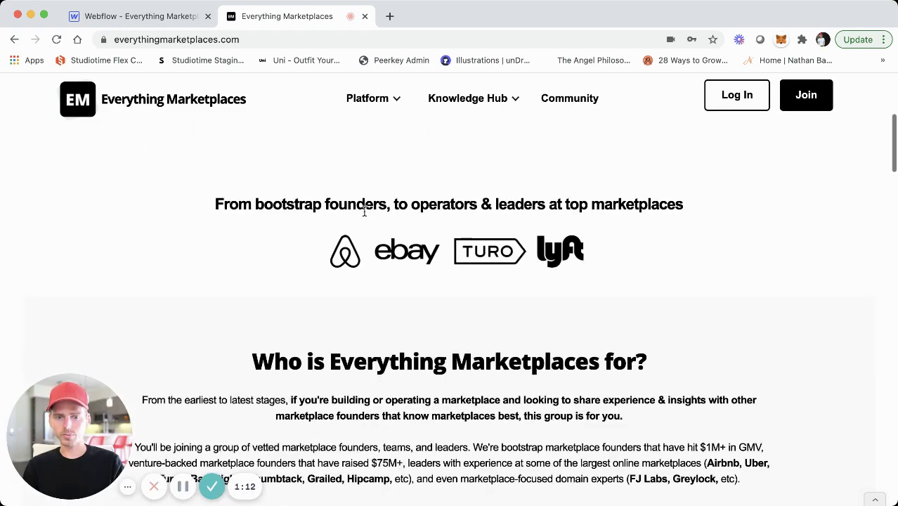
{"action": "scroll", "coordinate": [364, 215], "scroll_direction": "down", "scroll_amount": 10}
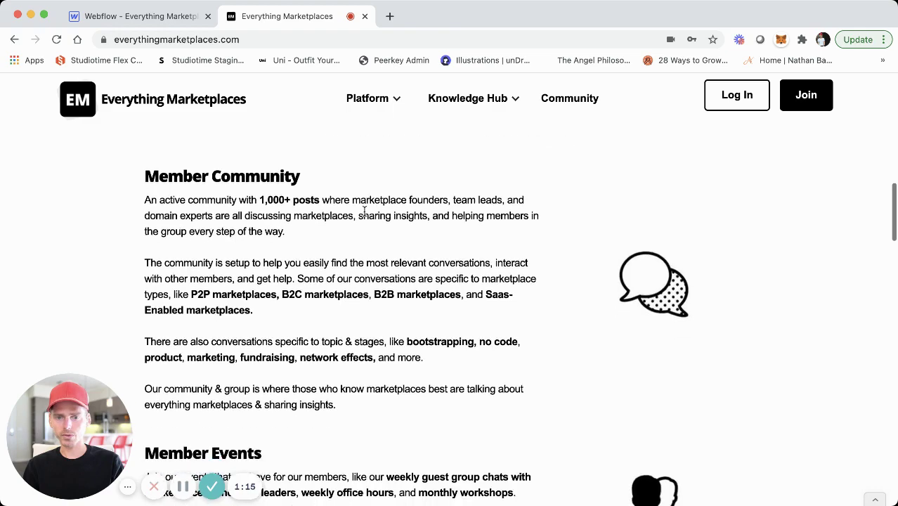
{"action": "scroll", "coordinate": [364, 211], "scroll_direction": "down", "scroll_amount": 8}
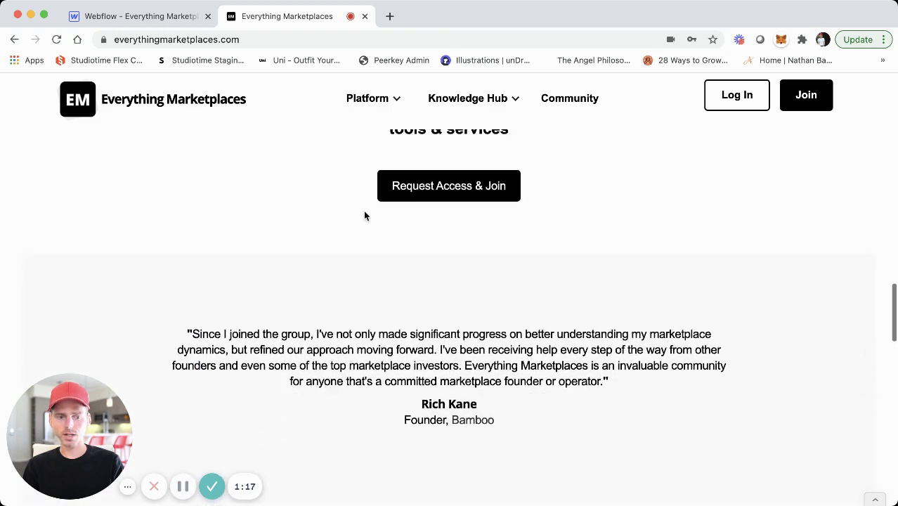
{"action": "scroll", "coordinate": [364, 216], "scroll_direction": "down", "scroll_amount": 2}
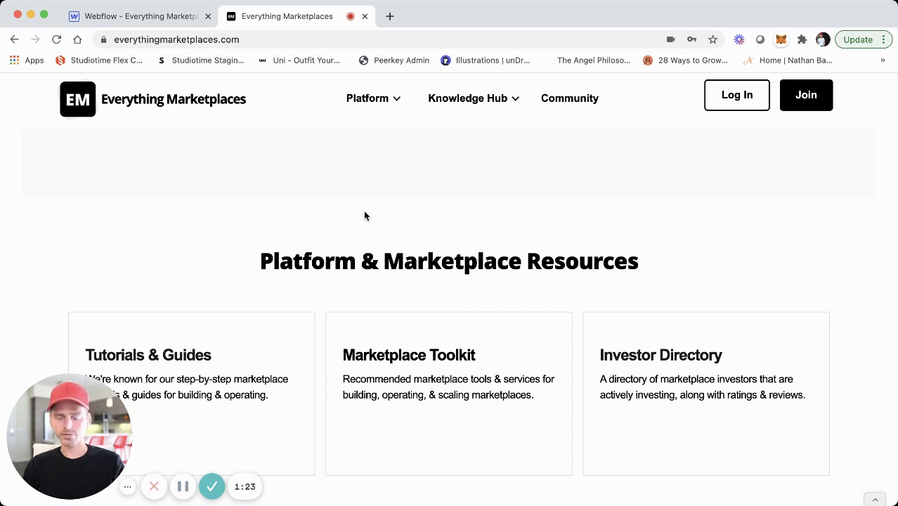
{"action": "scroll", "coordinate": [367, 222], "scroll_direction": "down", "scroll_amount": 5}
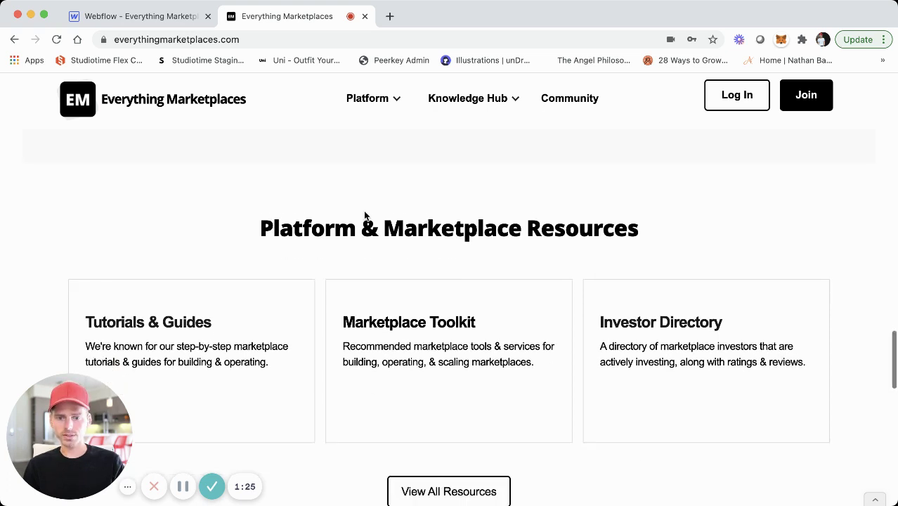
{"action": "scroll", "coordinate": [373, 276], "scroll_direction": "up", "scroll_amount": 2}
{"action": "scroll", "coordinate": [373, 276], "scroll_direction": "down", "scroll_amount": 8}
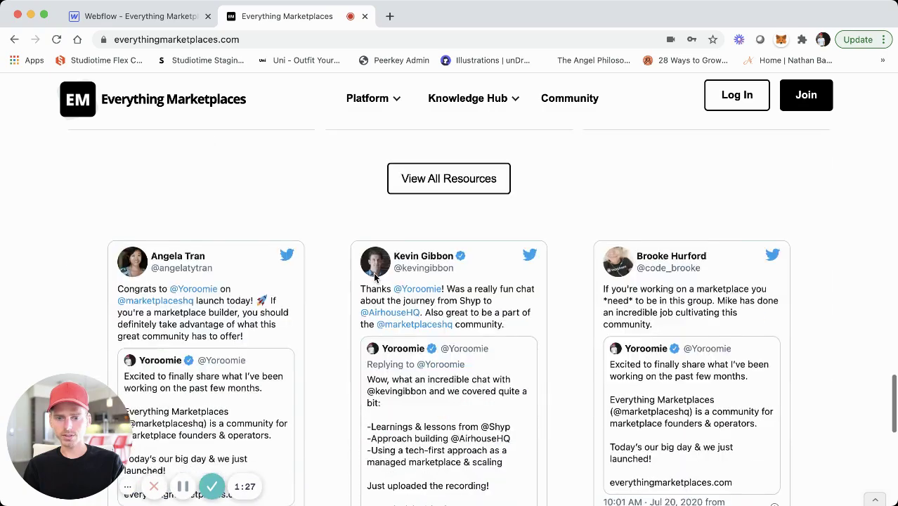
{"action": "scroll", "coordinate": [346, 325], "scroll_direction": "down", "scroll_amount": 3}
{"action": "scroll", "coordinate": [345, 325], "scroll_direction": "up", "scroll_amount": 20}
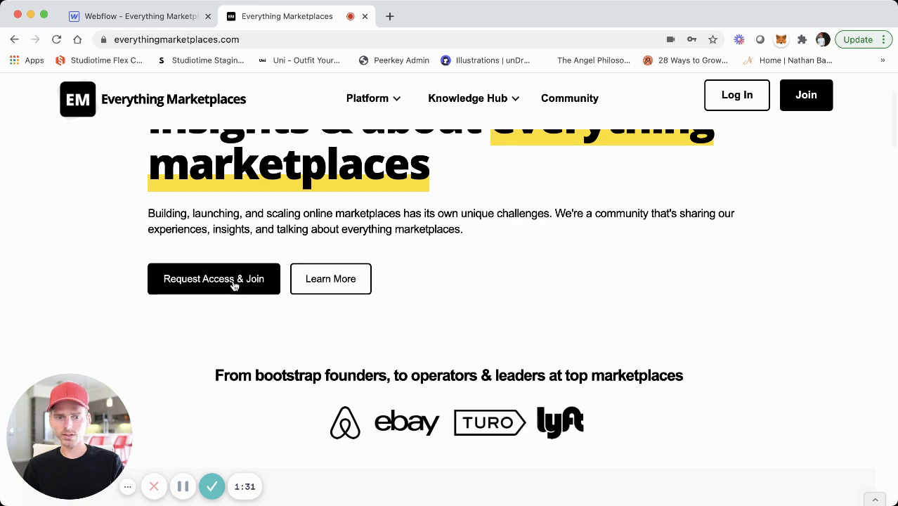
Request access to the community and open the account sign-up form for the $299/year membership
{"action": "left_click", "coordinate": [237, 281]}
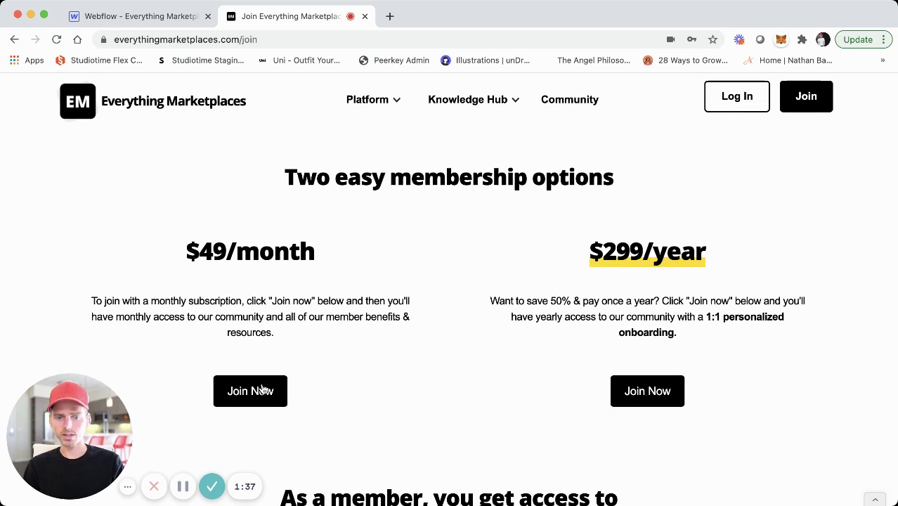
{"action": "left_click", "coordinate": [637, 398]}
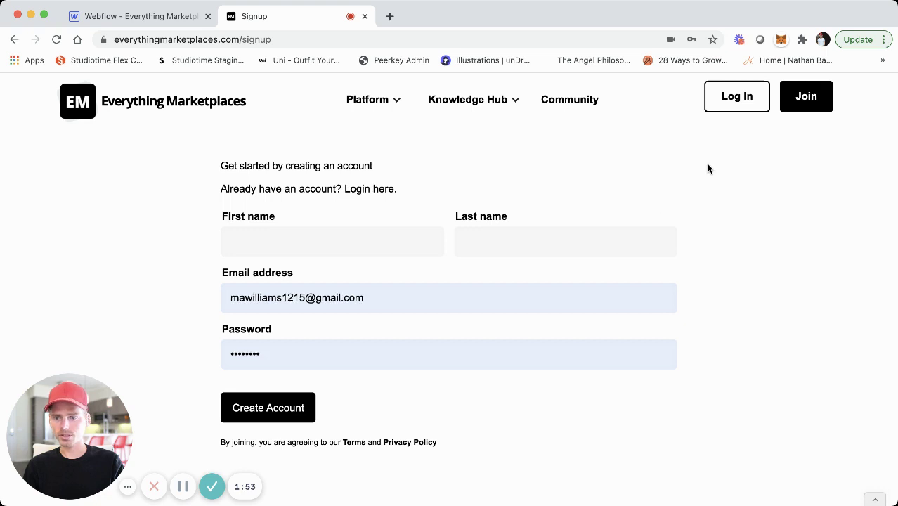
Return to the home page and log in with the saved account credentials
{"action": "left_click", "coordinate": [200, 104]}
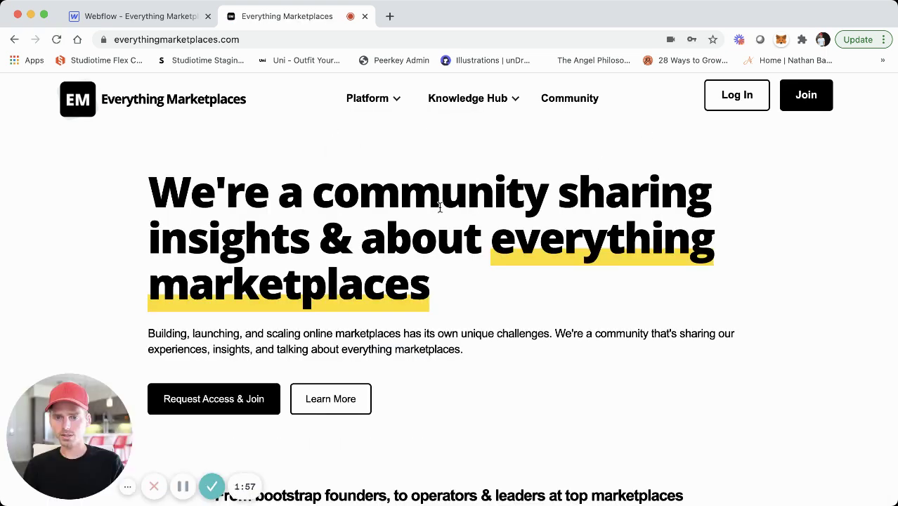
{"action": "left_click", "coordinate": [735, 104]}
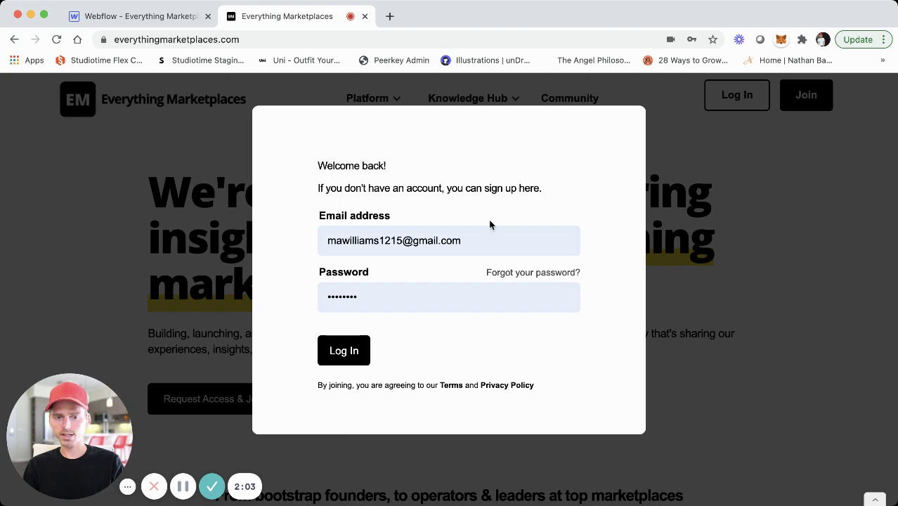
{"action": "left_click", "coordinate": [342, 352]}
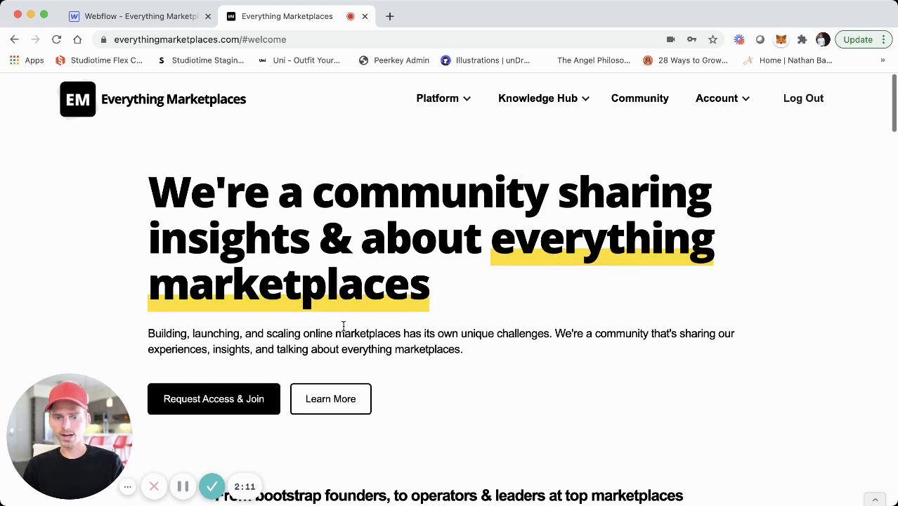
Review the home page as a logged-in member, from the headline through member benefits to Platform & Marketplace Resources
{"action": "scroll", "coordinate": [344, 317], "scroll_direction": "down", "scroll_amount": 4}
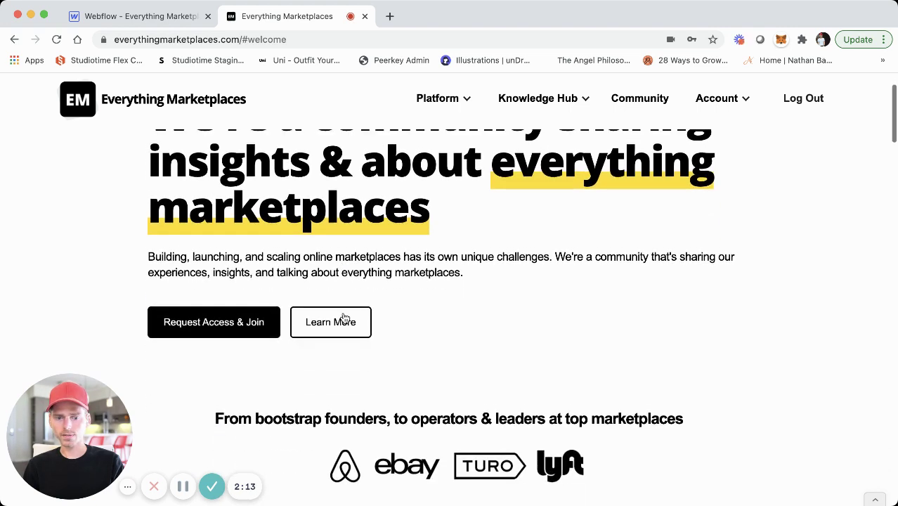
{"action": "scroll", "coordinate": [343, 317], "scroll_direction": "down", "scroll_amount": 1}
{"action": "scroll", "coordinate": [344, 313], "scroll_direction": "up", "scroll_amount": 5}
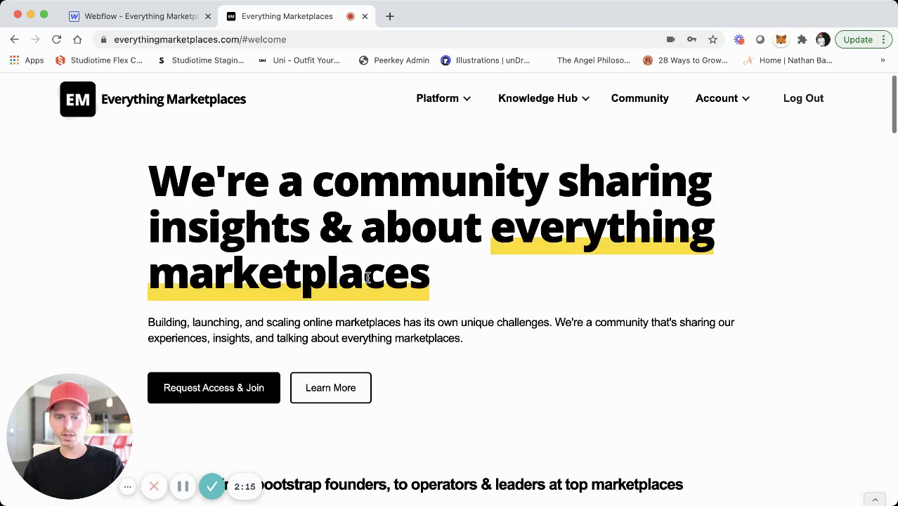
{"action": "scroll", "coordinate": [368, 281], "scroll_direction": "down", "scroll_amount": 1}
{"action": "scroll", "coordinate": [368, 281], "scroll_direction": "down", "scroll_amount": 12}
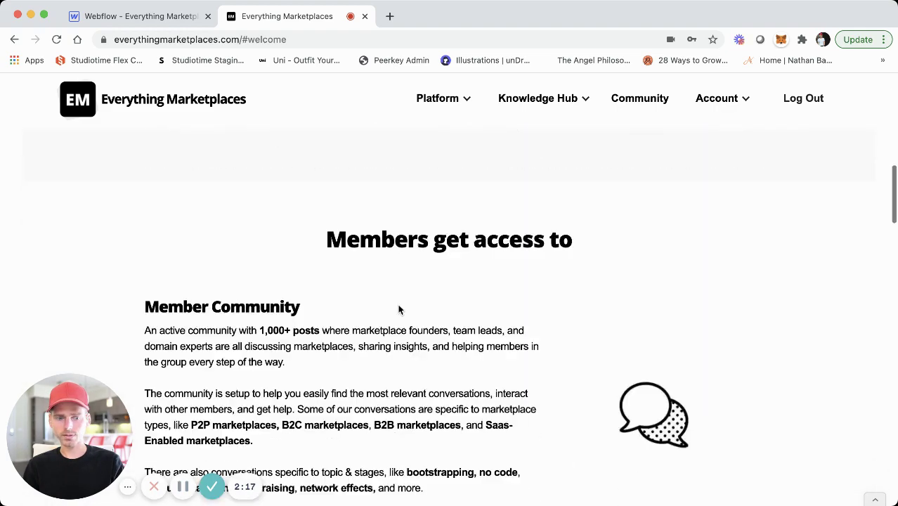
{"action": "scroll", "coordinate": [399, 310], "scroll_direction": "down", "scroll_amount": 10}
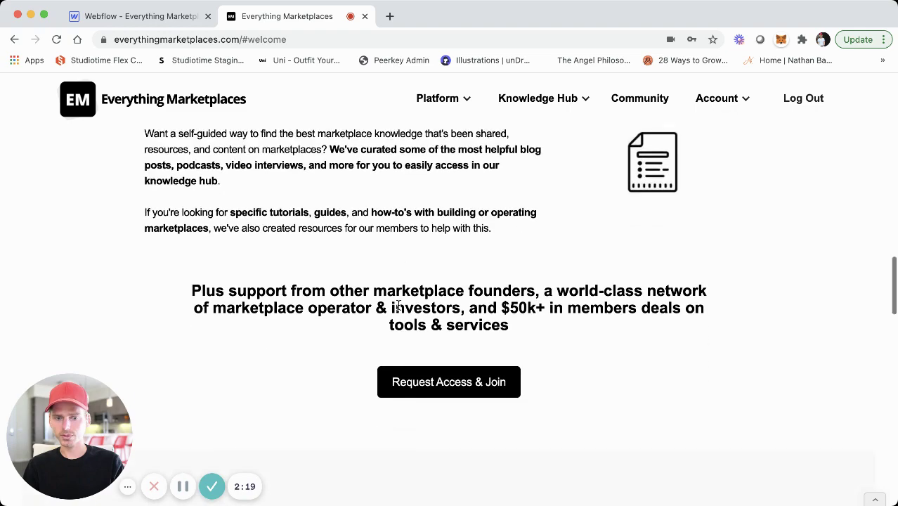
{"action": "scroll", "coordinate": [398, 310], "scroll_direction": "up", "scroll_amount": 4}
{"action": "scroll", "coordinate": [399, 310], "scroll_direction": "down", "scroll_amount": 11}
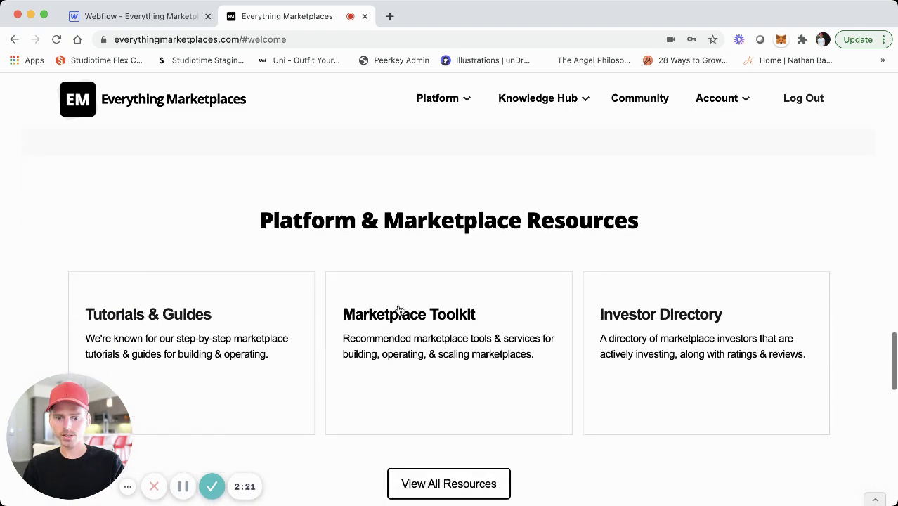
Open the Marketplace Resources page and look through the available resource categories
{"action": "scroll", "coordinate": [398, 310], "scroll_direction": "up", "scroll_amount": 1}
{"action": "left_click", "coordinate": [414, 293]}
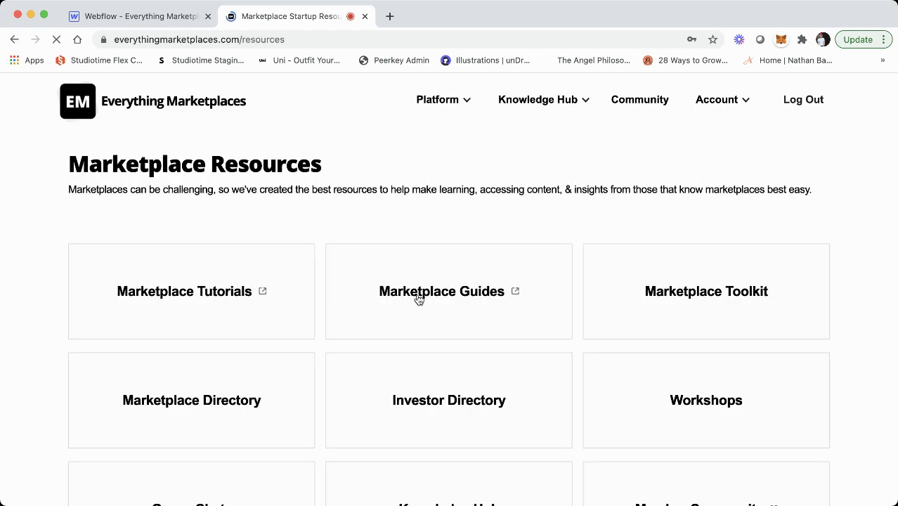
{"action": "scroll", "coordinate": [431, 342], "scroll_direction": "down", "scroll_amount": 2}
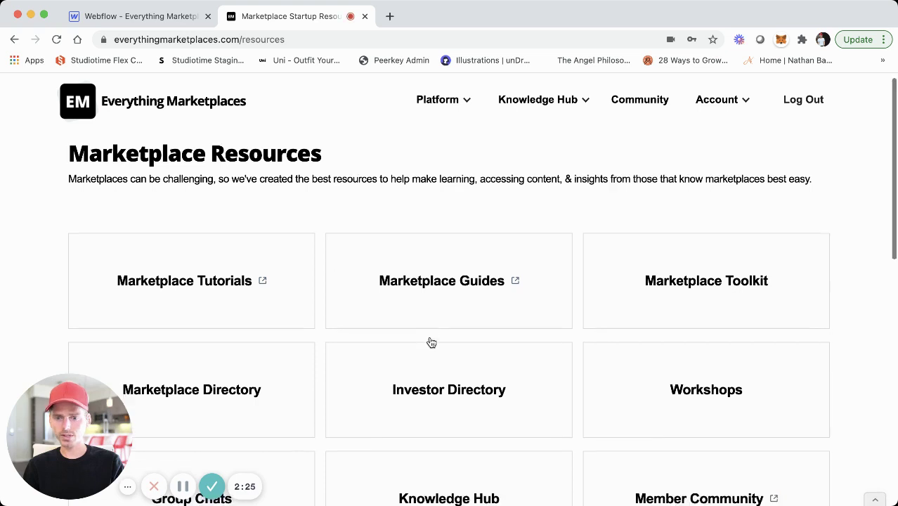
{"action": "scroll", "coordinate": [446, 386], "scroll_direction": "down", "scroll_amount": 4}
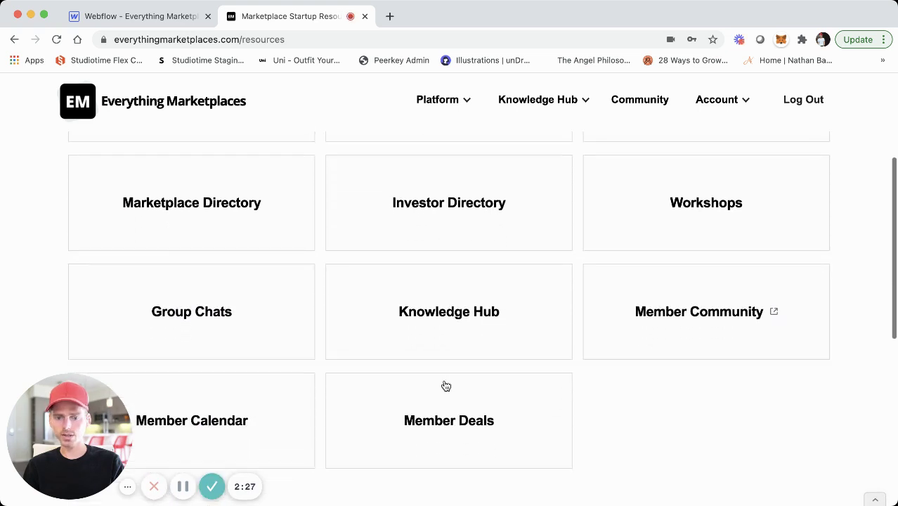
{"action": "scroll", "coordinate": [445, 386], "scroll_direction": "up", "scroll_amount": 1}
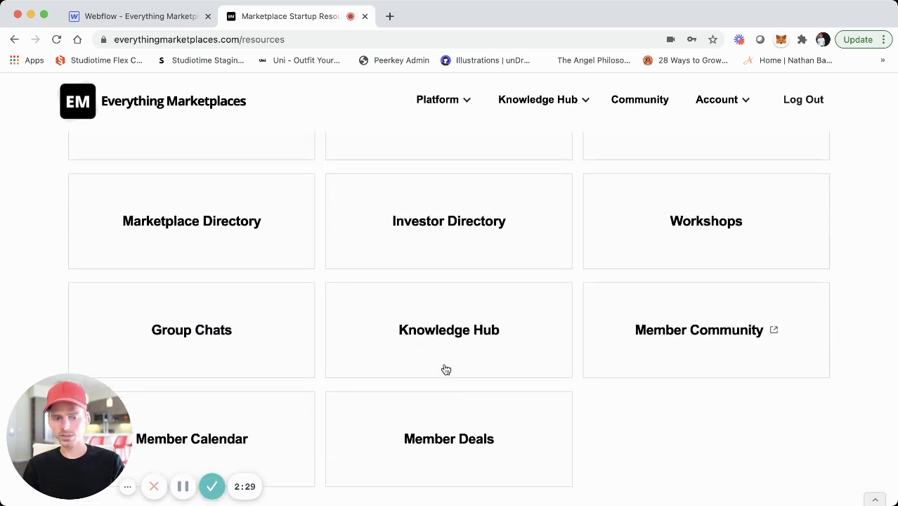
{"action": "scroll", "coordinate": [445, 369], "scroll_direction": "up", "scroll_amount": 5}
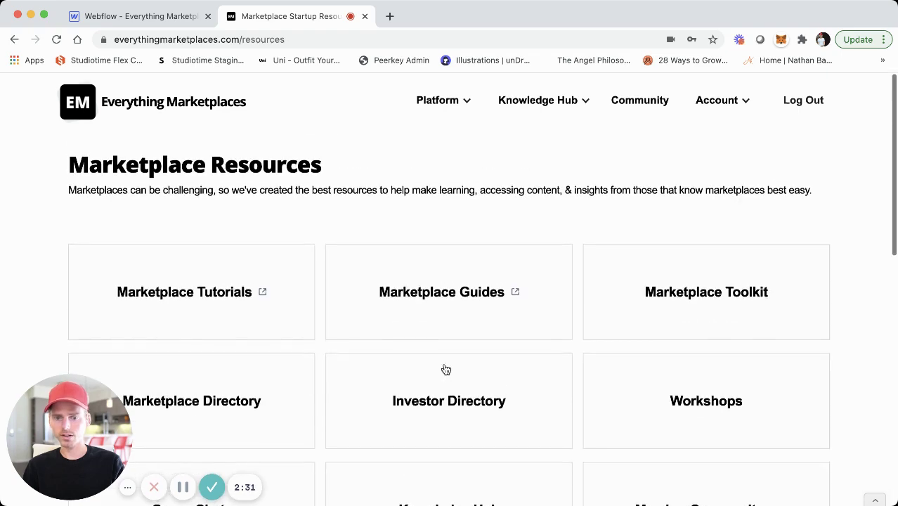
Open the Marketplace Toolkit and look over its type and category filters and tool listings
{"action": "left_click", "coordinate": [699, 298]}
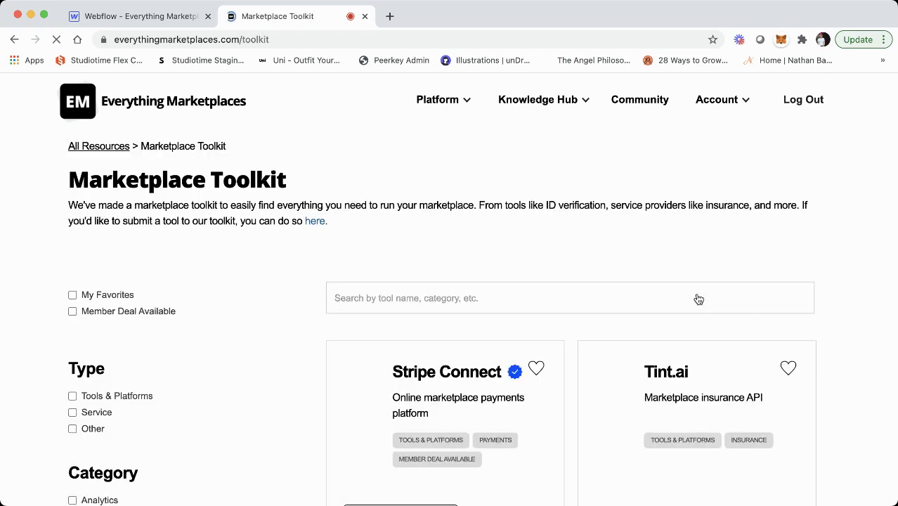
{"action": "scroll", "coordinate": [497, 331], "scroll_direction": "down", "scroll_amount": 1}
{"action": "scroll", "coordinate": [279, 344], "scroll_direction": "down", "scroll_amount": 3}
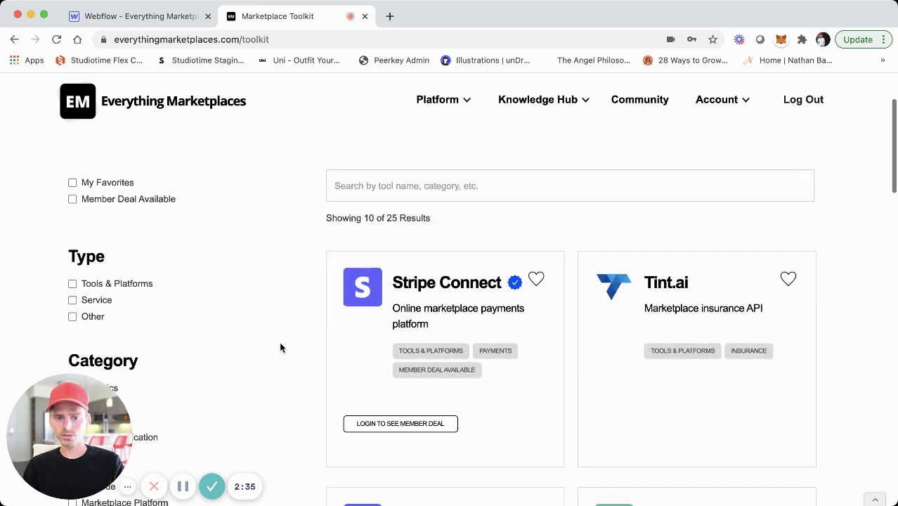
{"action": "scroll", "coordinate": [252, 323], "scroll_direction": "down", "scroll_amount": 3}
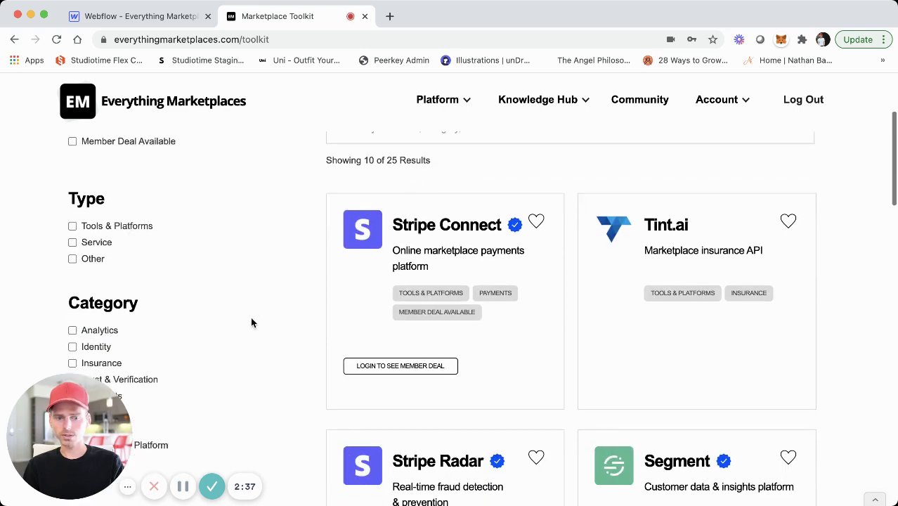
Examine the toolkit's search field, My Favorites, Member Deal Available, type and category filters, and the first tool cards
{"action": "scroll", "coordinate": [251, 323], "scroll_direction": "down", "scroll_amount": 2}
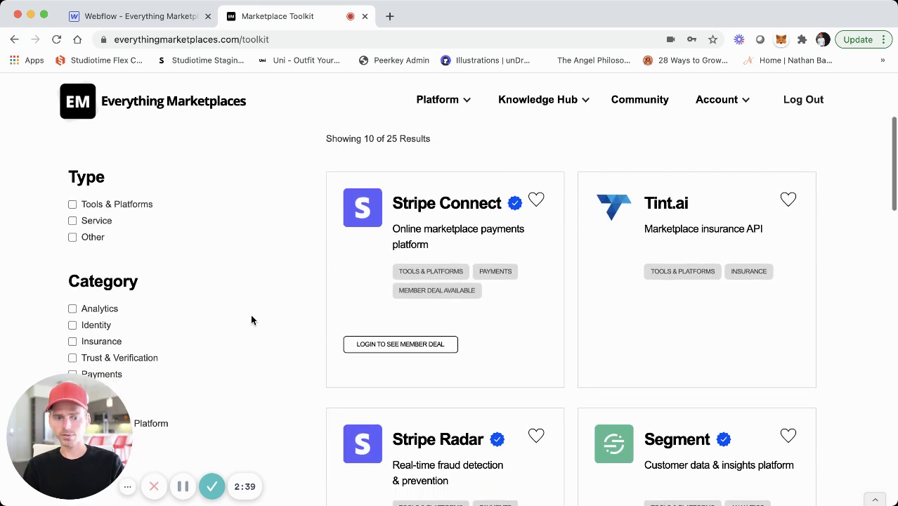
{"action": "scroll", "coordinate": [251, 318], "scroll_direction": "up", "scroll_amount": 8}
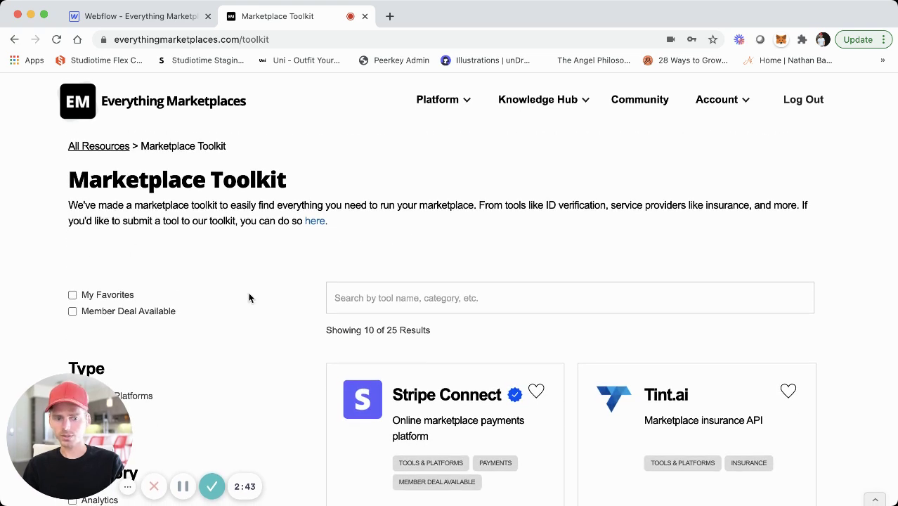
{"action": "scroll", "coordinate": [252, 313], "scroll_direction": "down", "scroll_amount": 2}
{"action": "scroll", "coordinate": [254, 321], "scroll_direction": "down", "scroll_amount": 4}
{"action": "scroll", "coordinate": [255, 321], "scroll_direction": "up", "scroll_amount": 3}
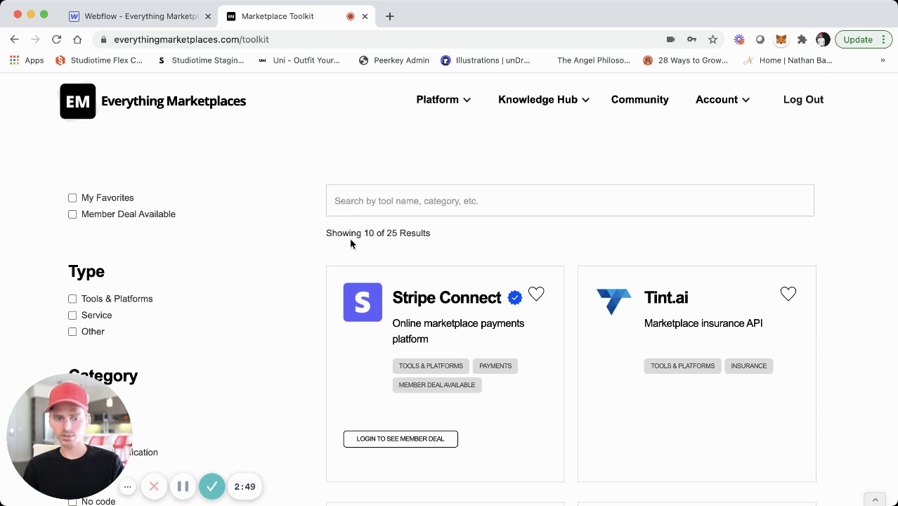
{"action": "scroll", "coordinate": [348, 276], "scroll_direction": "down", "scroll_amount": 4}
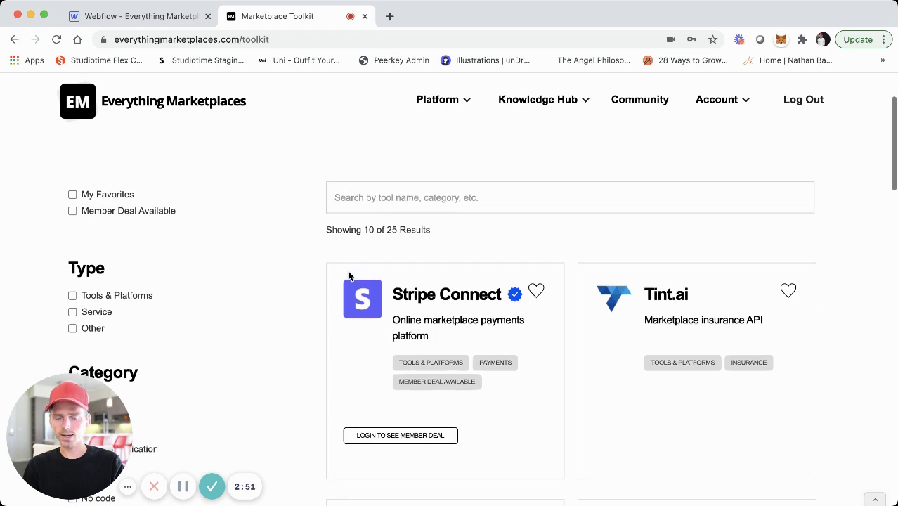
{"action": "scroll", "coordinate": [349, 275], "scroll_direction": "up", "scroll_amount": 4}
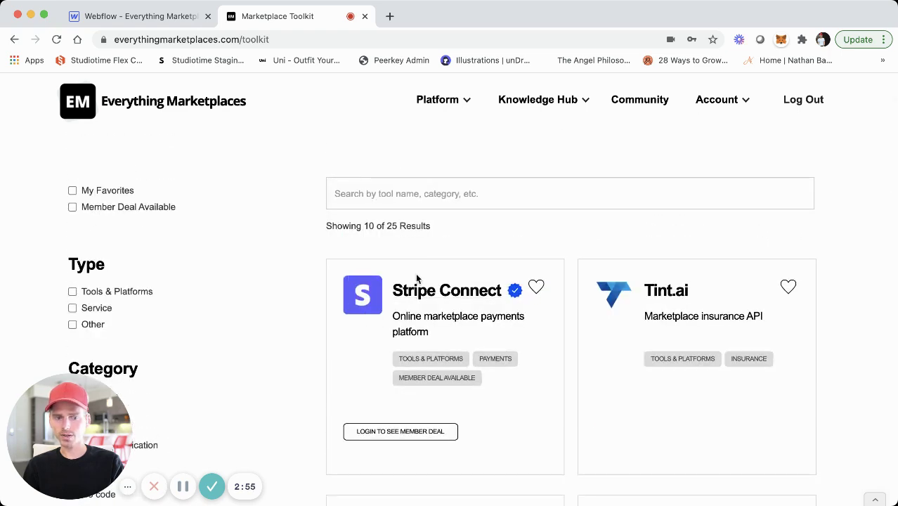
{"action": "scroll", "coordinate": [312, 358], "scroll_direction": "down", "scroll_amount": 2}
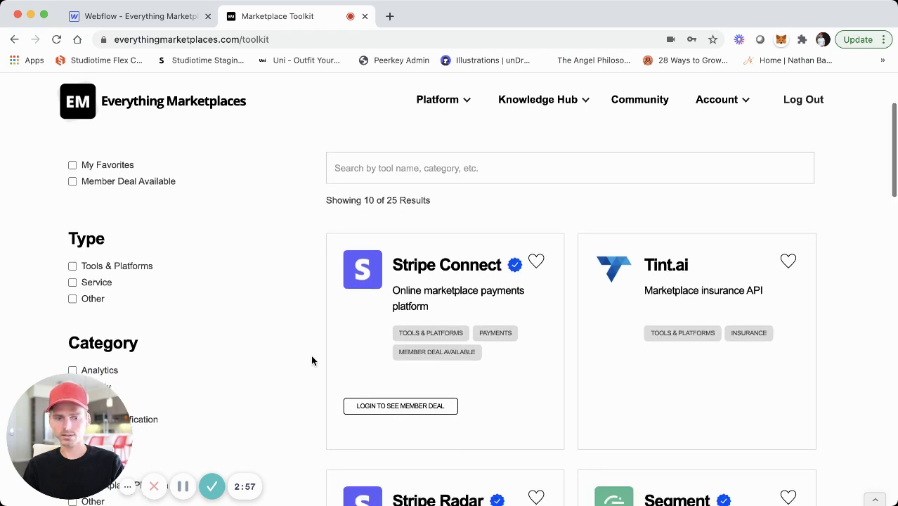
{"action": "scroll", "coordinate": [311, 359], "scroll_direction": "down", "scroll_amount": 4}
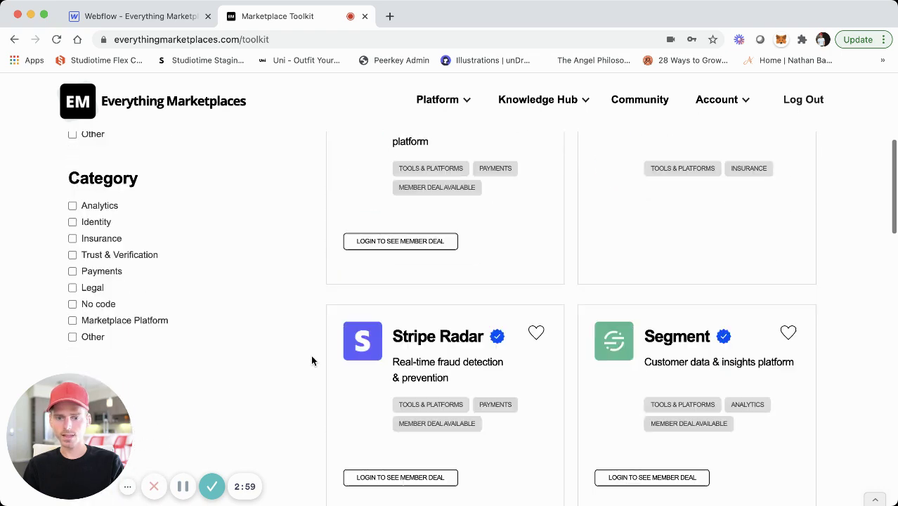
{"action": "scroll", "coordinate": [351, 359], "scroll_direction": "up", "scroll_amount": 5}
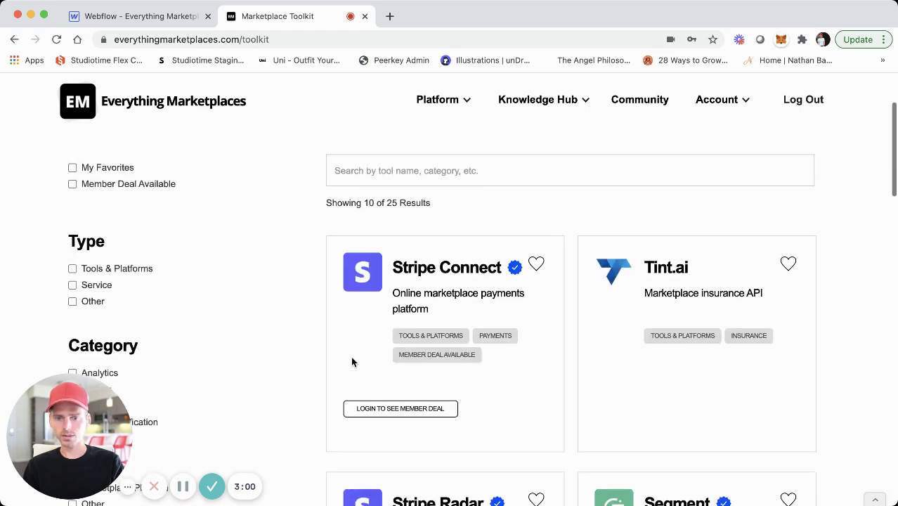
Open the Stripe Connect tool page and look through it from the description down to Related Tools
{"action": "left_click", "coordinate": [412, 271]}
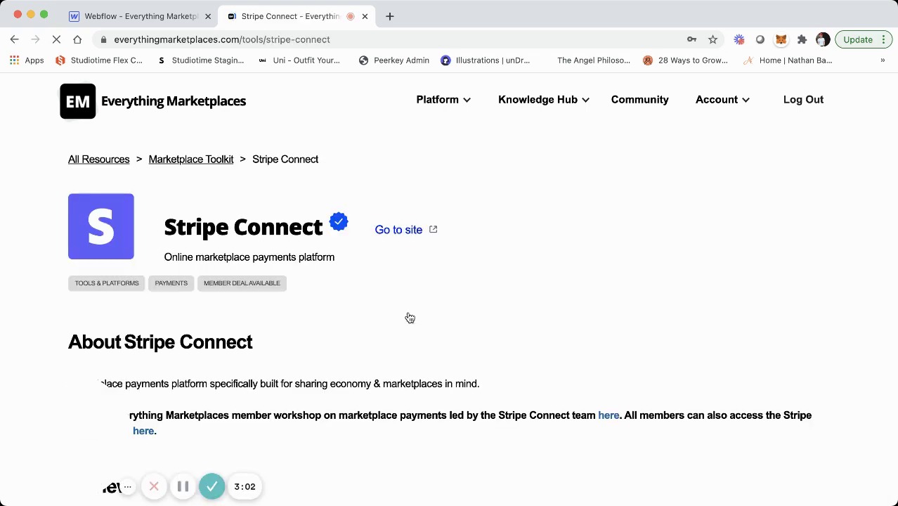
{"action": "scroll", "coordinate": [291, 331], "scroll_direction": "down", "scroll_amount": 10}
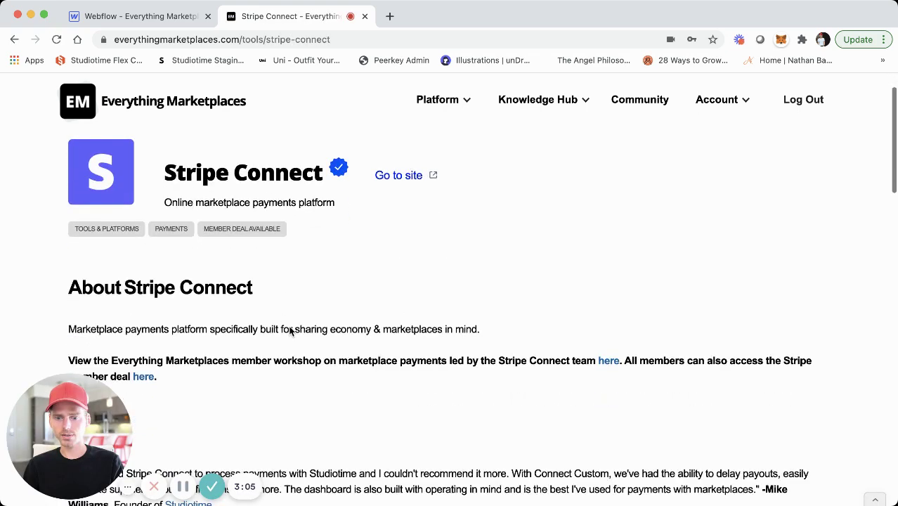
{"action": "scroll", "coordinate": [290, 331], "scroll_direction": "down", "scroll_amount": 15}
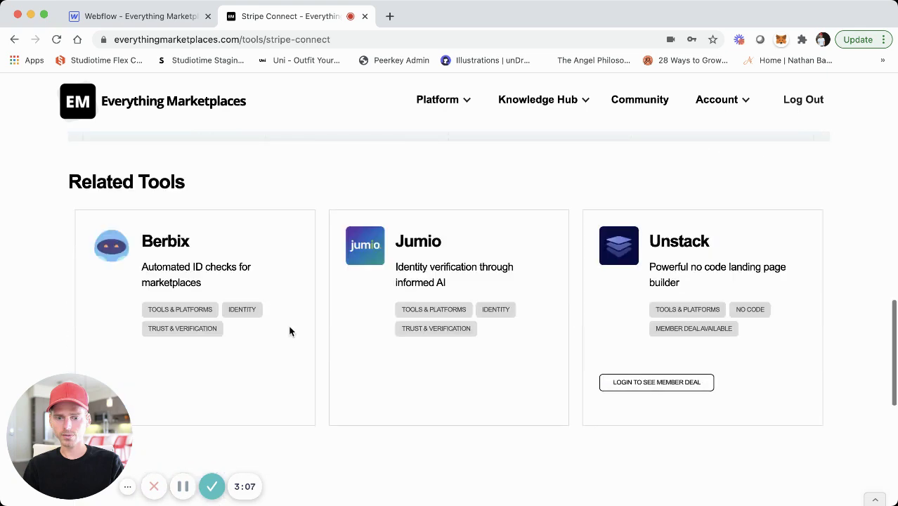
{"action": "scroll", "coordinate": [290, 331], "scroll_direction": "up", "scroll_amount": 20}
{"action": "scroll", "coordinate": [290, 331], "scroll_direction": "up", "scroll_amount": 3}
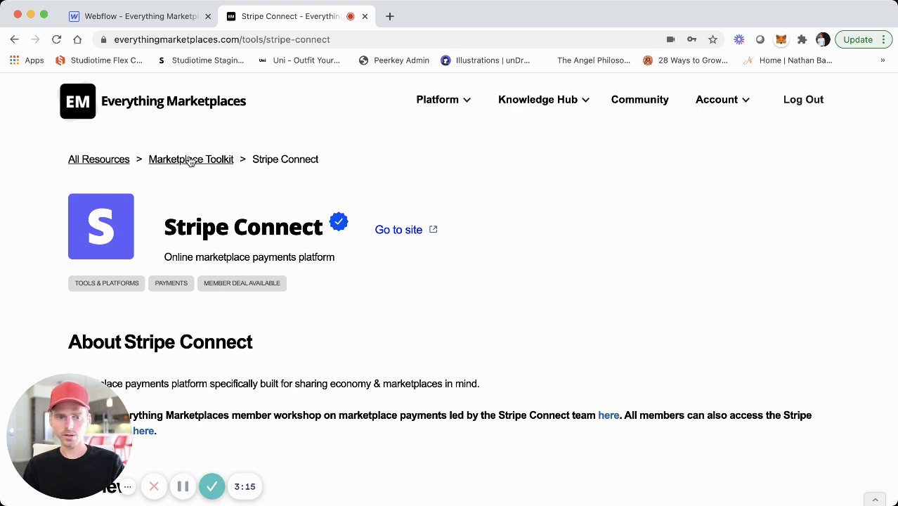
Go back through the Marketplace Toolkit to the Marketplace Resources overview and open the Marketplace Directory
{"action": "left_click", "coordinate": [195, 159]}
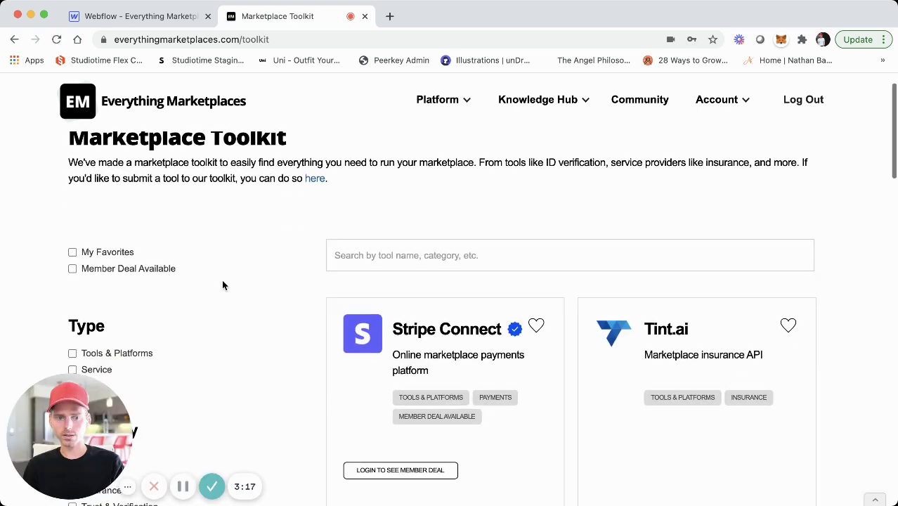
{"action": "left_click", "coordinate": [107, 150]}
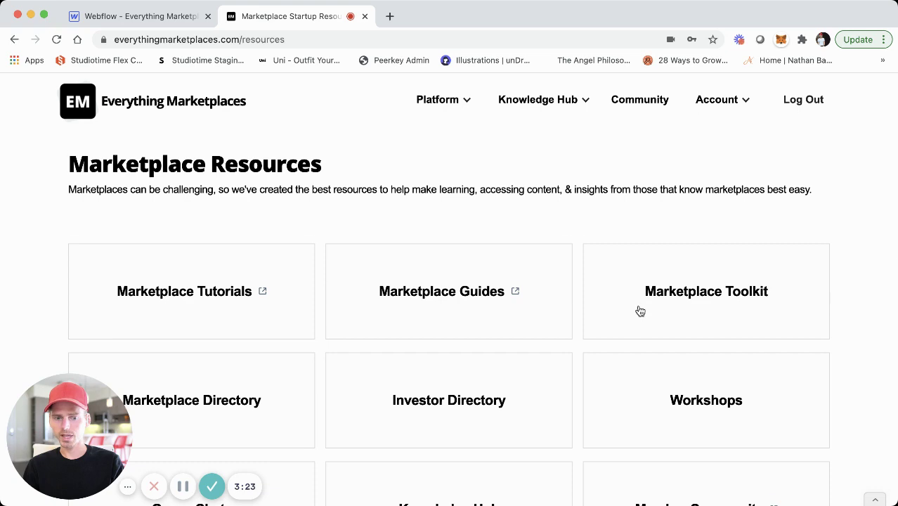
{"action": "scroll", "coordinate": [638, 305], "scroll_direction": "down", "scroll_amount": 2}
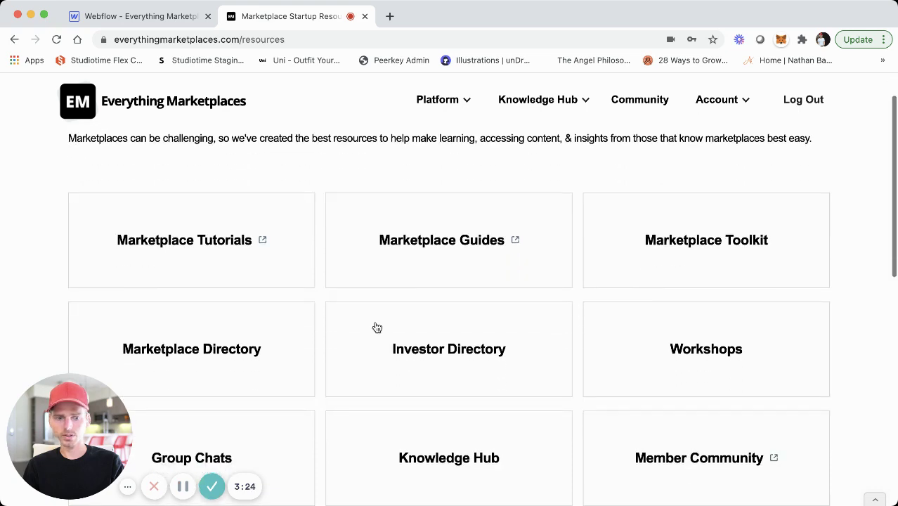
{"action": "left_click", "coordinate": [260, 354]}
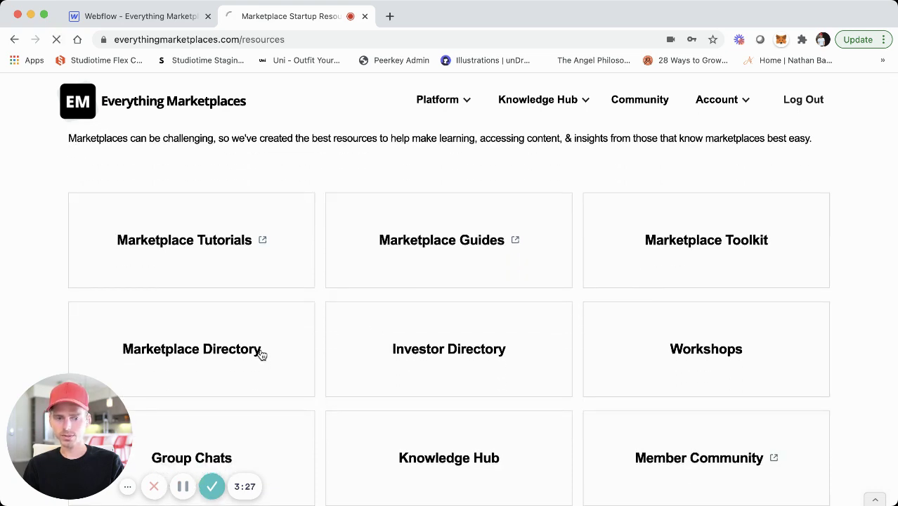
Examine the marketplace directory's introduction, member note and example cards, including their no-code platforms, integrations, taglines and URLs
{"action": "scroll", "coordinate": [262, 244], "scroll_direction": "down", "scroll_amount": 1}
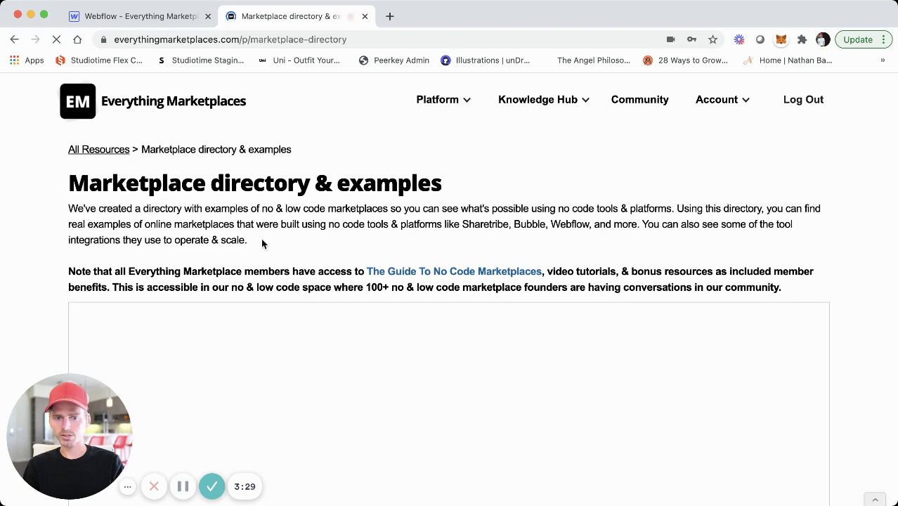
{"action": "scroll", "coordinate": [148, 240], "scroll_direction": "down", "scroll_amount": 5}
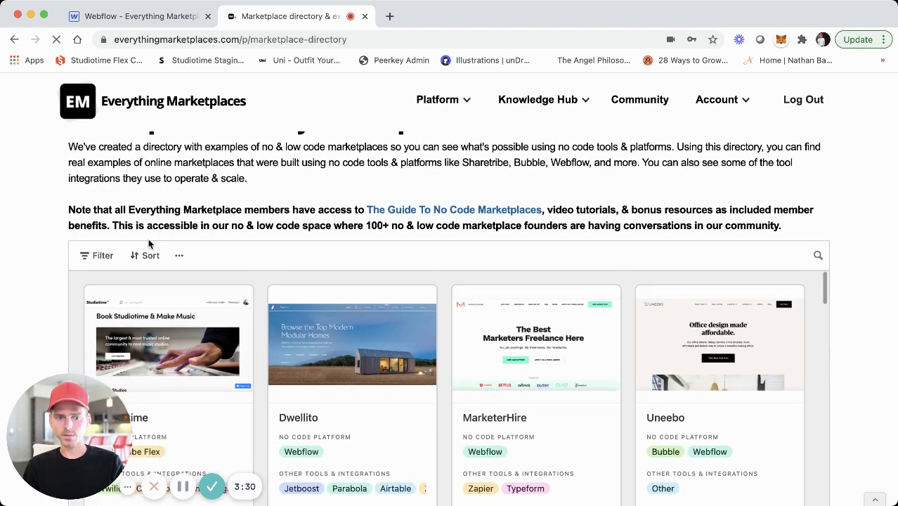
{"action": "scroll", "coordinate": [31, 280], "scroll_direction": "down", "scroll_amount": 10}
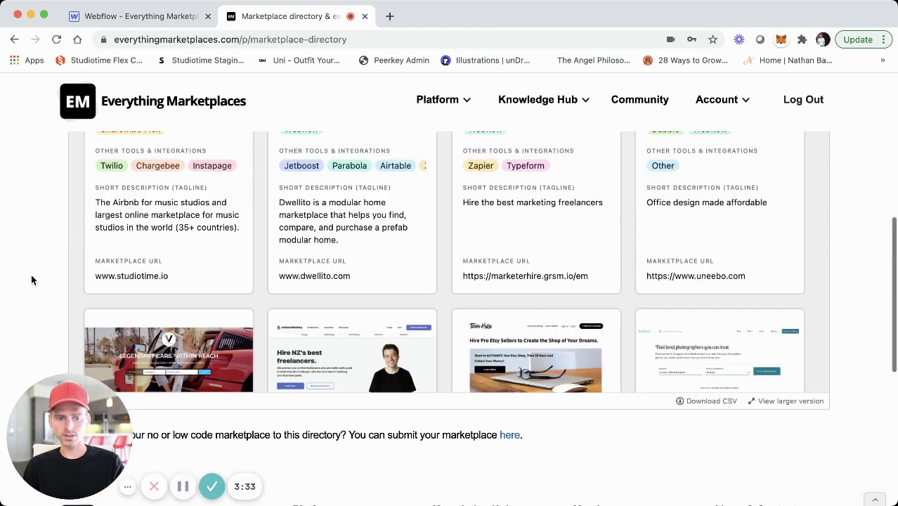
{"action": "scroll", "coordinate": [31, 280], "scroll_direction": "up", "scroll_amount": 9}
{"action": "scroll", "coordinate": [31, 280], "scroll_direction": "up", "scroll_amount": 6}
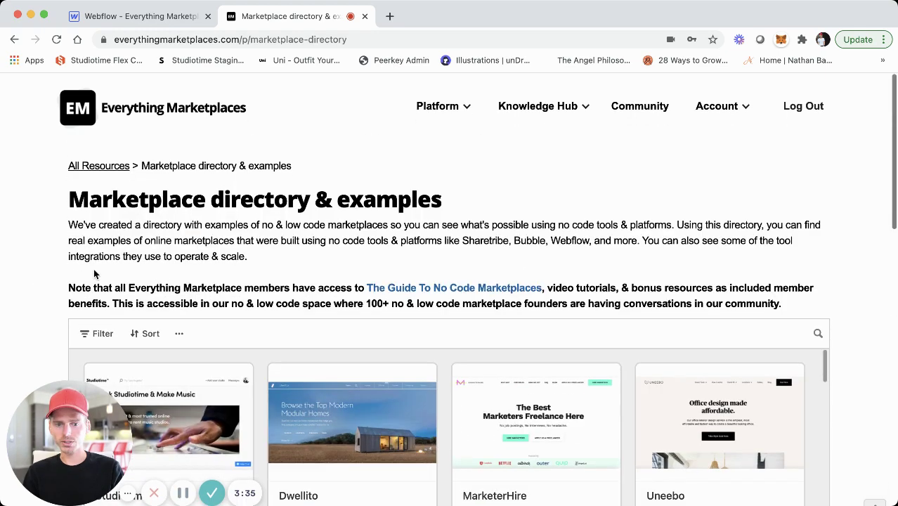
{"action": "scroll", "coordinate": [107, 288], "scroll_direction": "down", "scroll_amount": 1}
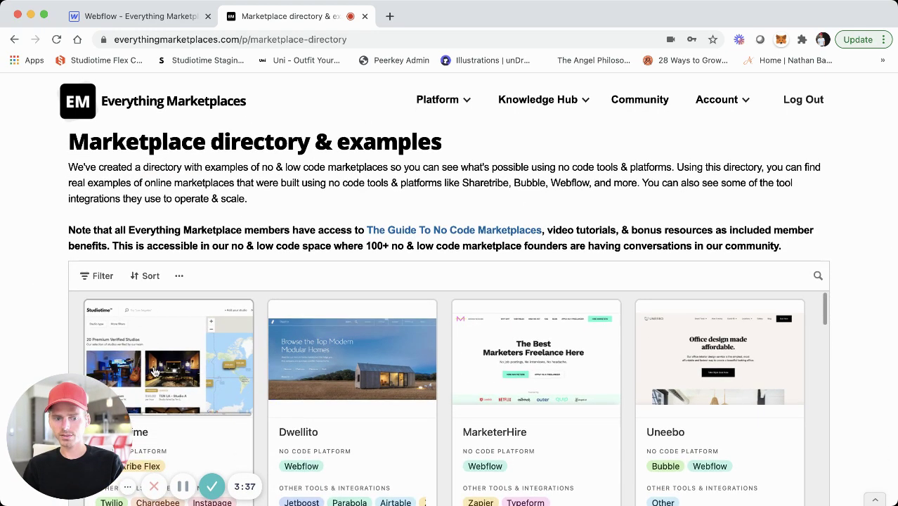
{"action": "scroll", "coordinate": [187, 281], "scroll_direction": "down", "scroll_amount": 1}
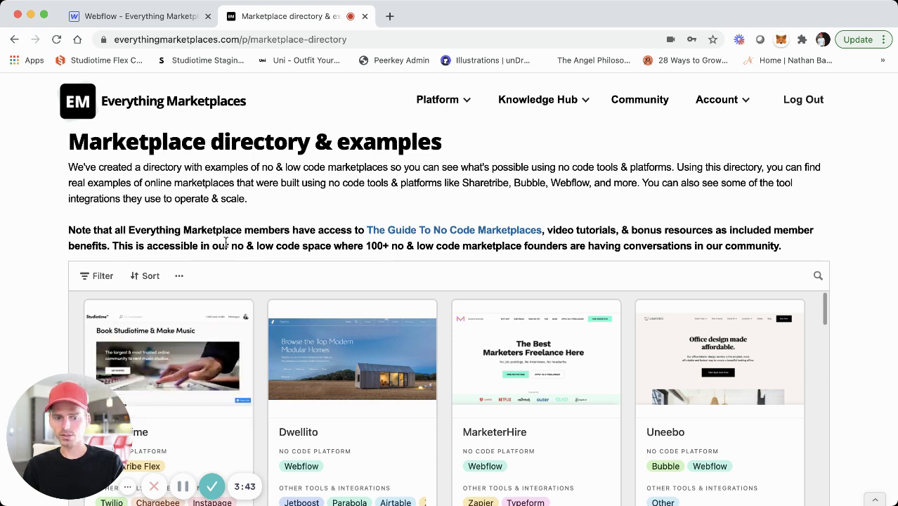
{"action": "scroll", "coordinate": [232, 250], "scroll_direction": "up", "scroll_amount": 1}
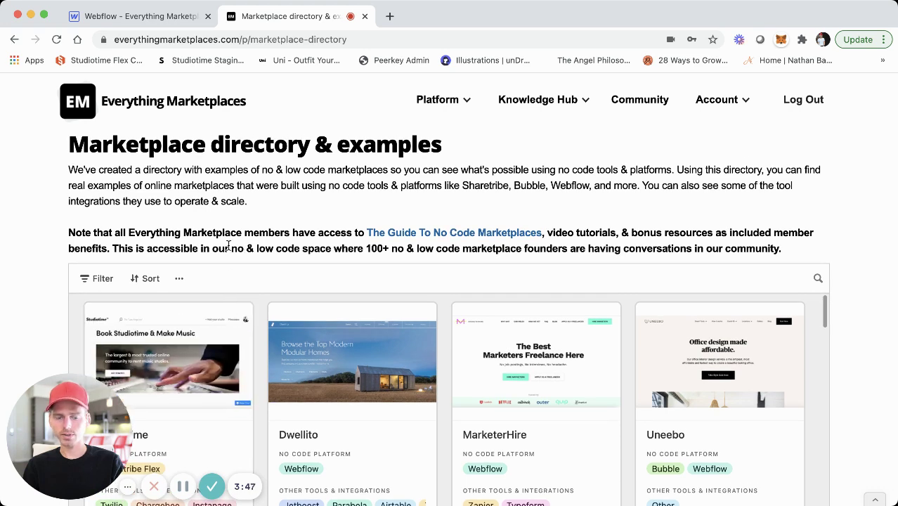
{"action": "scroll", "coordinate": [222, 201], "scroll_direction": "up", "scroll_amount": 3}
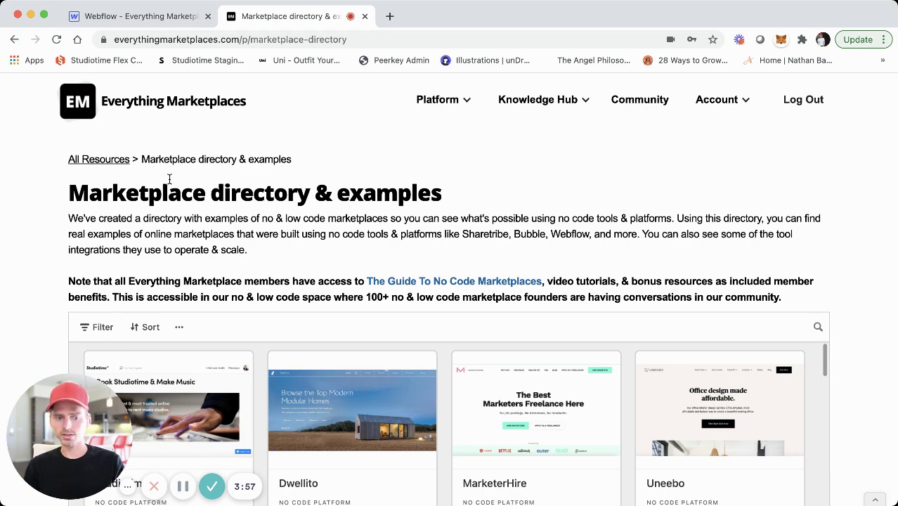
{"action": "scroll", "coordinate": [274, 184], "scroll_direction": "down", "scroll_amount": 5}
{"action": "scroll", "coordinate": [209, 166], "scroll_direction": "up", "scroll_amount": 5}
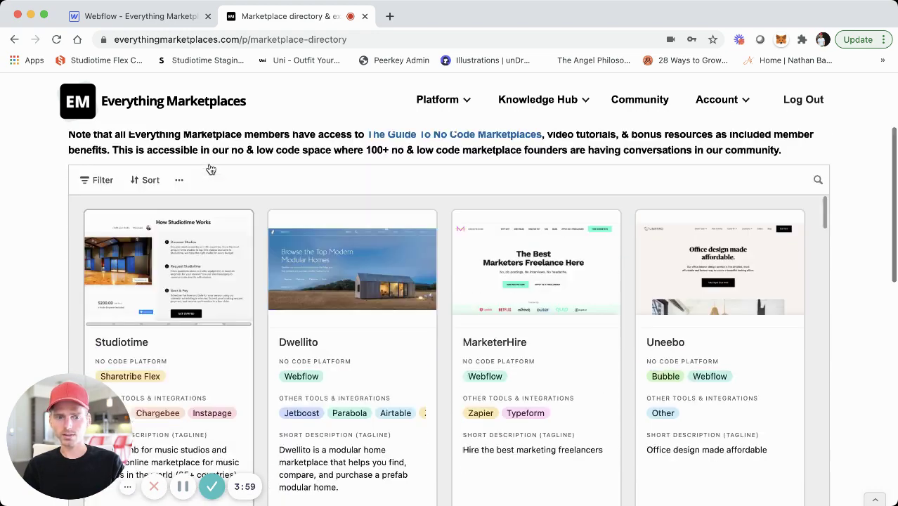
Return to the Marketplace Resources overview and open the Investor Directory
{"action": "left_click", "coordinate": [112, 161]}
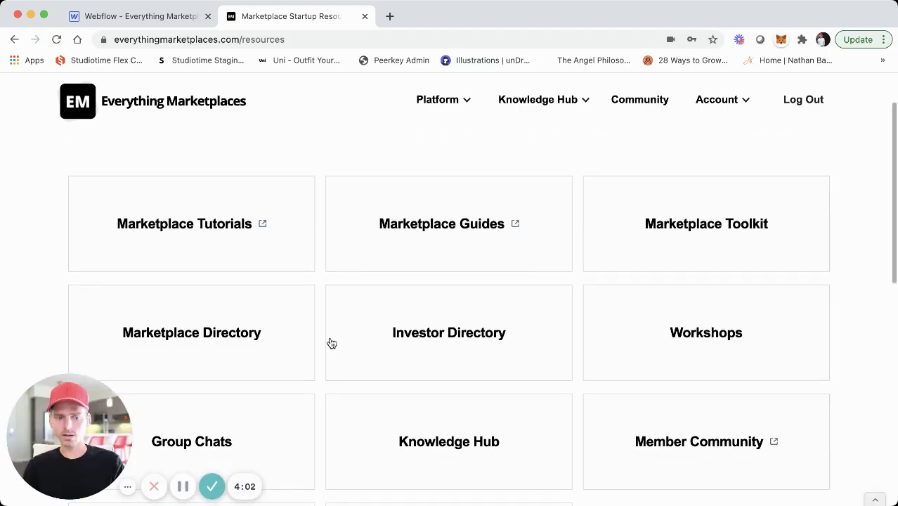
{"action": "scroll", "coordinate": [331, 344], "scroll_direction": "down", "scroll_amount": 2}
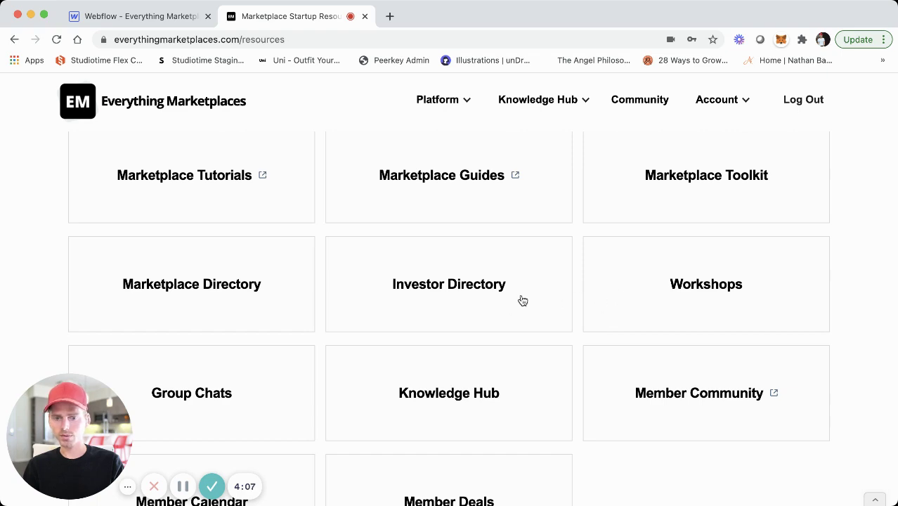
{"action": "left_click", "coordinate": [485, 302]}
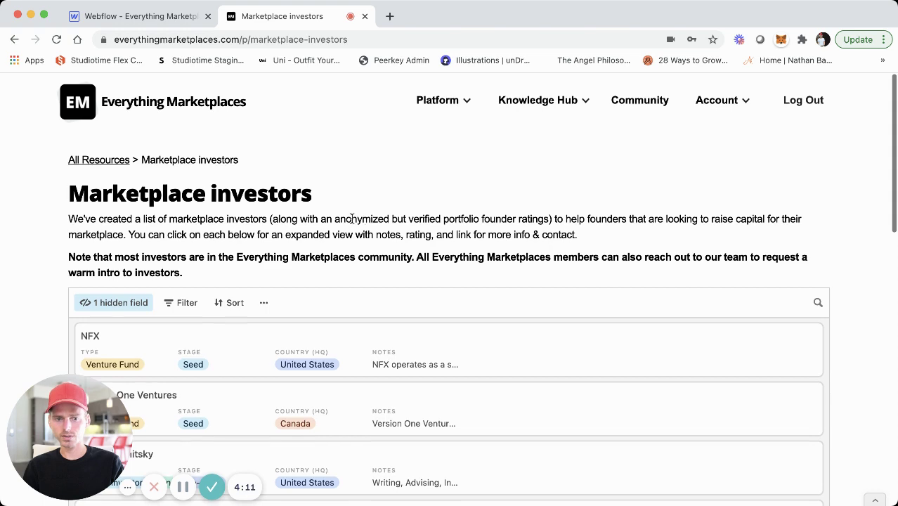
Leave the investor list for the Marketplace Resources overview and open Workshops
{"action": "left_click", "coordinate": [121, 160]}
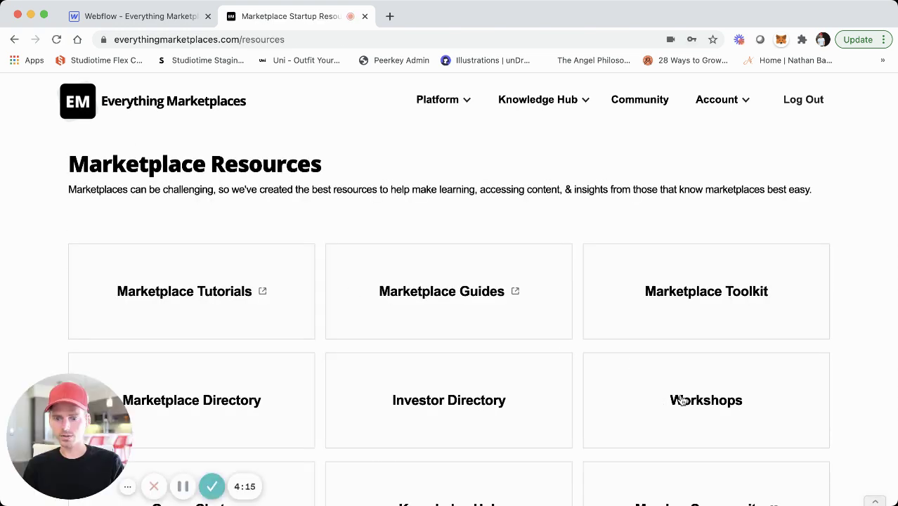
{"action": "scroll", "coordinate": [681, 399], "scroll_direction": "down", "scroll_amount": 1}
{"action": "left_click", "coordinate": [676, 344]}
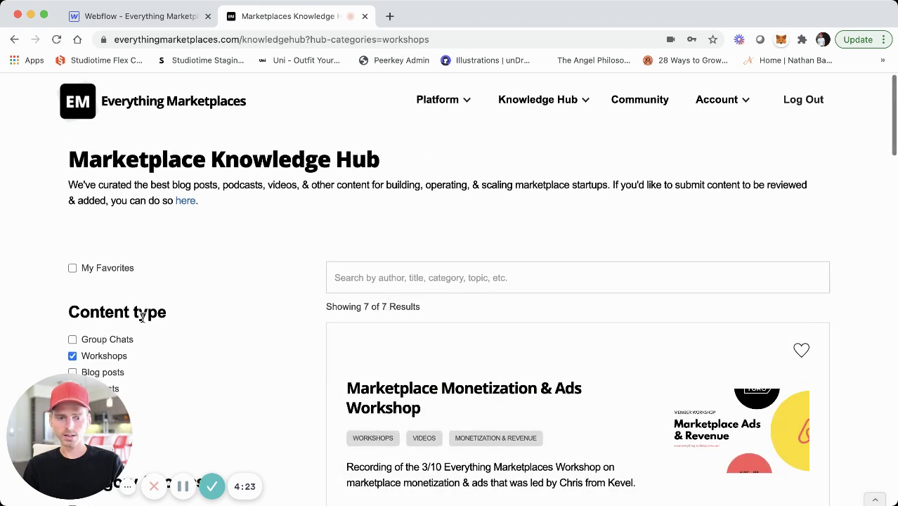
Look over the Knowledge Hub's content type filters and workshop listings, and view its list of topics from Learn to Raising capital
{"action": "scroll", "coordinate": [111, 359], "scroll_direction": "down", "scroll_amount": 1}
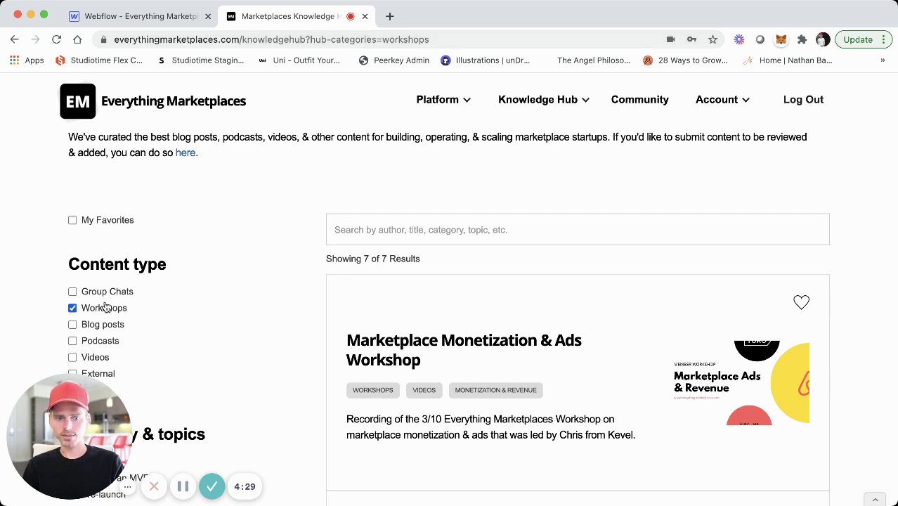
{"action": "scroll", "coordinate": [299, 243], "scroll_direction": "up", "scroll_amount": 1}
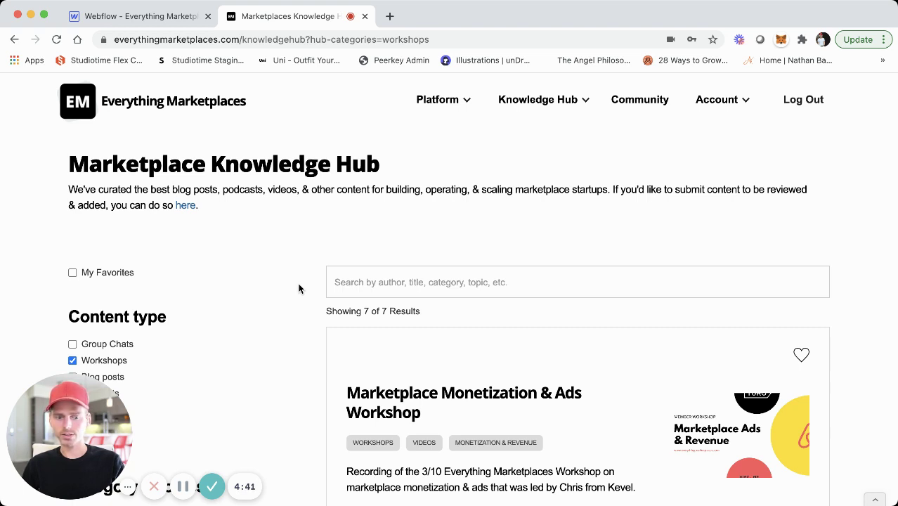
{"action": "scroll", "coordinate": [294, 283], "scroll_direction": "down", "scroll_amount": 1}
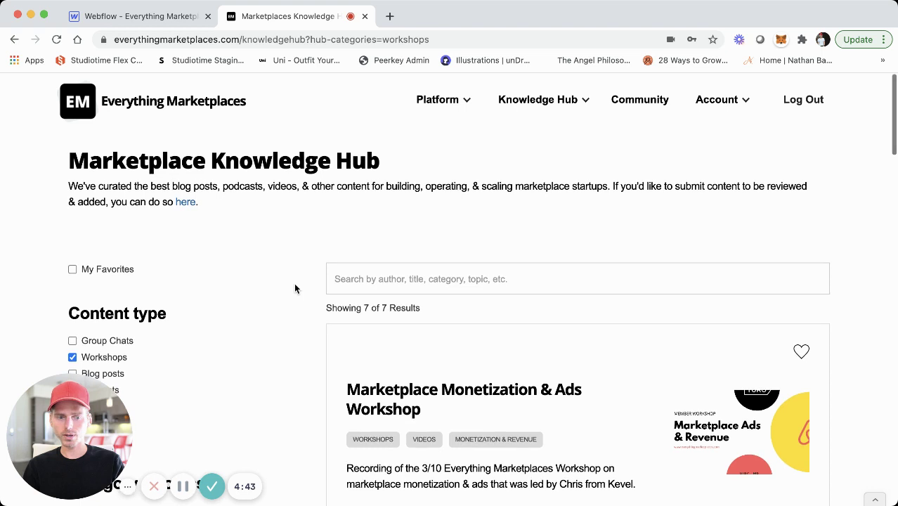
{"action": "left_click", "coordinate": [556, 100]}
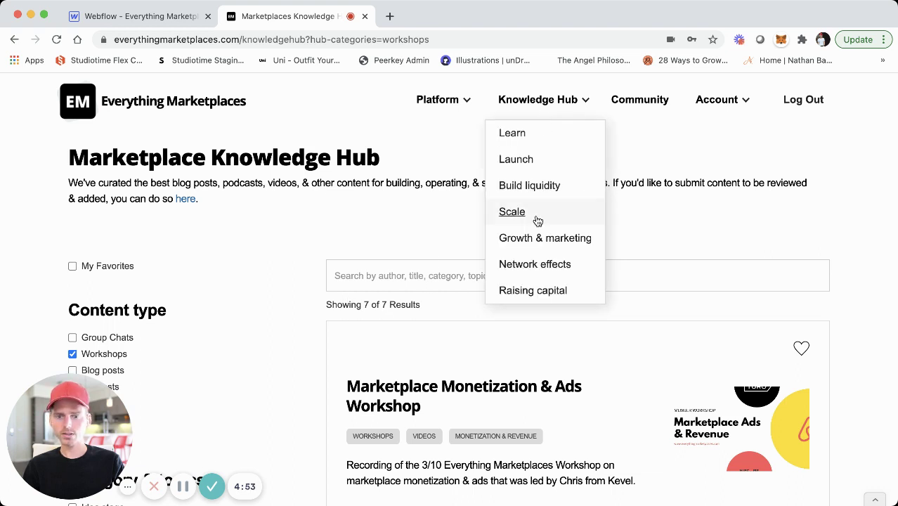
{"action": "scroll", "coordinate": [300, 322], "scroll_direction": "down", "scroll_amount": 2}
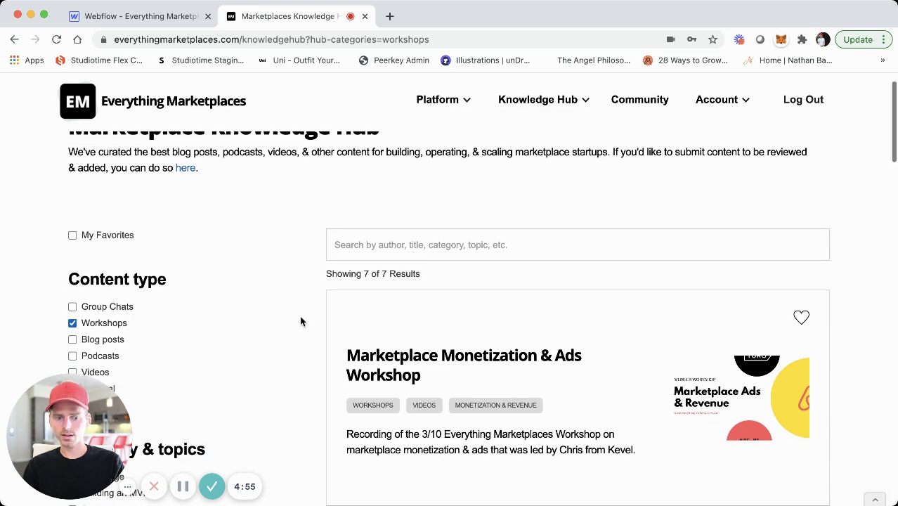
Examine the Knowledge Hub's category and topic filters beside the workshop listings, and view the hub's topic list again
{"action": "scroll", "coordinate": [300, 321], "scroll_direction": "up", "scroll_amount": 1}
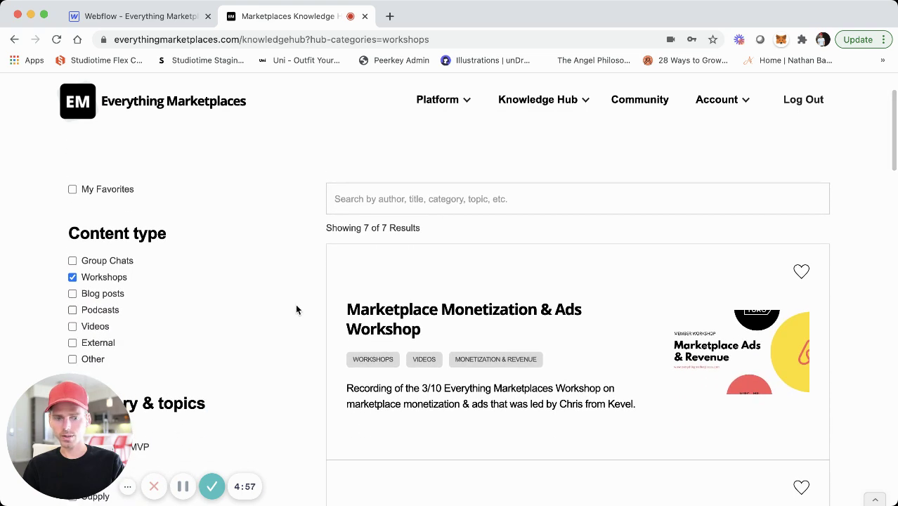
{"action": "scroll", "coordinate": [125, 288], "scroll_direction": "down", "scroll_amount": 7}
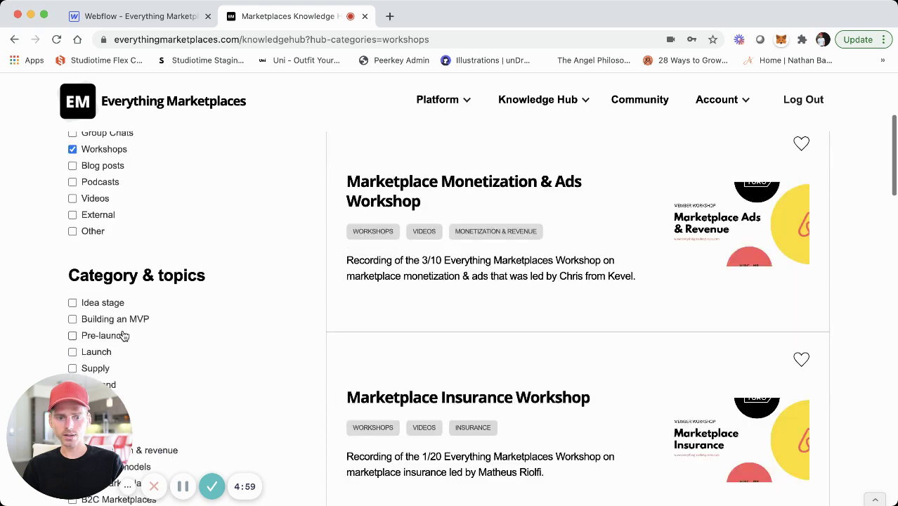
{"action": "scroll", "coordinate": [120, 303], "scroll_direction": "up", "scroll_amount": 3}
{"action": "scroll", "coordinate": [120, 302], "scroll_direction": "down", "scroll_amount": 3}
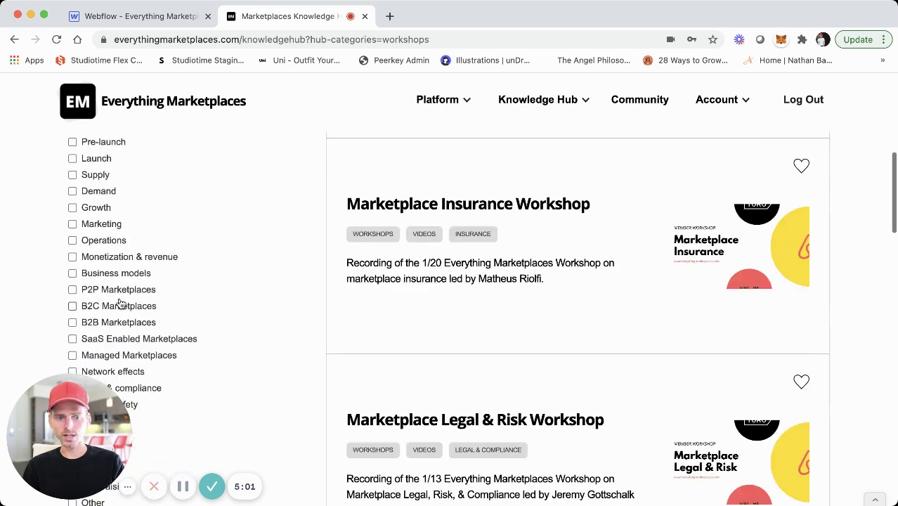
{"action": "scroll", "coordinate": [120, 302], "scroll_direction": "up", "scroll_amount": 1}
{"action": "left_click", "coordinate": [539, 99]}
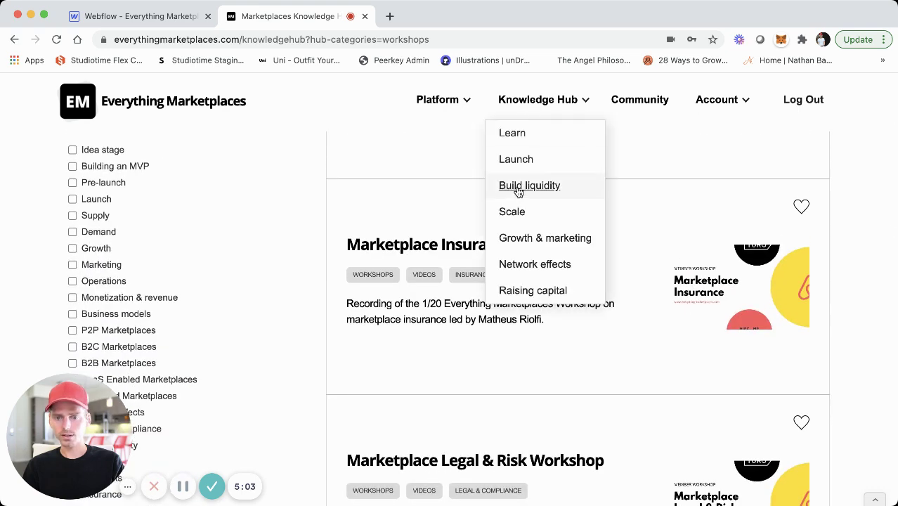
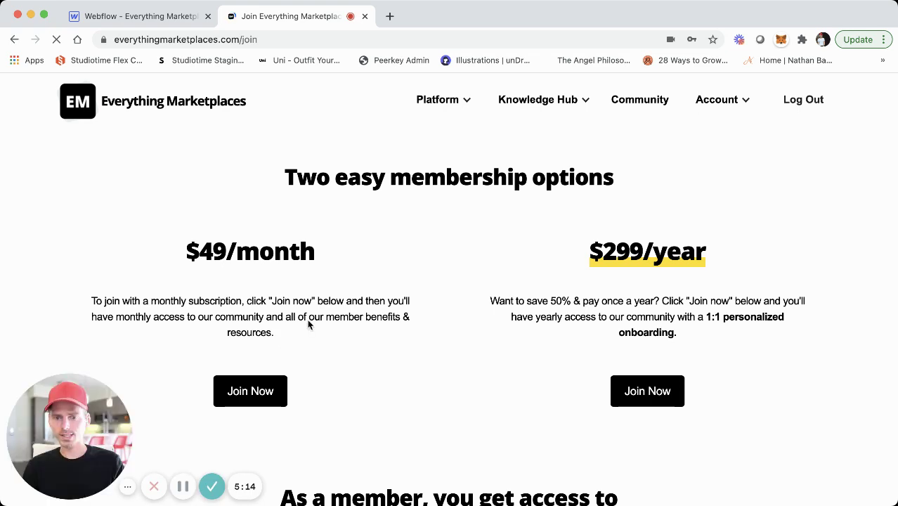
Look over the member benefits on the join page and return to the Marketplace Resources overview
{"action": "scroll", "coordinate": [307, 320], "scroll_direction": "down", "scroll_amount": 5}
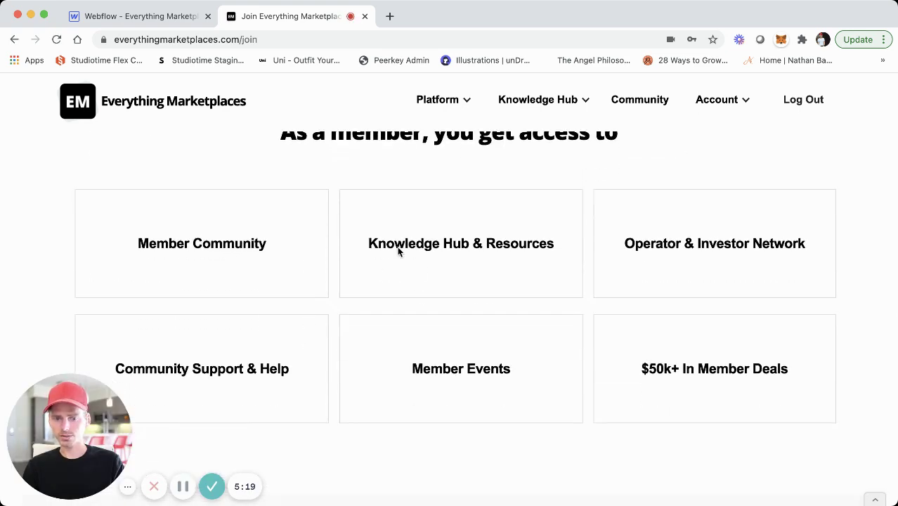
{"action": "scroll", "coordinate": [331, 285], "scroll_direction": "up", "scroll_amount": 5}
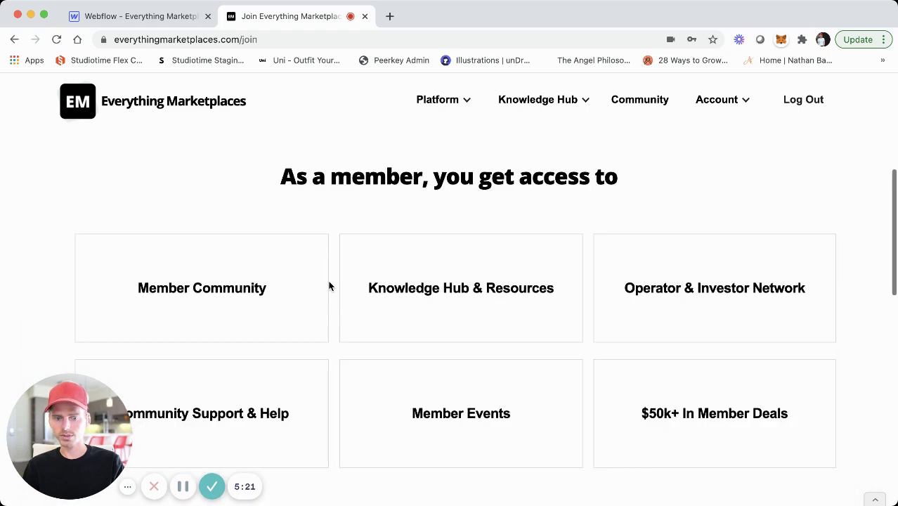
{"action": "mouse_move", "coordinate": [453, 92]}
{"action": "left_click", "coordinate": [453, 136]}
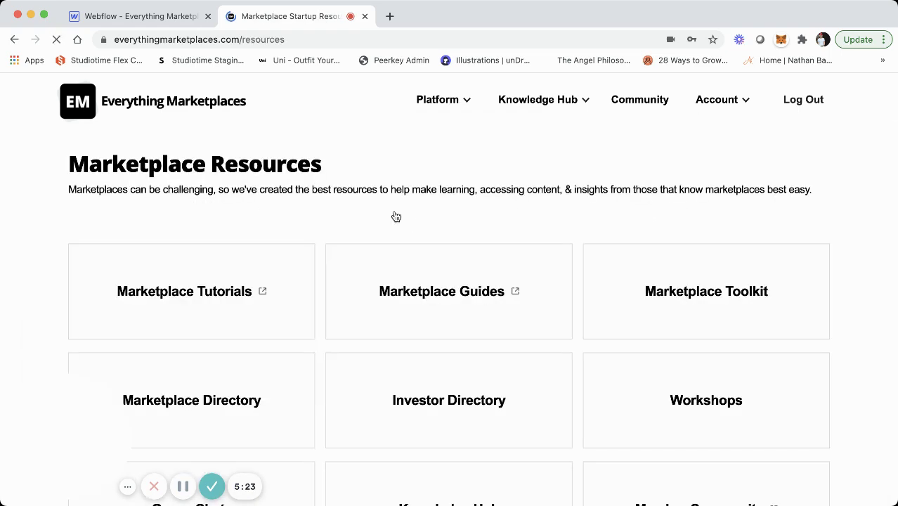
Look over the resource cards and the Knowledge Hub topic list, and open Group Chats
{"action": "scroll", "coordinate": [375, 283], "scroll_direction": "down", "scroll_amount": 3}
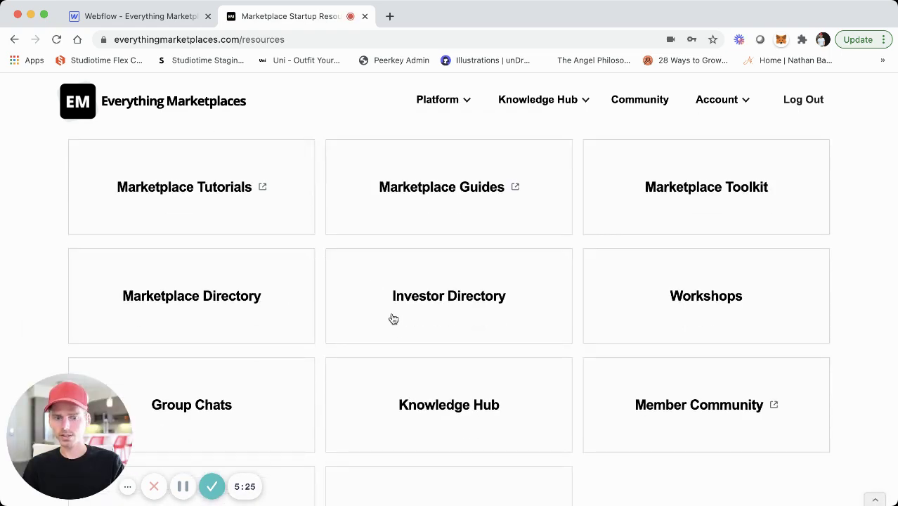
{"action": "scroll", "coordinate": [397, 332], "scroll_direction": "down", "scroll_amount": 1}
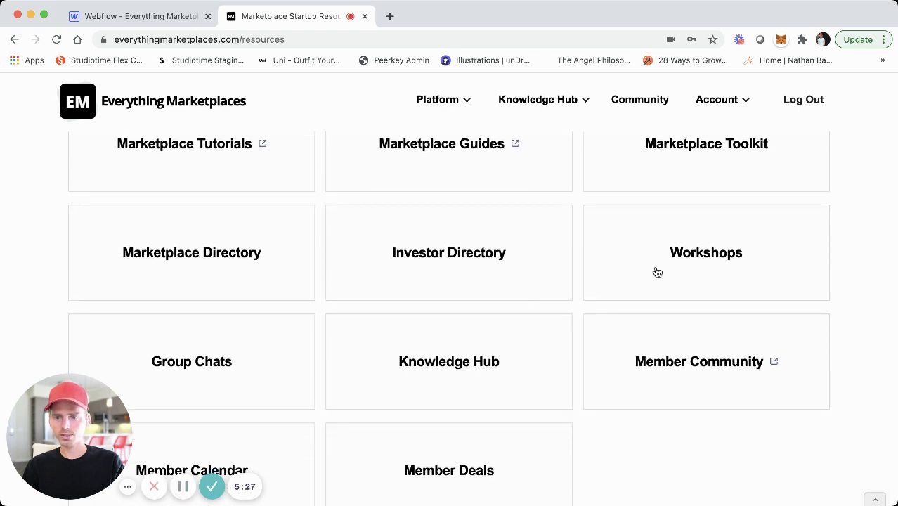
{"action": "scroll", "coordinate": [486, 321], "scroll_direction": "up", "scroll_amount": 2}
{"action": "mouse_move", "coordinate": [543, 111]}
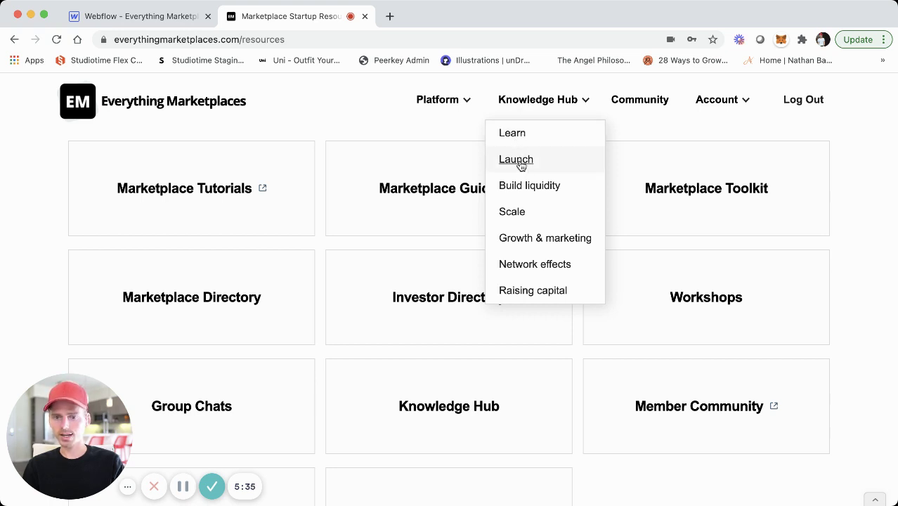
{"action": "scroll", "coordinate": [541, 232], "scroll_direction": "down", "scroll_amount": 1}
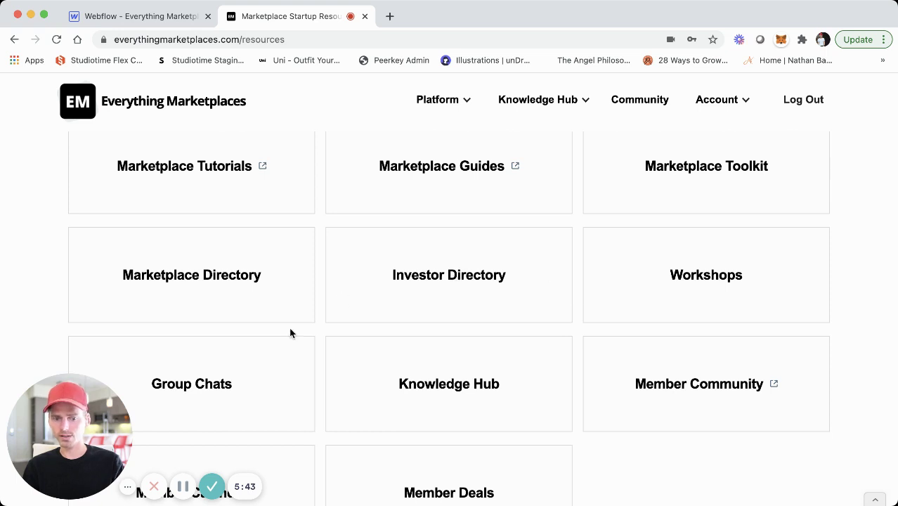
{"action": "left_click", "coordinate": [220, 382]}
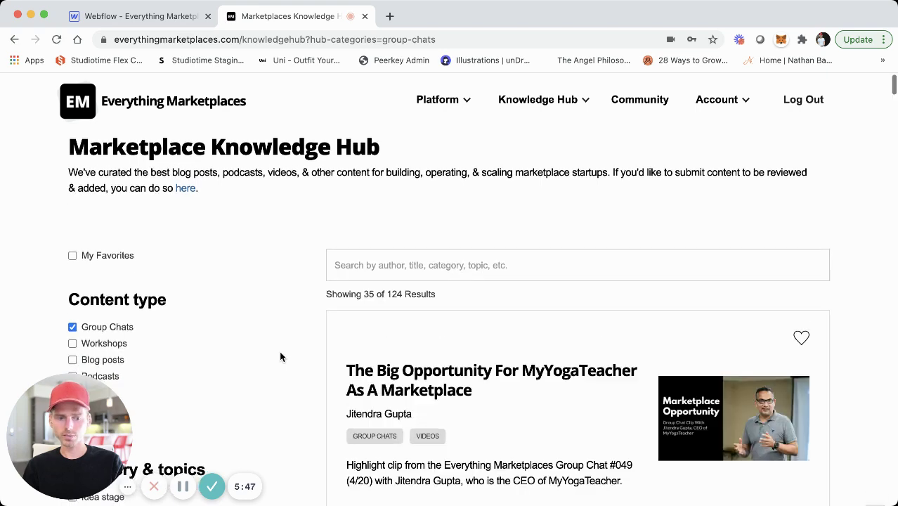
Examine the Knowledge Hub's group chat recordings and highlight clips, including their speakers, tags and descriptions
{"action": "scroll", "coordinate": [279, 343], "scroll_direction": "down", "scroll_amount": 2}
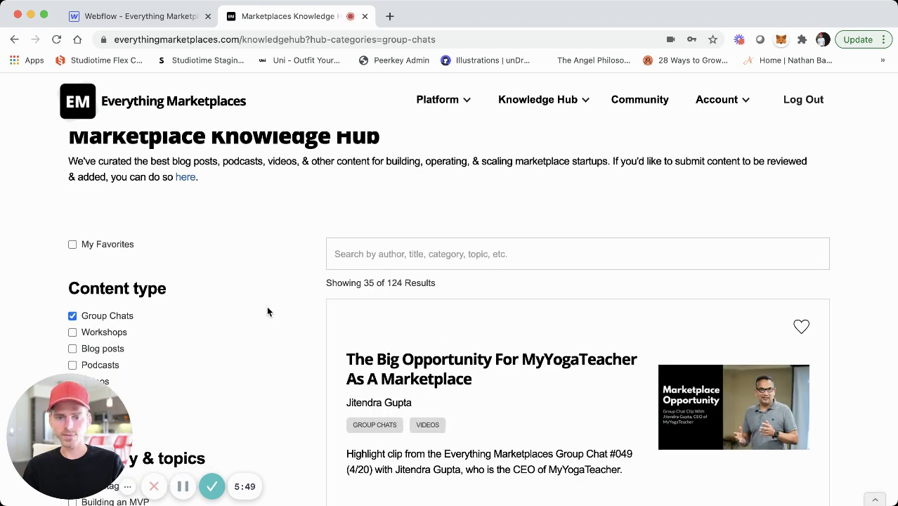
{"action": "scroll", "coordinate": [277, 338], "scroll_direction": "down", "scroll_amount": 2}
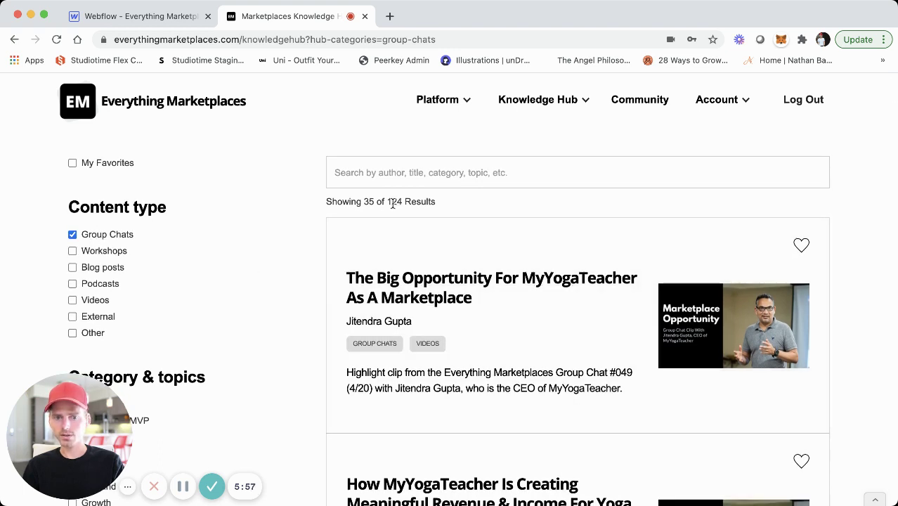
{"action": "scroll", "coordinate": [407, 218], "scroll_direction": "down", "scroll_amount": 1}
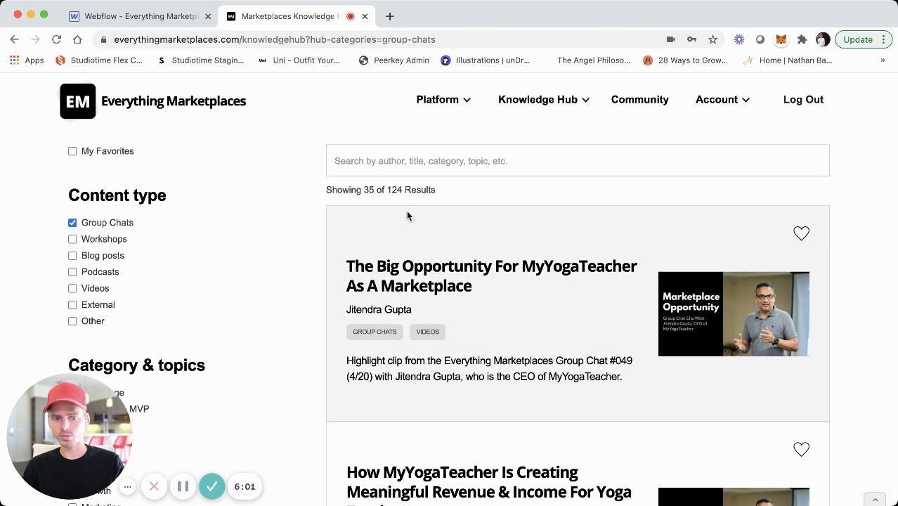
{"action": "scroll", "coordinate": [407, 216], "scroll_direction": "down", "scroll_amount": 1}
{"action": "scroll", "coordinate": [415, 270], "scroll_direction": "down", "scroll_amount": 1}
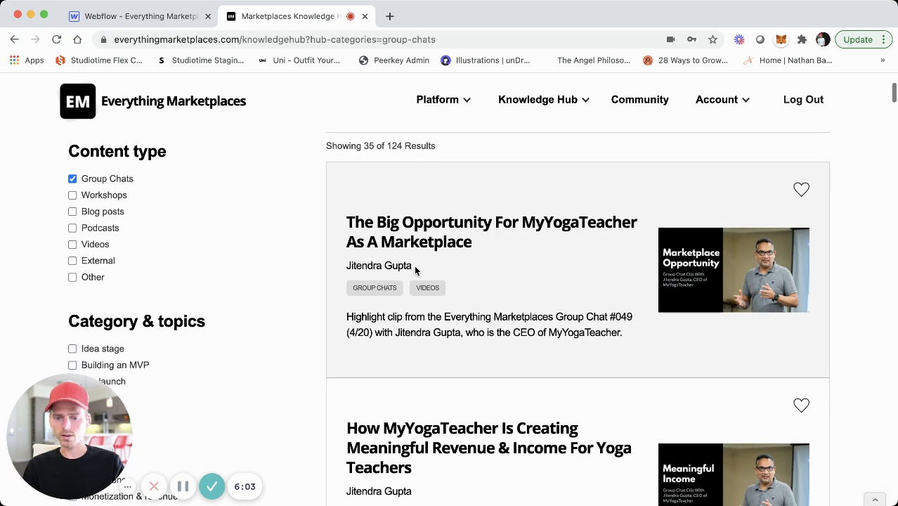
{"action": "scroll", "coordinate": [418, 274], "scroll_direction": "down", "scroll_amount": 10}
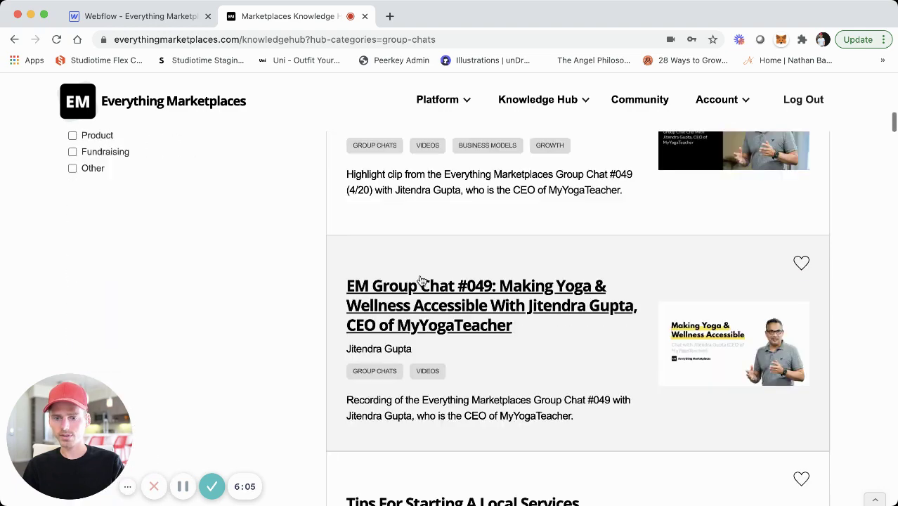
{"action": "scroll", "coordinate": [419, 280], "scroll_direction": "down", "scroll_amount": 10}
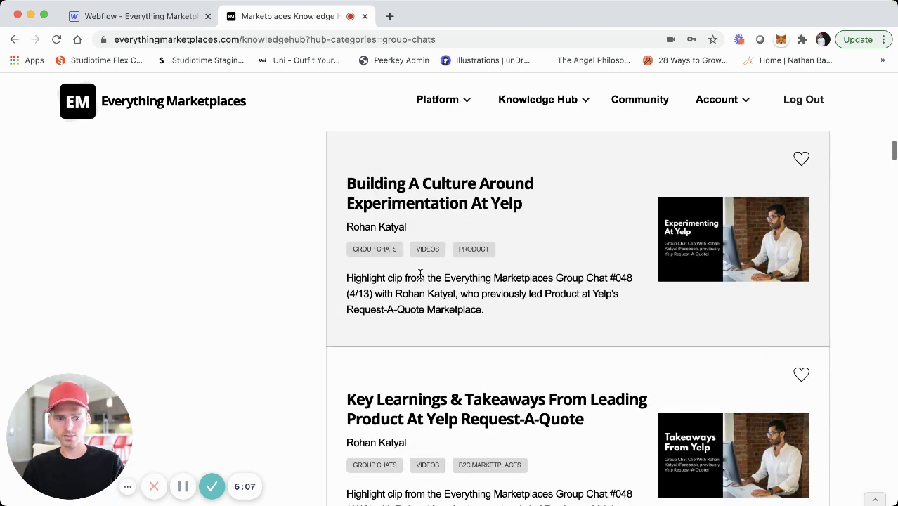
{"action": "scroll", "coordinate": [420, 274], "scroll_direction": "up", "scroll_amount": 10}
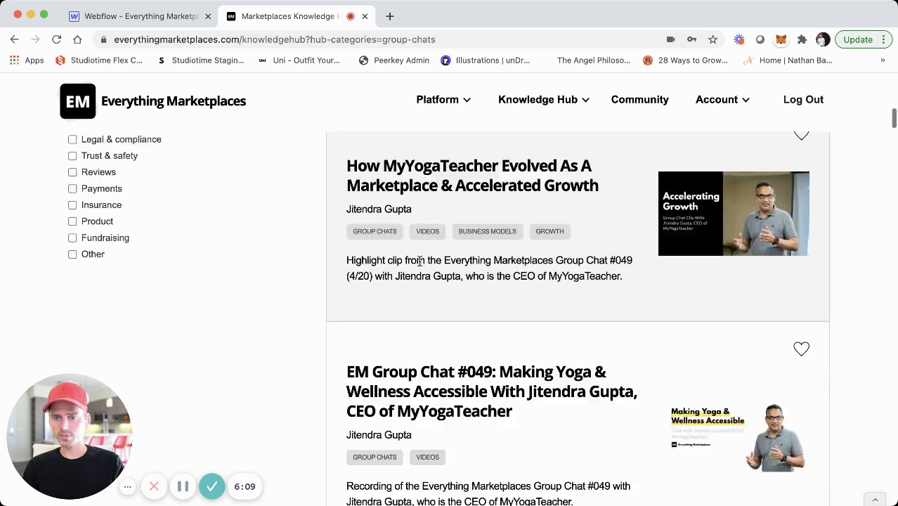
{"action": "scroll", "coordinate": [420, 262], "scroll_direction": "up", "scroll_amount": 10}
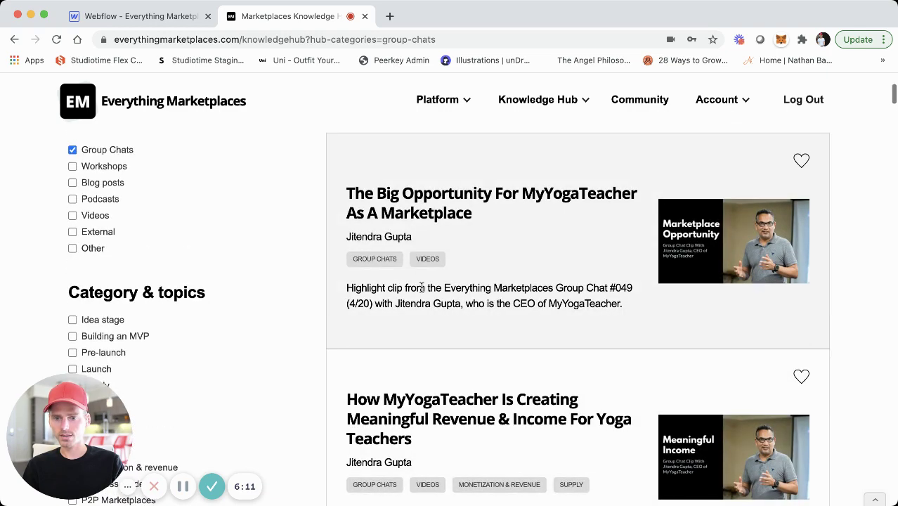
{"action": "scroll", "coordinate": [421, 287], "scroll_direction": "up", "scroll_amount": 5}
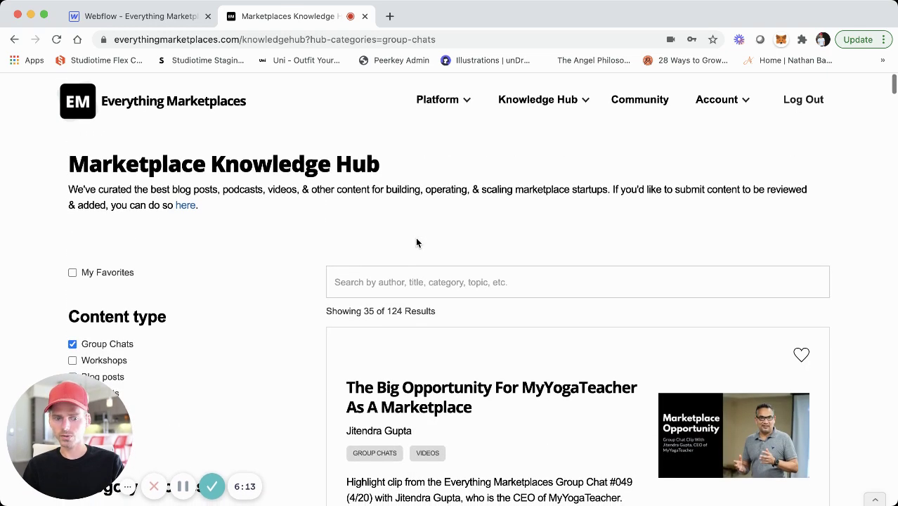
{"action": "scroll", "coordinate": [416, 232], "scroll_direction": "down", "scroll_amount": 2}
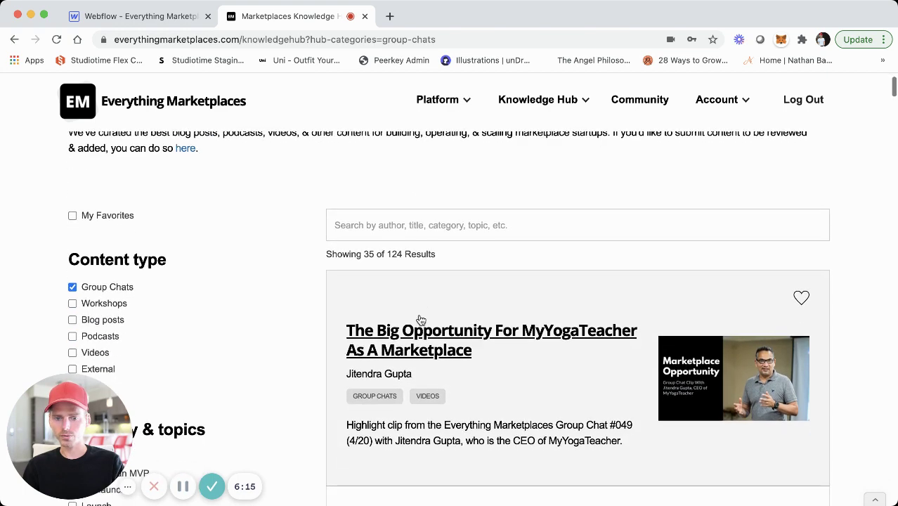
Open "The Big Opportunity For MyYogaTeacher As A Marketplace" and examine its video, description, links and related resources
{"action": "left_click", "coordinate": [411, 334]}
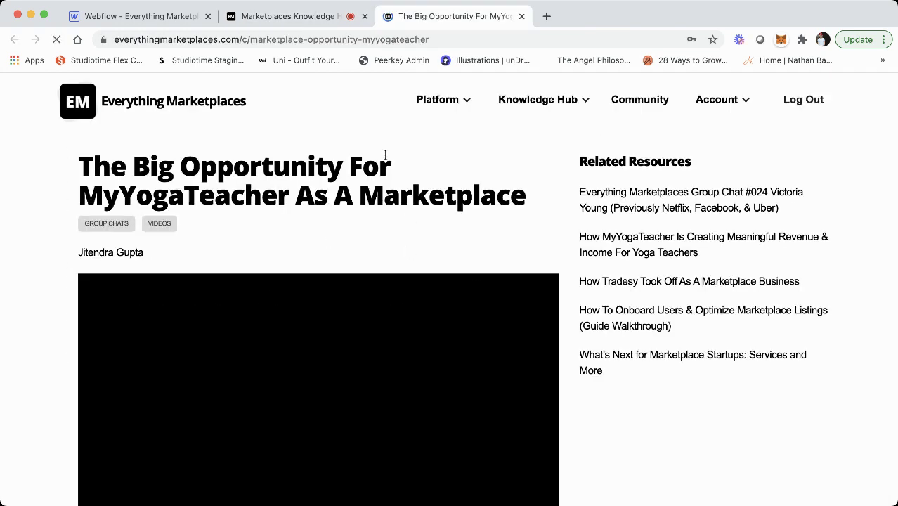
{"action": "scroll", "coordinate": [331, 229], "scroll_direction": "down", "scroll_amount": 2}
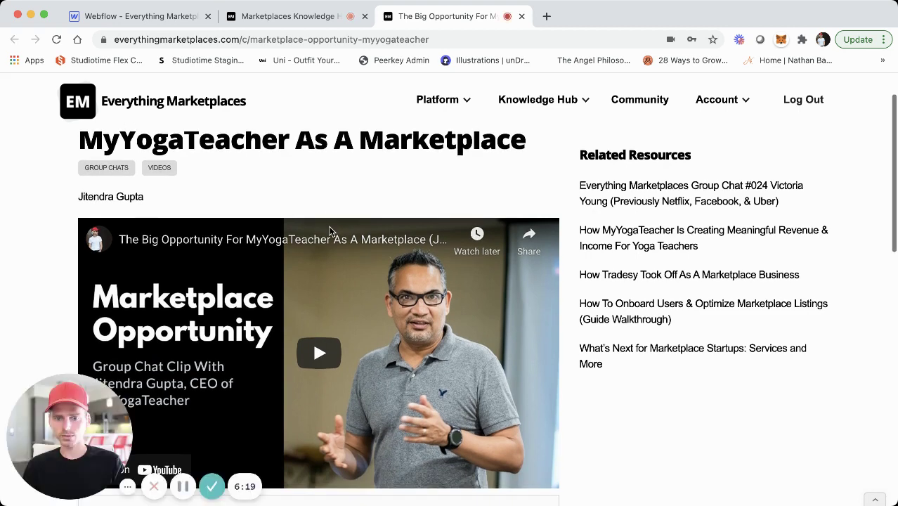
{"action": "scroll", "coordinate": [319, 203], "scroll_direction": "down", "scroll_amount": 1}
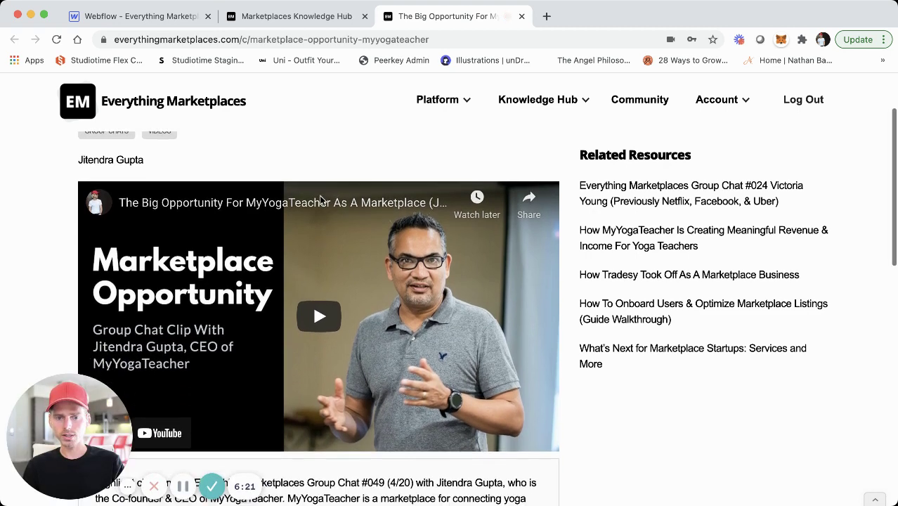
{"action": "scroll", "coordinate": [321, 204], "scroll_direction": "up", "scroll_amount": 2}
{"action": "scroll", "coordinate": [319, 225], "scroll_direction": "down", "scroll_amount": 4}
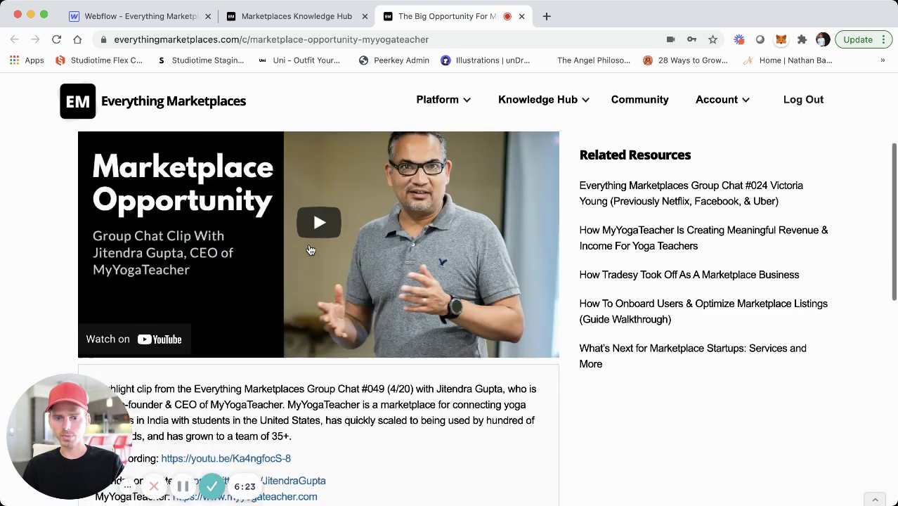
{"action": "scroll", "coordinate": [311, 250], "scroll_direction": "up", "scroll_amount": 3}
{"action": "scroll", "coordinate": [308, 295], "scroll_direction": "down", "scroll_amount": 5}
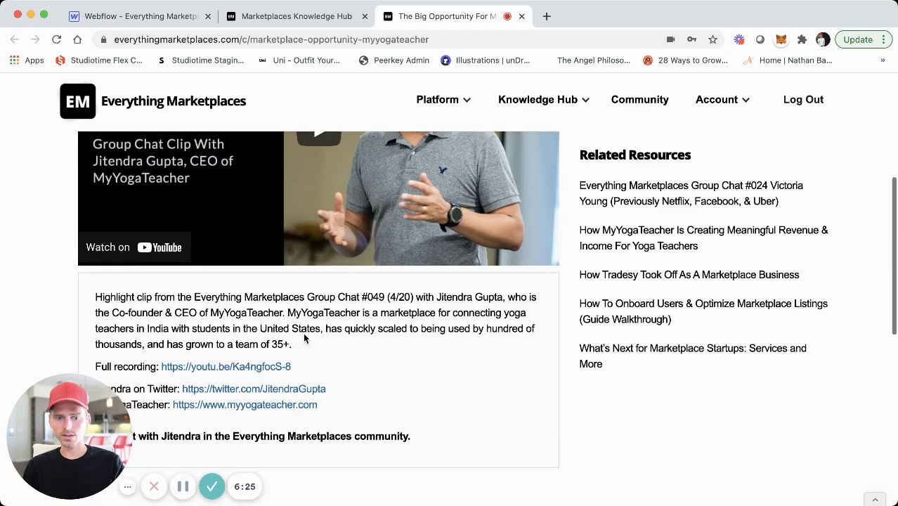
{"action": "scroll", "coordinate": [239, 332], "scroll_direction": "down", "scroll_amount": 2}
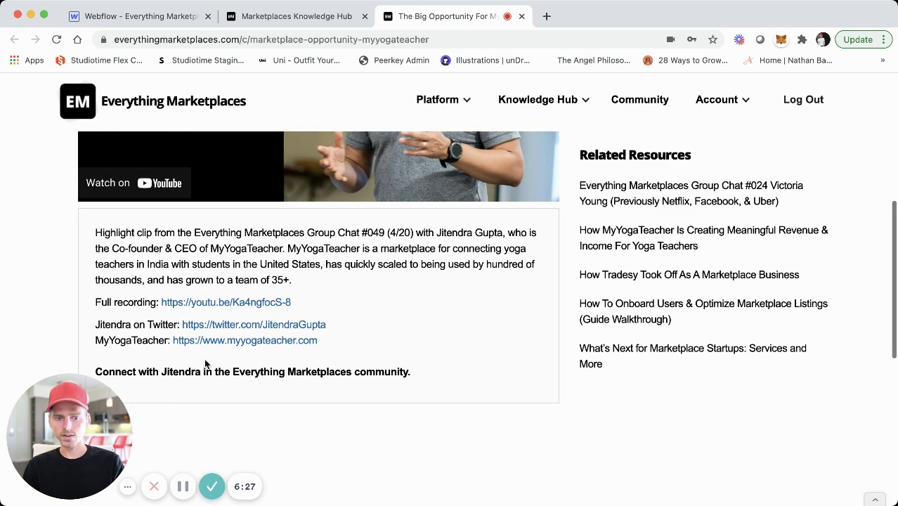
{"action": "scroll", "coordinate": [205, 363], "scroll_direction": "up", "scroll_amount": 5}
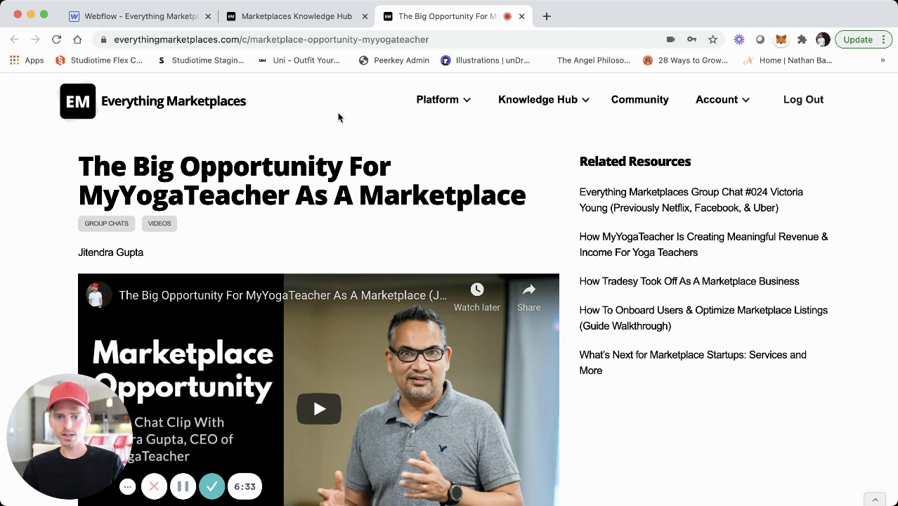
Open the Knowledge Hub without a content filter, look over its listings and view the list of platform resources
{"action": "left_click", "coordinate": [551, 99]}
{"action": "left_click", "coordinate": [518, 135]}
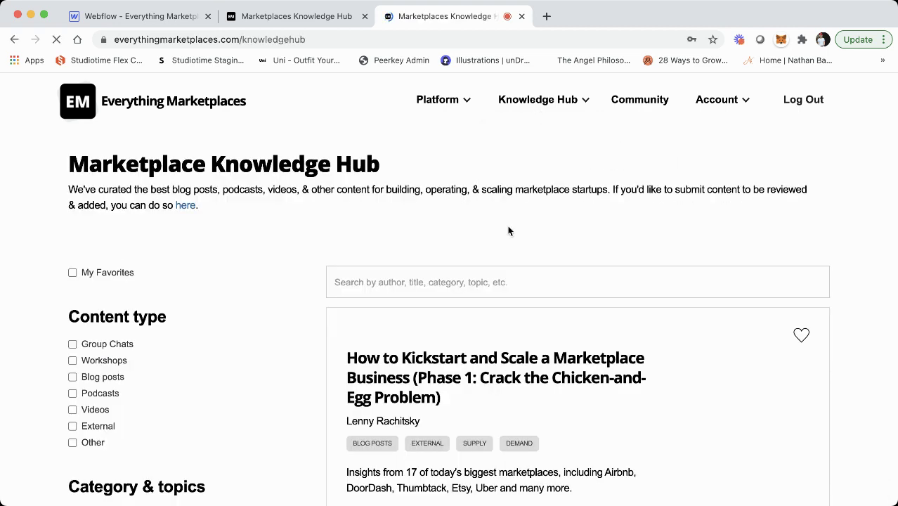
{"action": "scroll", "coordinate": [499, 267], "scroll_direction": "down", "scroll_amount": 5}
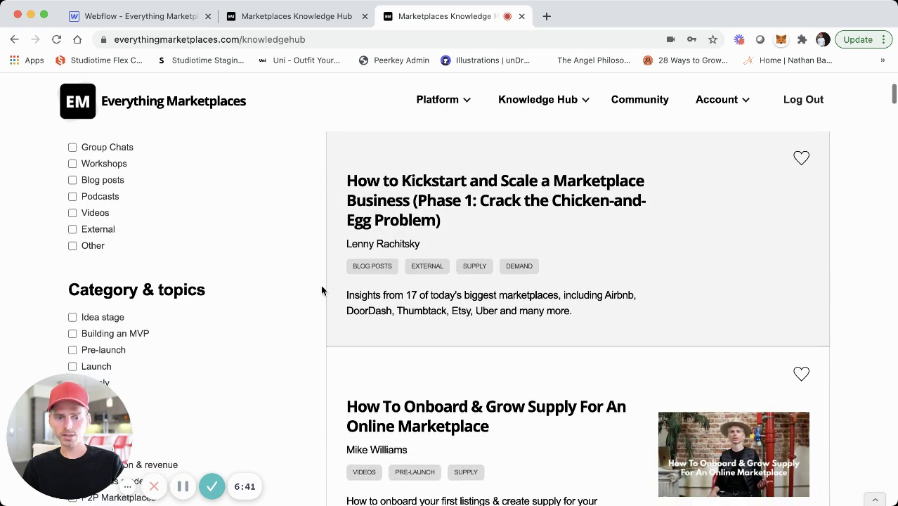
{"action": "scroll", "coordinate": [309, 291], "scroll_direction": "up", "scroll_amount": 5}
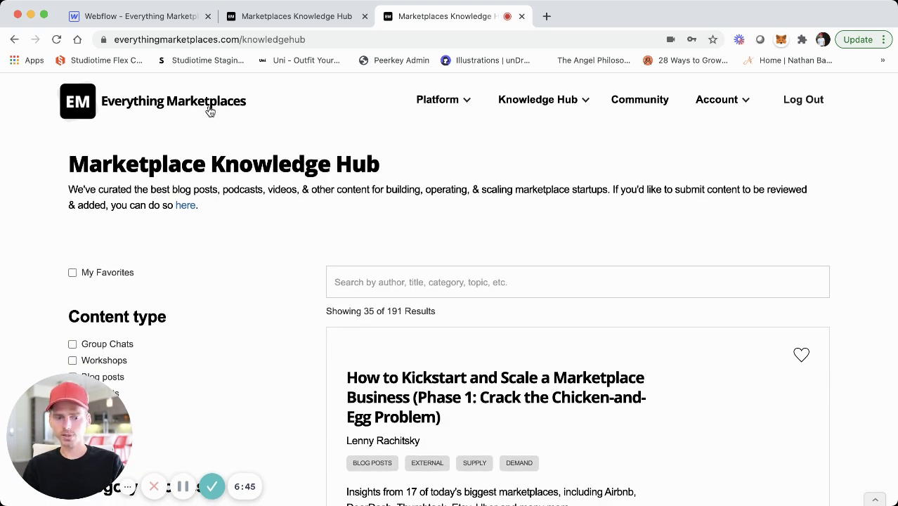
{"action": "mouse_move", "coordinate": [447, 111]}
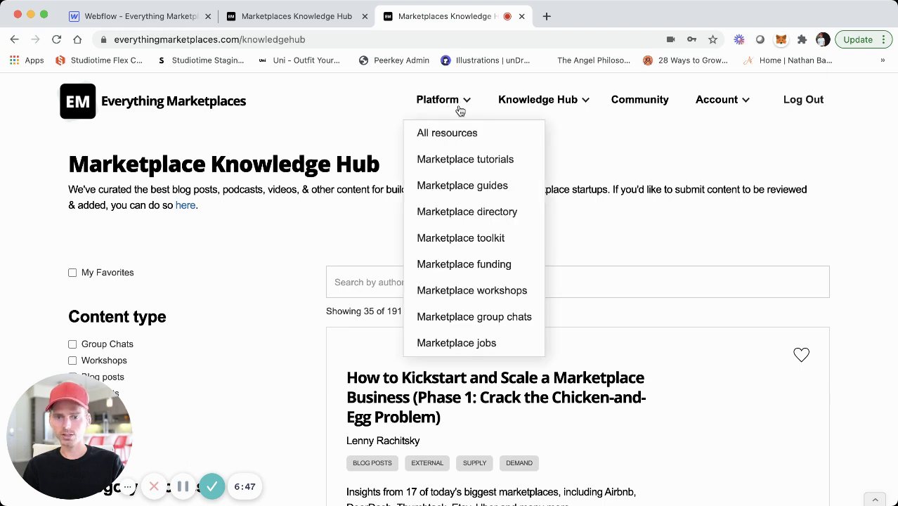
{"action": "mouse_move", "coordinate": [527, 98]}
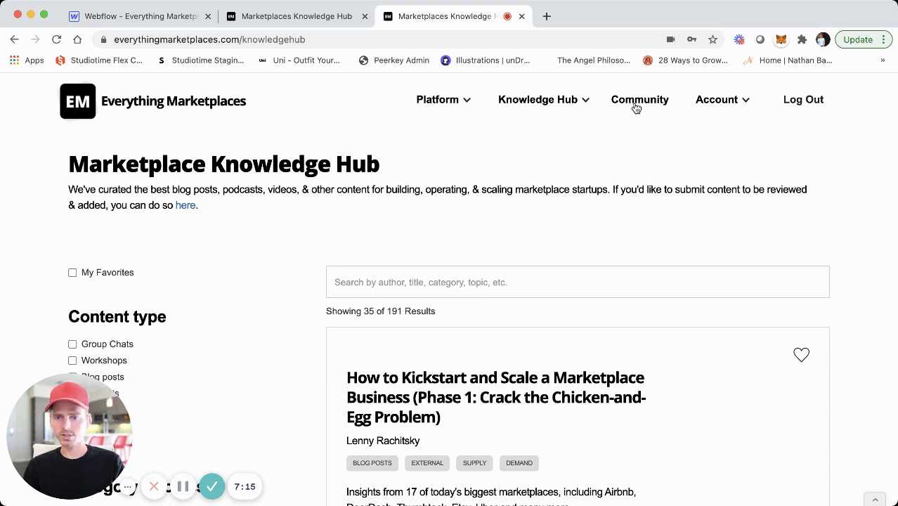
View the account options, log out of the membership site and log back in as a member
{"action": "mouse_move", "coordinate": [698, 103]}
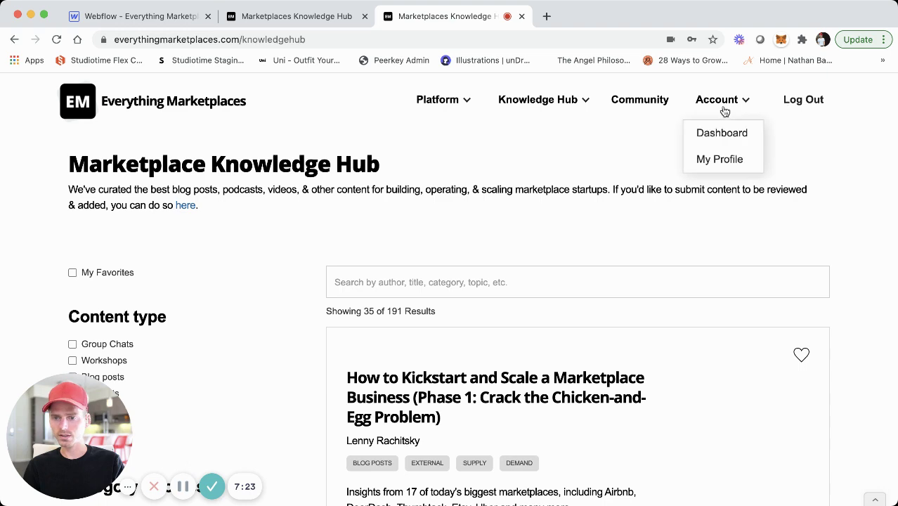
{"action": "mouse_move", "coordinate": [734, 111]}
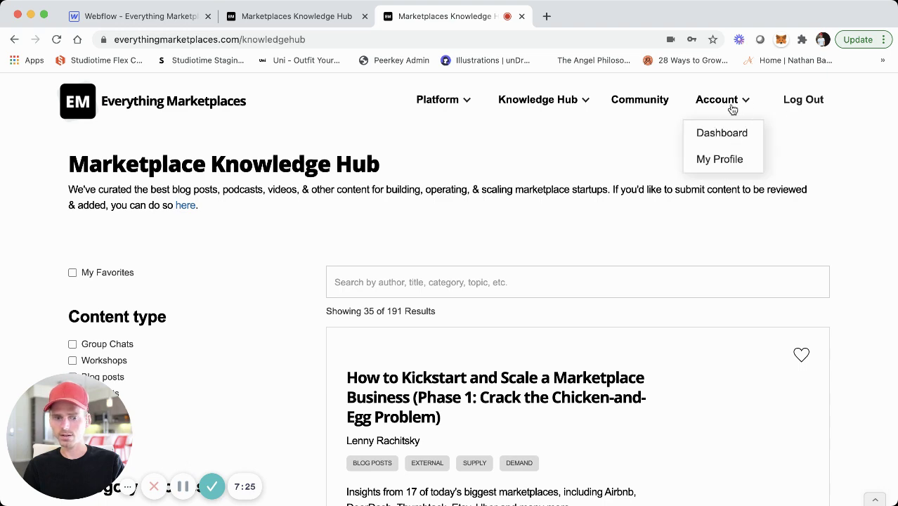
{"action": "left_click", "coordinate": [802, 103]}
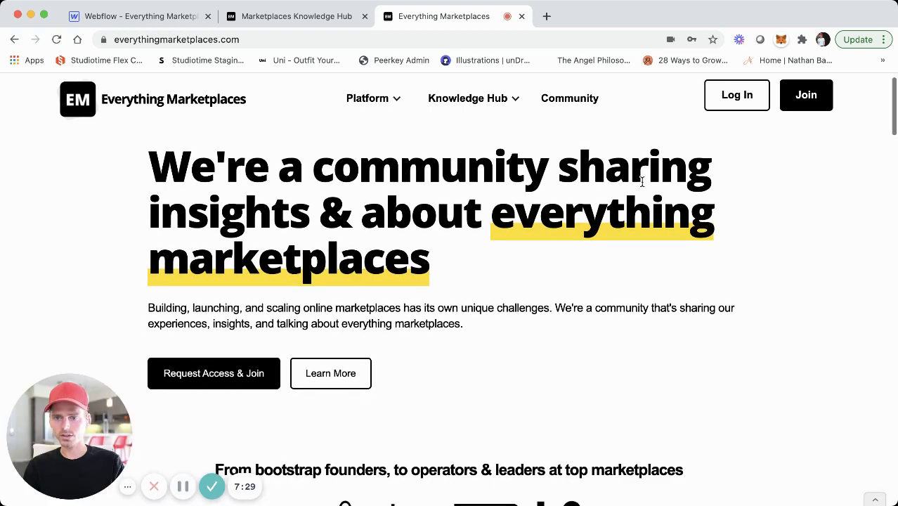
{"action": "left_click", "coordinate": [734, 107]}
{"action": "left_click", "coordinate": [340, 356]}
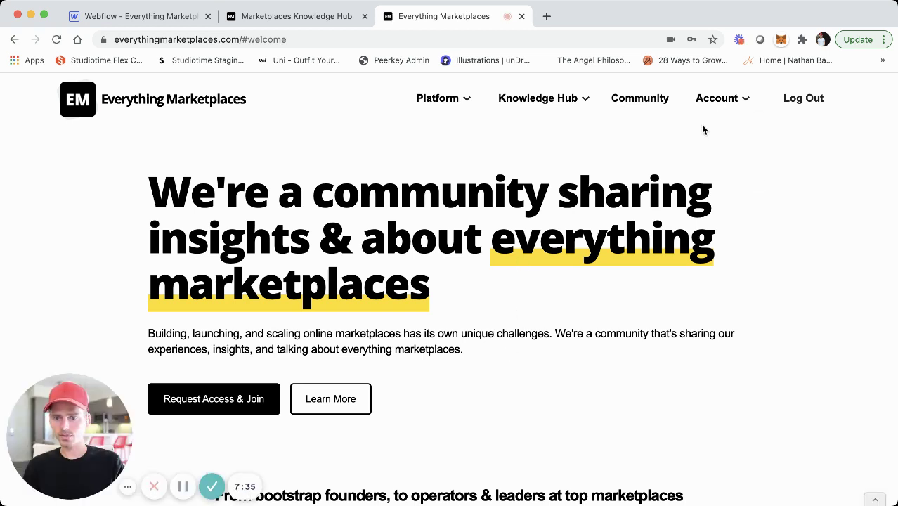
Open the member dashboard and examine its list of community, directory, resource, calendar, deals and Knowledge Hub links
{"action": "left_click", "coordinate": [717, 99]}
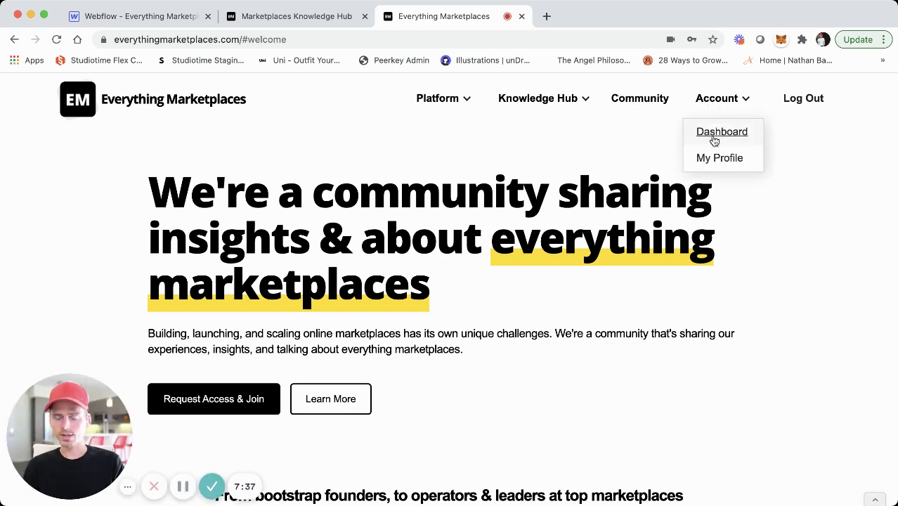
{"action": "left_click", "coordinate": [713, 136]}
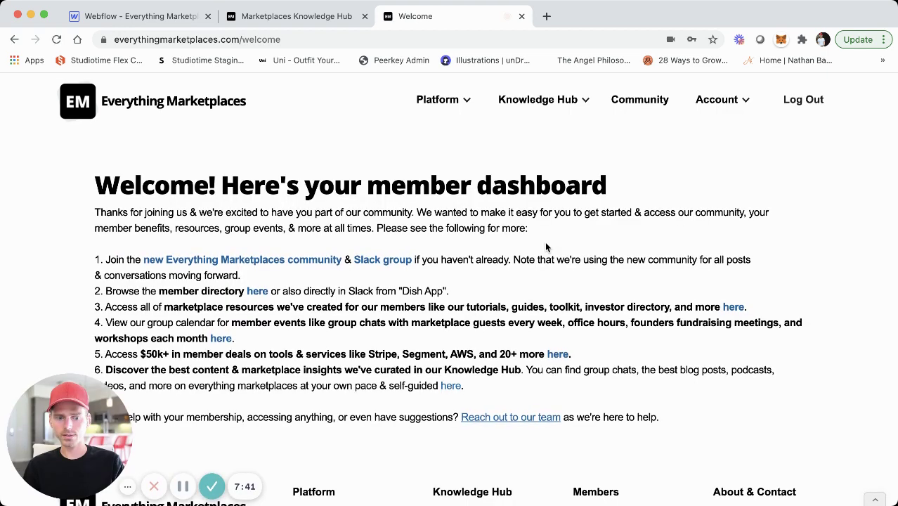
{"action": "scroll", "coordinate": [532, 209], "scroll_direction": "down", "scroll_amount": 1}
{"action": "scroll", "coordinate": [221, 235], "scroll_direction": "down", "scroll_amount": 2}
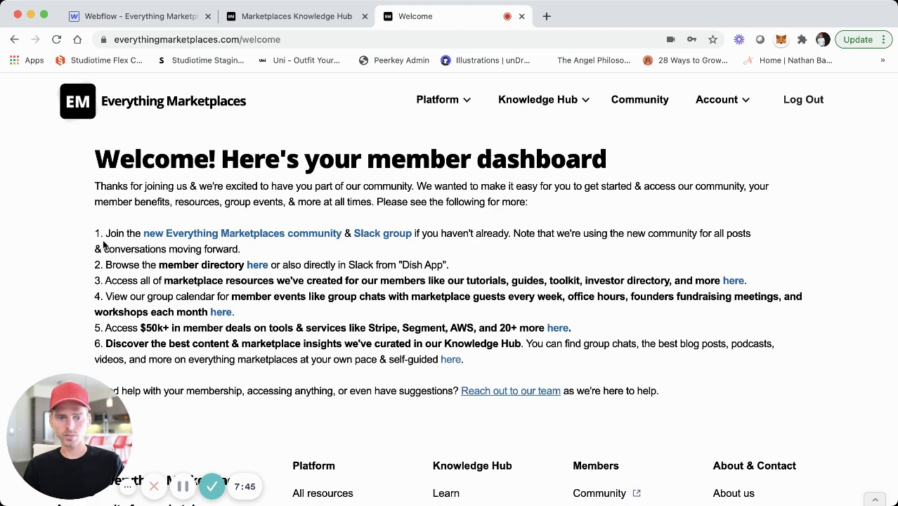
{"action": "scroll", "coordinate": [102, 245], "scroll_direction": "down", "scroll_amount": 1}
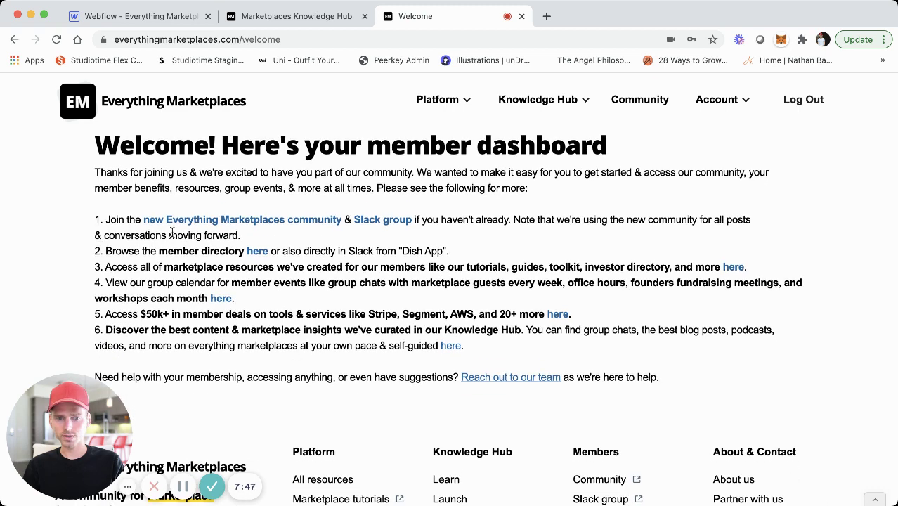
{"action": "scroll", "coordinate": [246, 307], "scroll_direction": "down", "scroll_amount": 1}
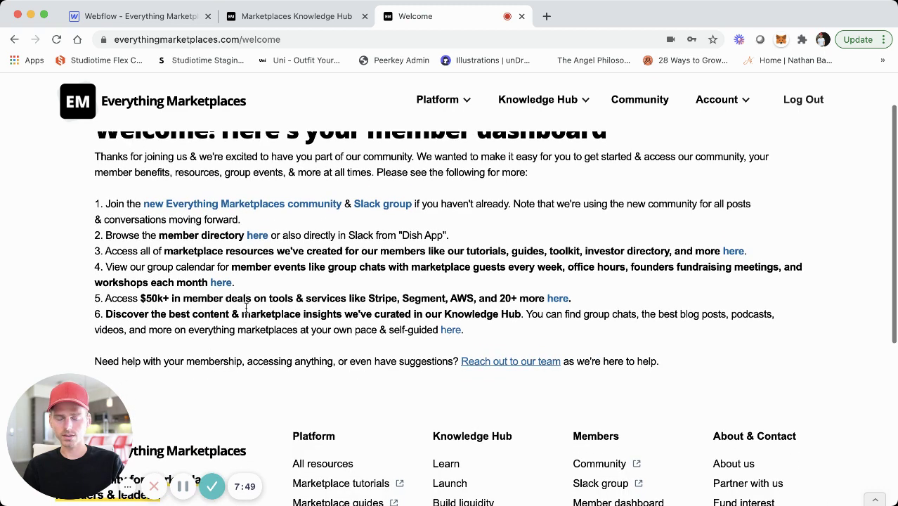
{"action": "scroll", "coordinate": [246, 304], "scroll_direction": "up", "scroll_amount": 2}
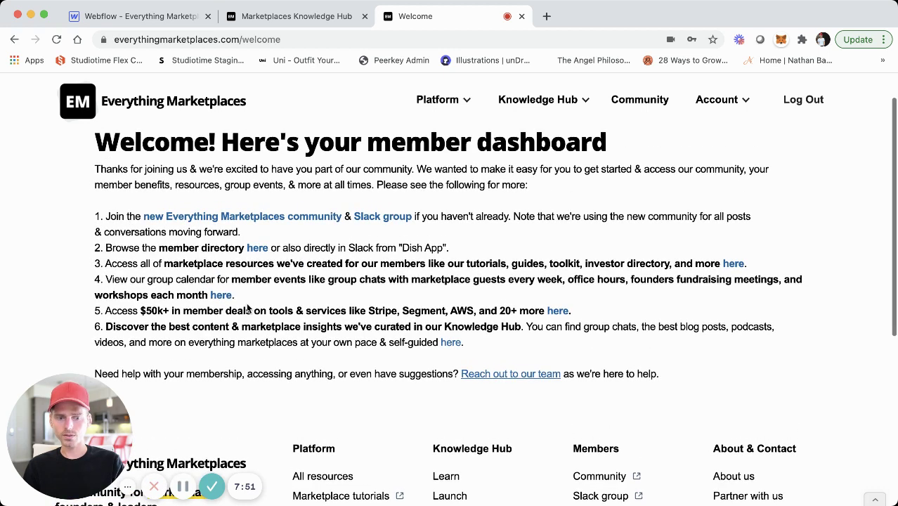
{"action": "scroll", "coordinate": [253, 325], "scroll_direction": "up", "scroll_amount": 1}
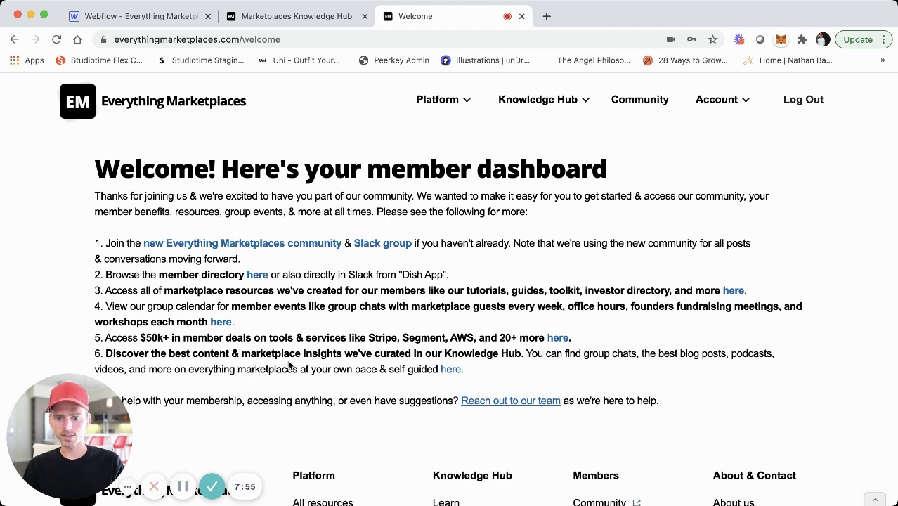
{"action": "scroll", "coordinate": [289, 365], "scroll_direction": "down", "scroll_amount": 3}
{"action": "scroll", "coordinate": [288, 346], "scroll_direction": "up", "scroll_amount": 4}
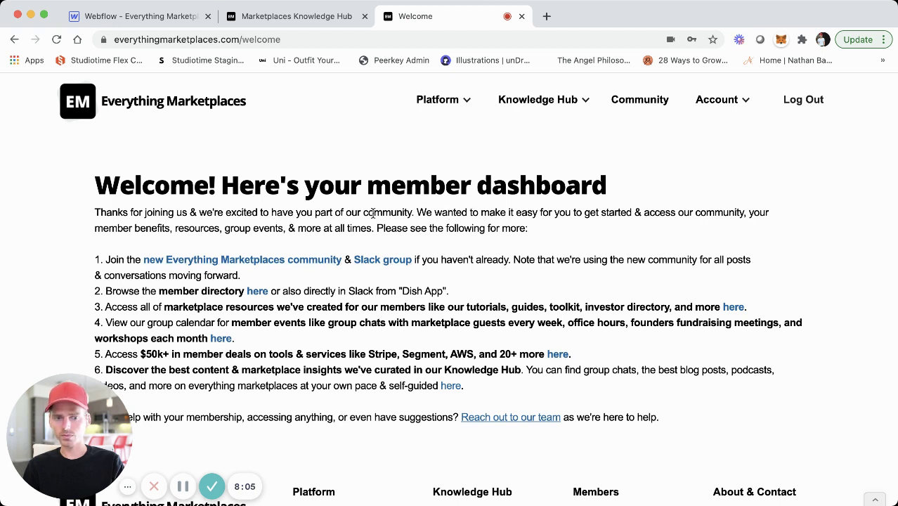
{"action": "scroll", "coordinate": [321, 274], "scroll_direction": "down", "scroll_amount": 1}
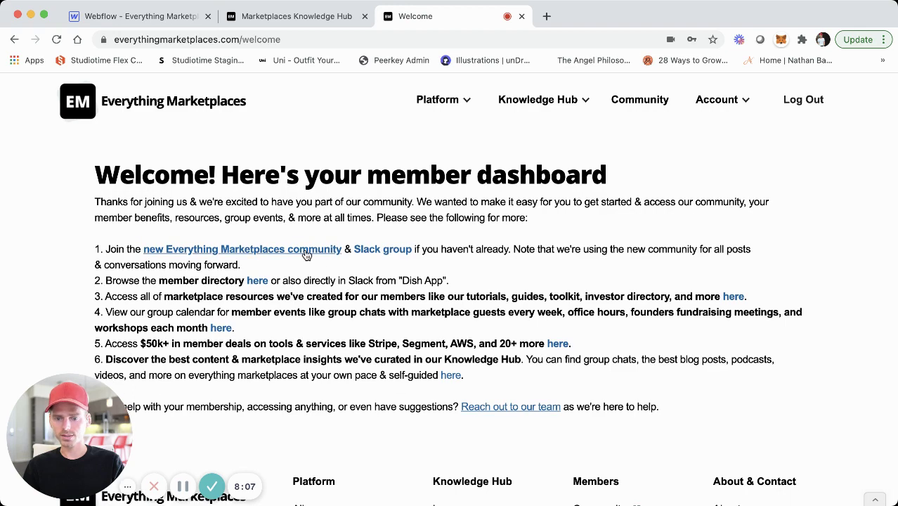
{"action": "scroll", "coordinate": [316, 270], "scroll_direction": "down", "scroll_amount": 3}
{"action": "scroll", "coordinate": [317, 267], "scroll_direction": "up", "scroll_amount": 2}
Look over the dashboard's footer links for members, including the community, Slack group, member directory, calendar and deals
{"action": "scroll", "coordinate": [341, 305], "scroll_direction": "down", "scroll_amount": 5}
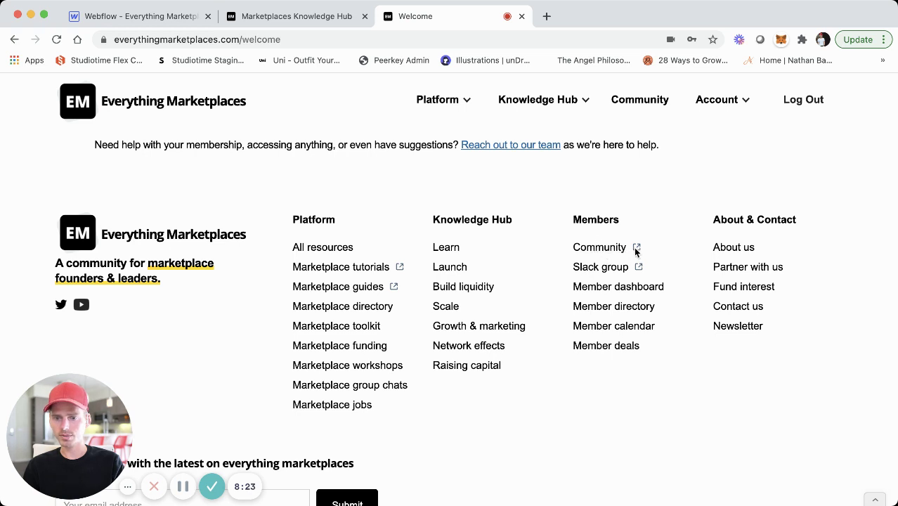
{"action": "left_click", "coordinate": [605, 289]}
{"action": "scroll", "coordinate": [605, 286], "scroll_direction": "down", "scroll_amount": 4}
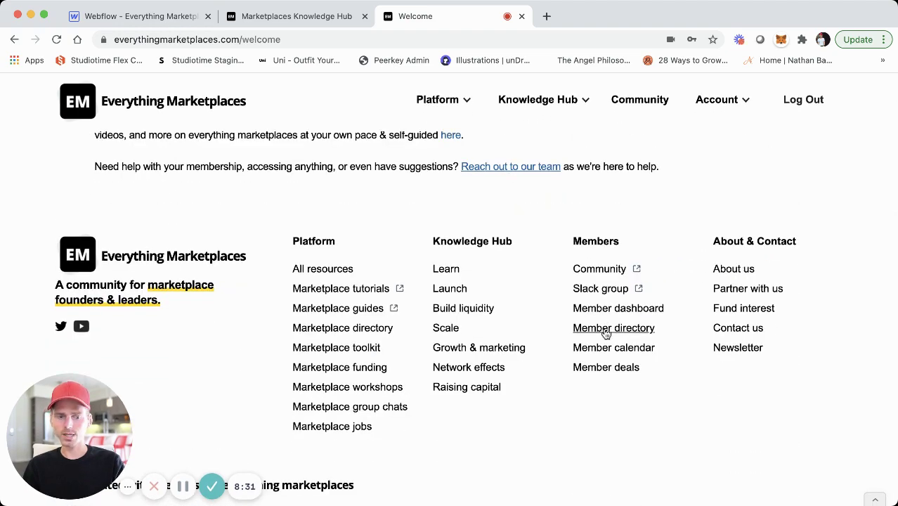
{"action": "scroll", "coordinate": [606, 329], "scroll_direction": "up", "scroll_amount": 4}
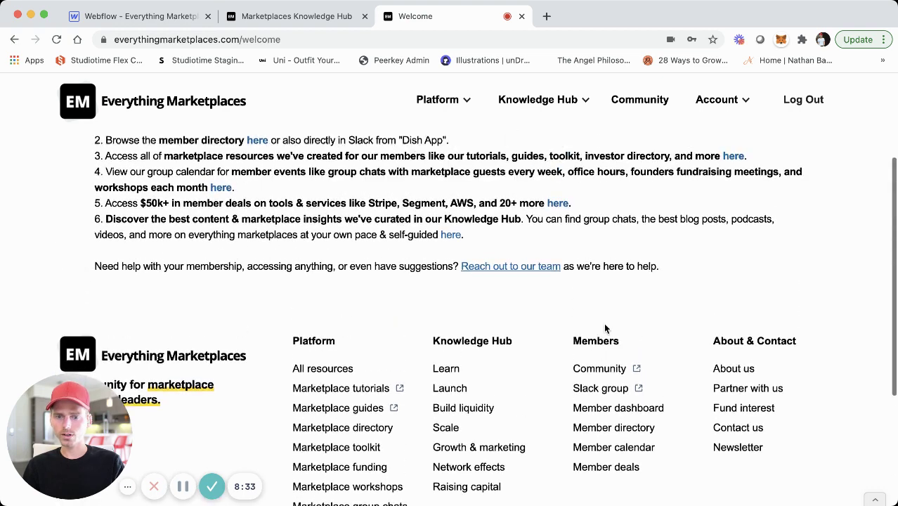
{"action": "scroll", "coordinate": [605, 328], "scroll_direction": "down", "scroll_amount": 2}
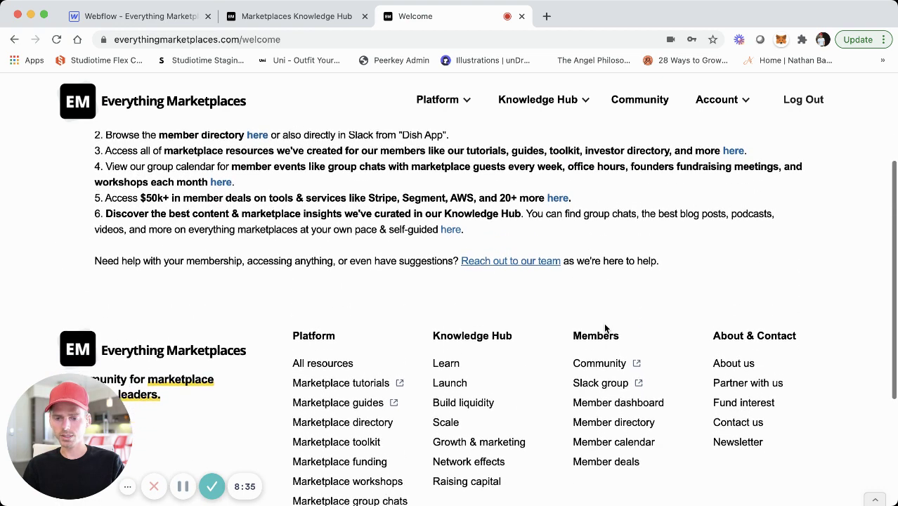
{"action": "scroll", "coordinate": [609, 410], "scroll_direction": "down", "scroll_amount": 1}
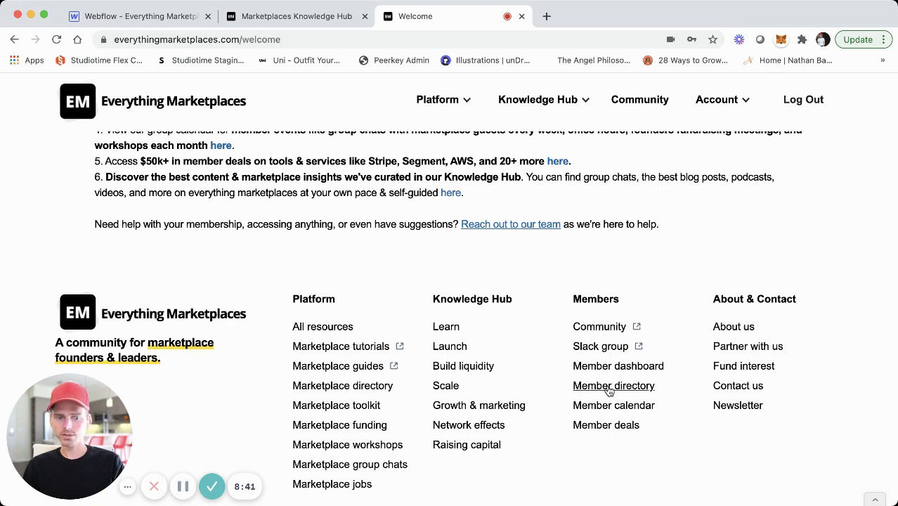
{"action": "scroll", "coordinate": [609, 390], "scroll_direction": "up", "scroll_amount": 1}
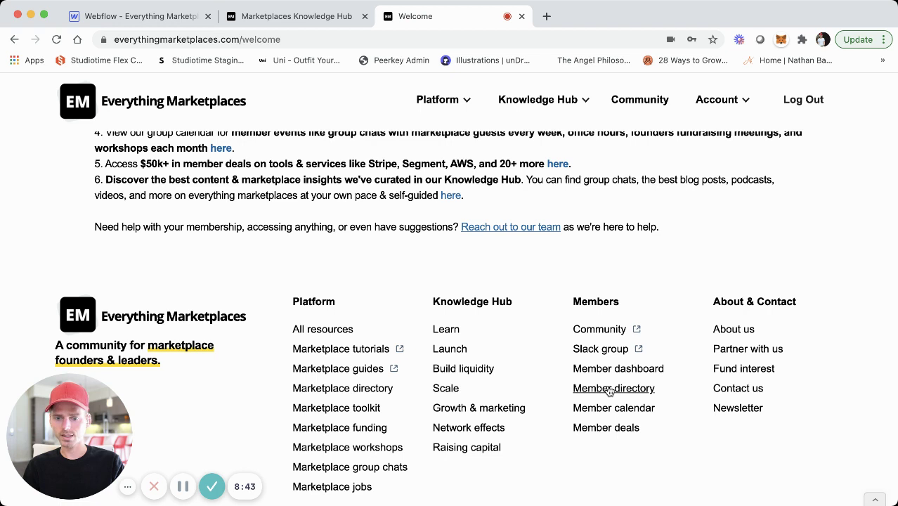
{"action": "scroll", "coordinate": [609, 391], "scroll_direction": "down", "scroll_amount": 1}
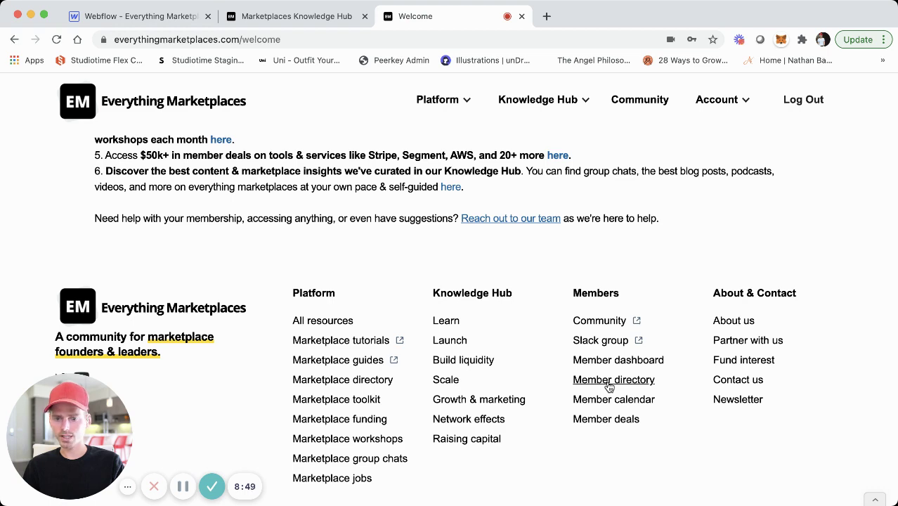
Open the Member directory and look over its member profile cards and the member links in the footer
{"action": "left_click", "coordinate": [609, 383]}
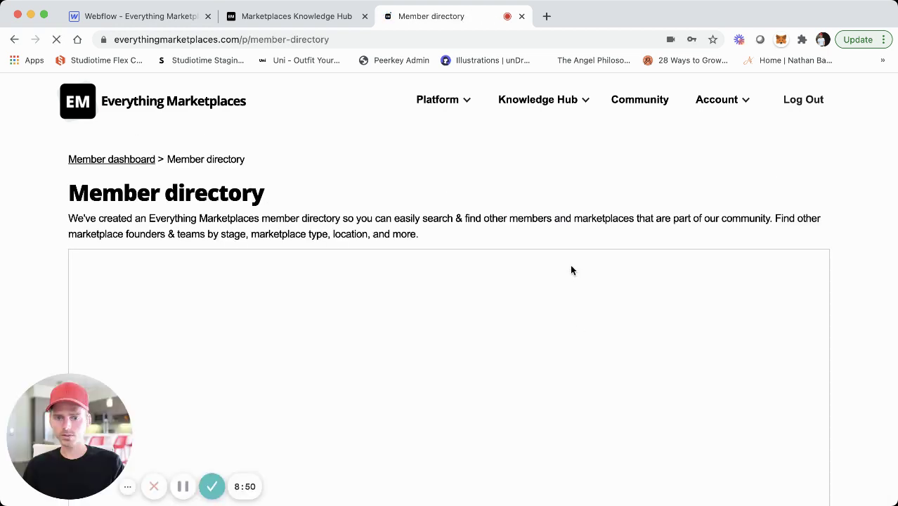
{"action": "scroll", "coordinate": [565, 221], "scroll_direction": "down", "scroll_amount": 1}
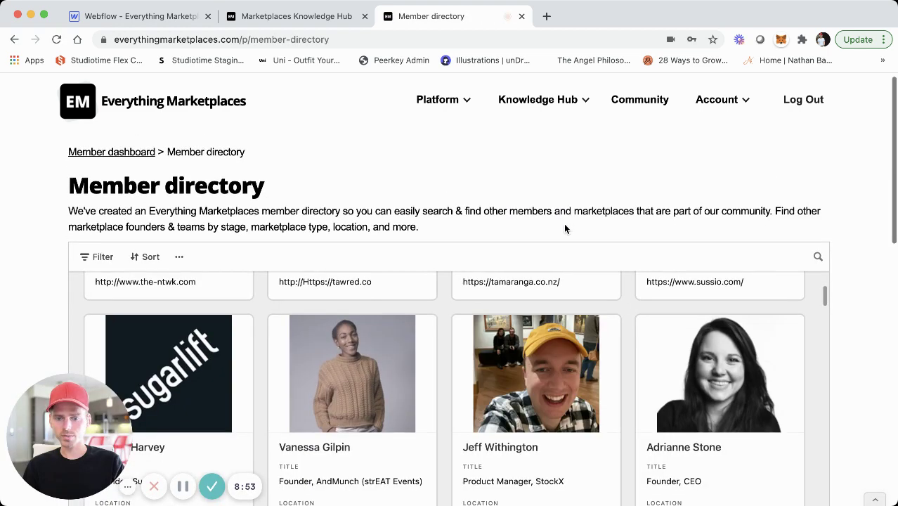
{"action": "scroll", "coordinate": [591, 330], "scroll_direction": "down", "scroll_amount": 8}
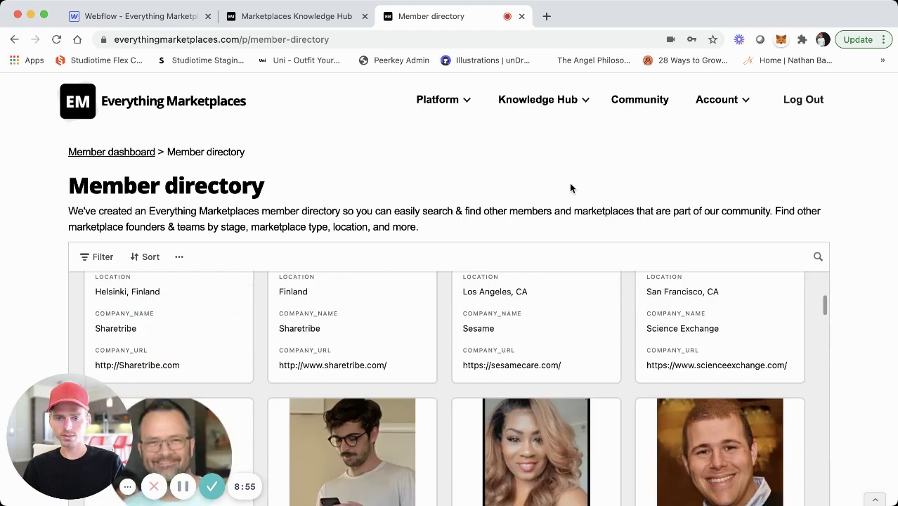
{"action": "scroll", "coordinate": [570, 187], "scroll_direction": "down", "scroll_amount": 9}
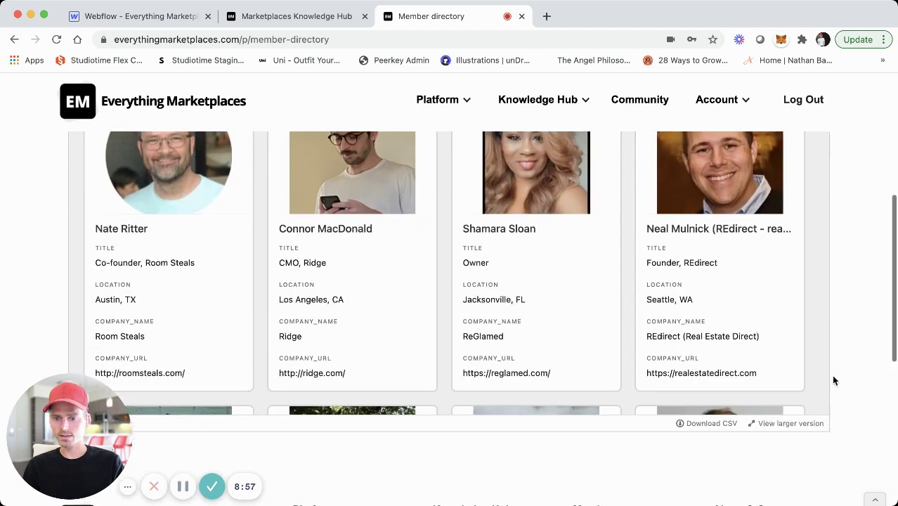
{"action": "scroll", "coordinate": [833, 380], "scroll_direction": "down", "scroll_amount": 5}
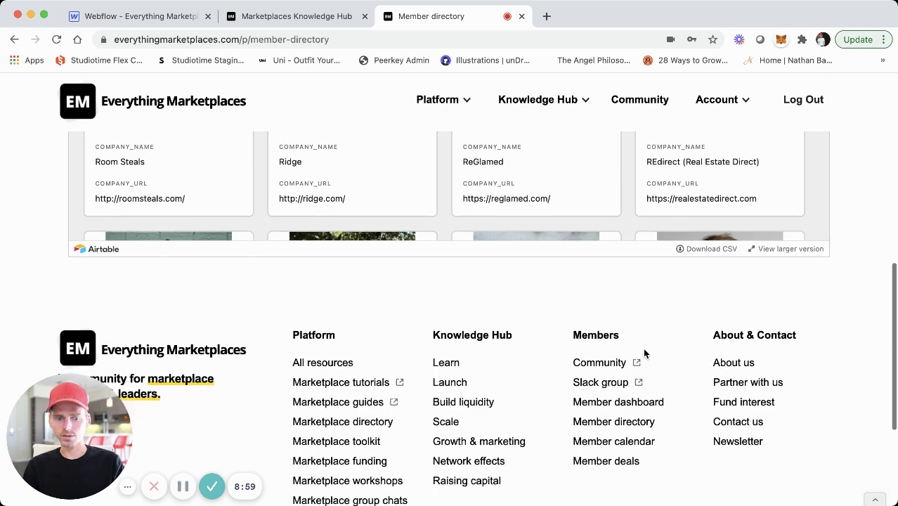
{"action": "scroll", "coordinate": [644, 352], "scroll_direction": "up", "scroll_amount": 3}
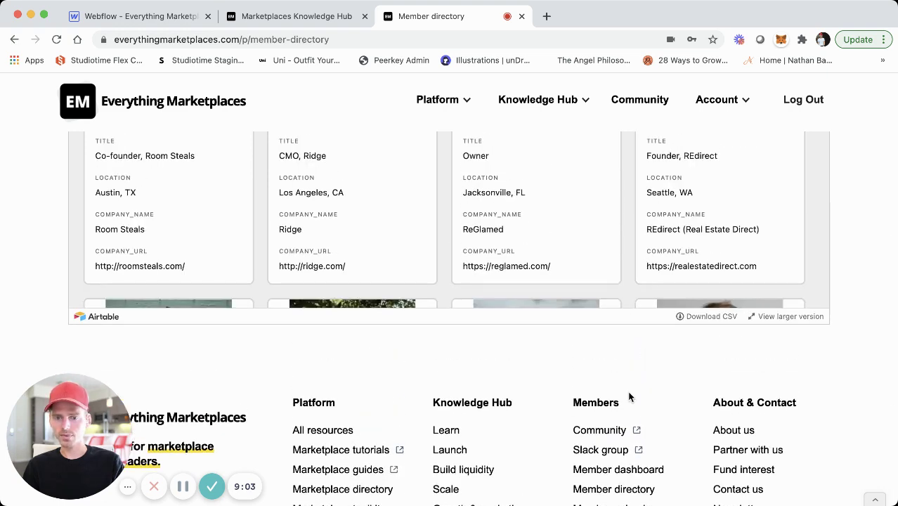
{"action": "scroll", "coordinate": [621, 402], "scroll_direction": "down", "scroll_amount": 2}
{"action": "scroll", "coordinate": [618, 400], "scroll_direction": "down", "scroll_amount": 1}
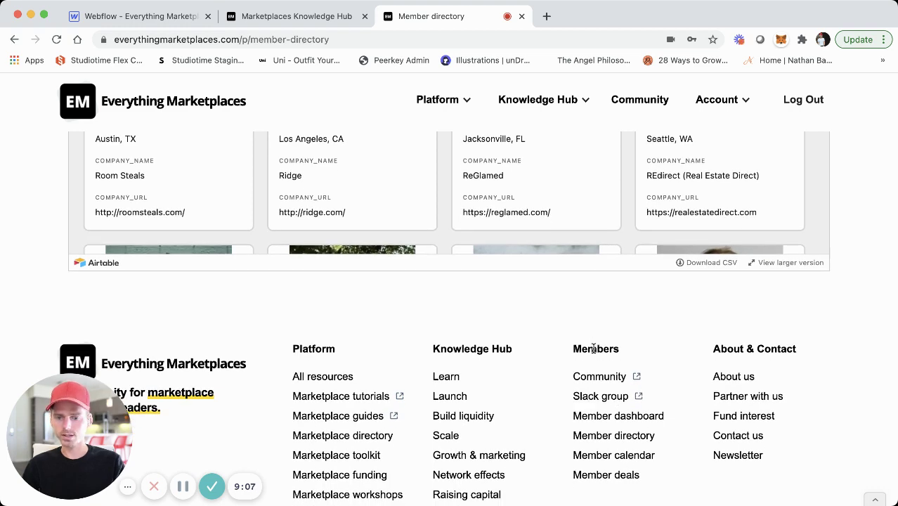
{"action": "scroll", "coordinate": [610, 436], "scroll_direction": "down", "scroll_amount": 1}
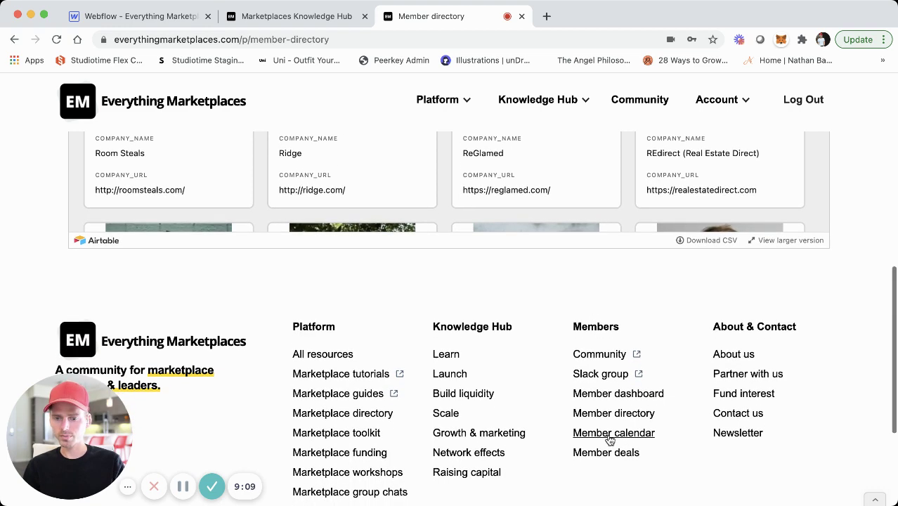
Log out and open the Member directory as a visitor from the home page footer
{"action": "left_click", "coordinate": [803, 102]}
{"action": "scroll", "coordinate": [666, 318], "scroll_direction": "down", "scroll_amount": 10}
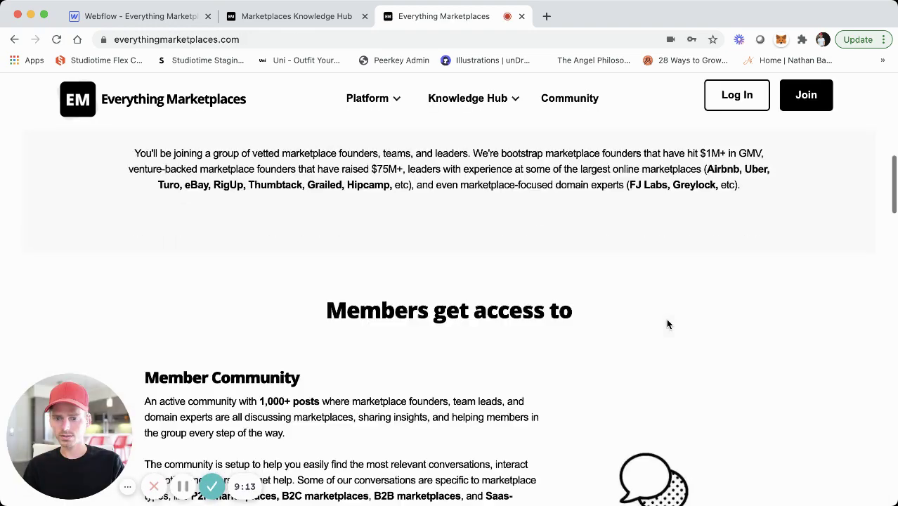
{"action": "scroll", "coordinate": [668, 324], "scroll_direction": "down", "scroll_amount": 15}
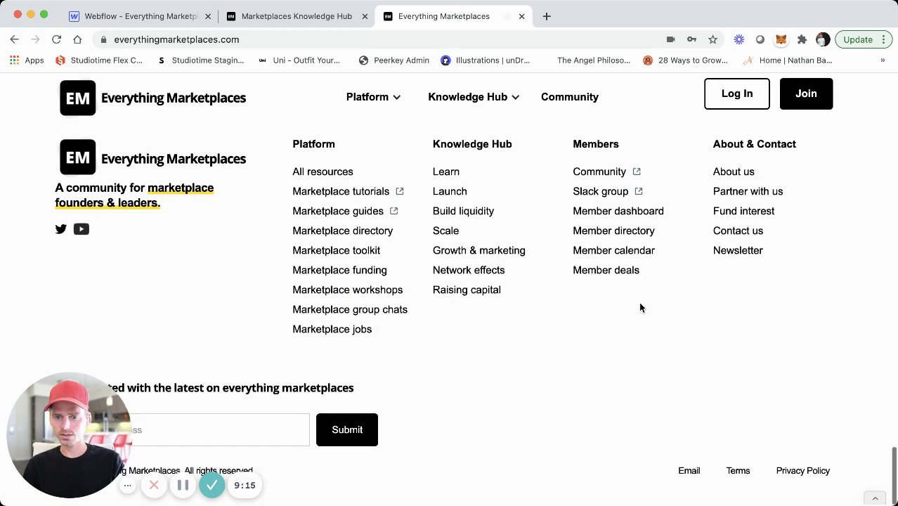
{"action": "left_click", "coordinate": [629, 226]}
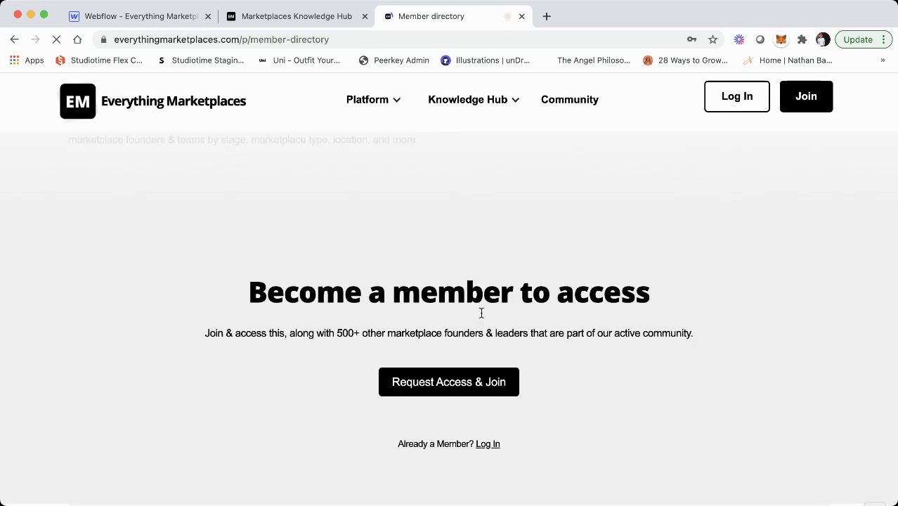
Examine the restricted Member directory page, including its request-access and log-in options for non-members
{"action": "scroll", "coordinate": [342, 269], "scroll_direction": "up", "scroll_amount": 3}
{"action": "scroll", "coordinate": [311, 344], "scroll_direction": "down", "scroll_amount": 2}
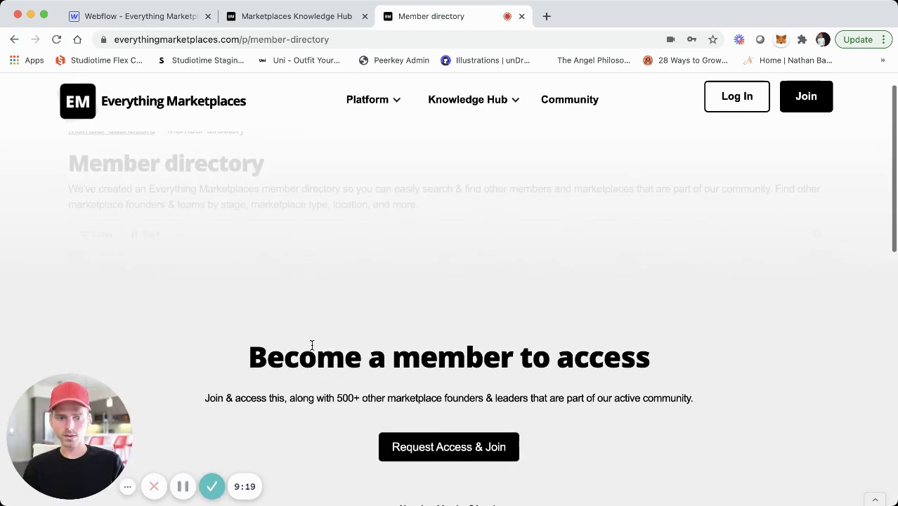
{"action": "scroll", "coordinate": [282, 316], "scroll_direction": "up", "scroll_amount": 1}
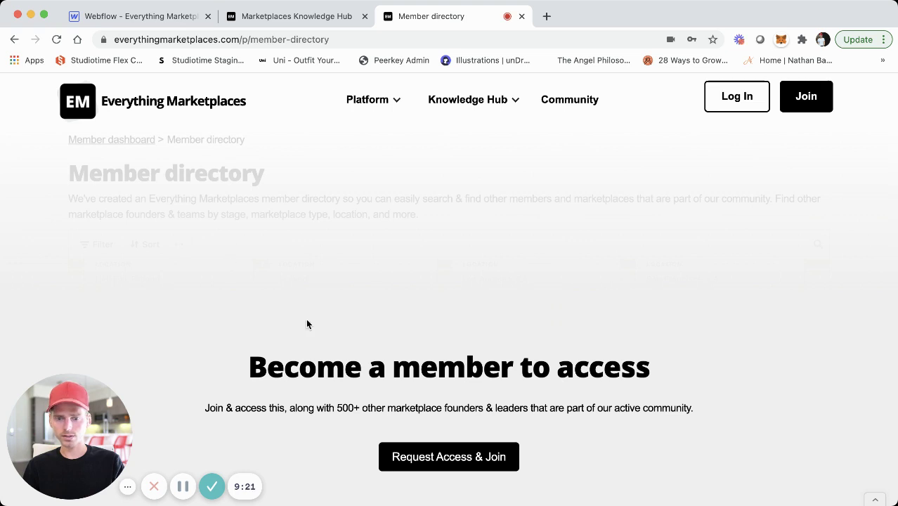
{"action": "scroll", "coordinate": [309, 322], "scroll_direction": "down", "scroll_amount": 3}
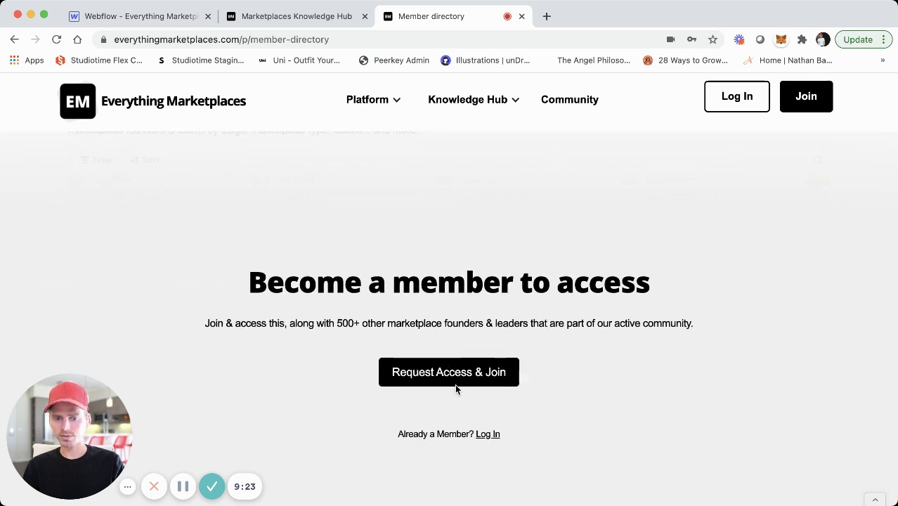
{"action": "scroll", "coordinate": [457, 383], "scroll_direction": "down", "scroll_amount": 1}
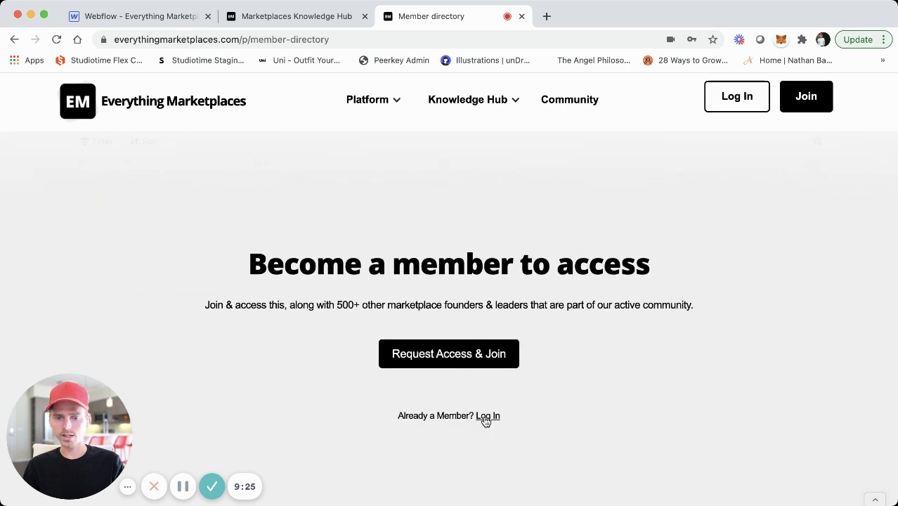
Look over the footer's member links on the restricted Member directory page as a logged-out visitor
{"action": "scroll", "coordinate": [485, 419], "scroll_direction": "down", "scroll_amount": 5}
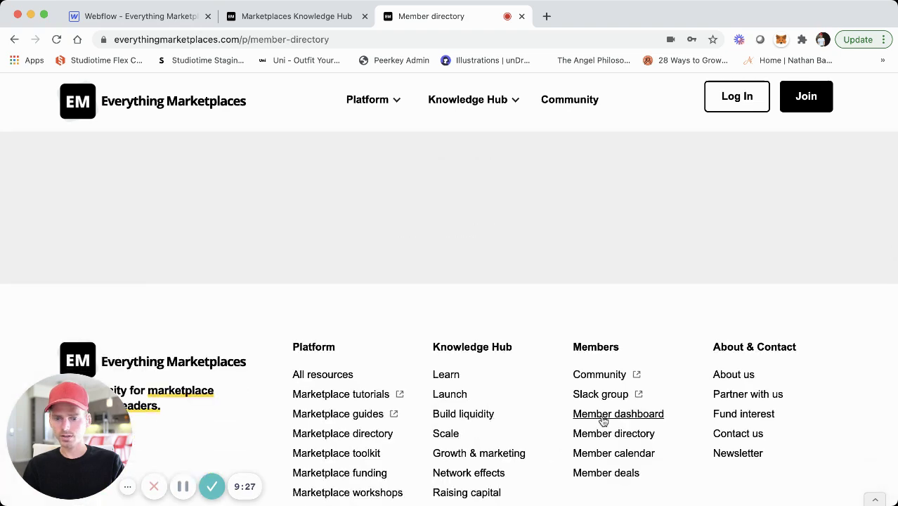
{"action": "scroll", "coordinate": [627, 457], "scroll_direction": "down", "scroll_amount": 1}
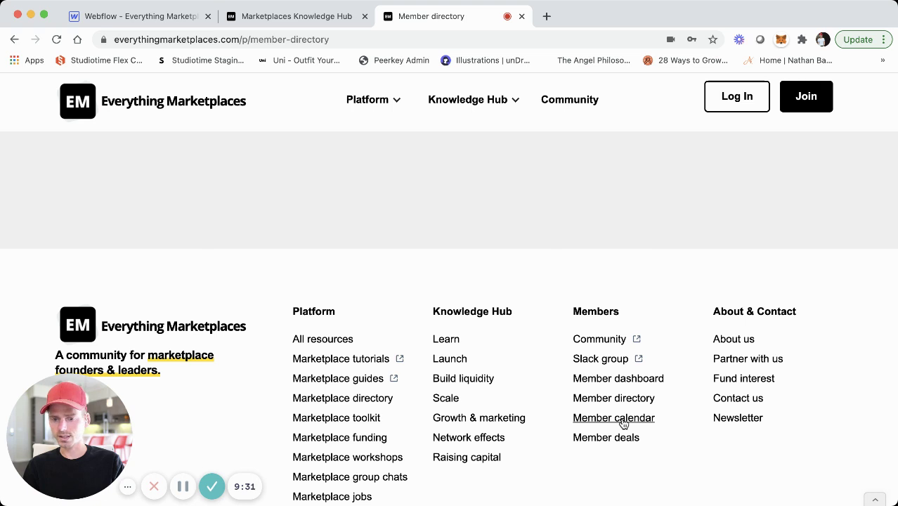
{"action": "scroll", "coordinate": [627, 445], "scroll_direction": "up", "scroll_amount": 2}
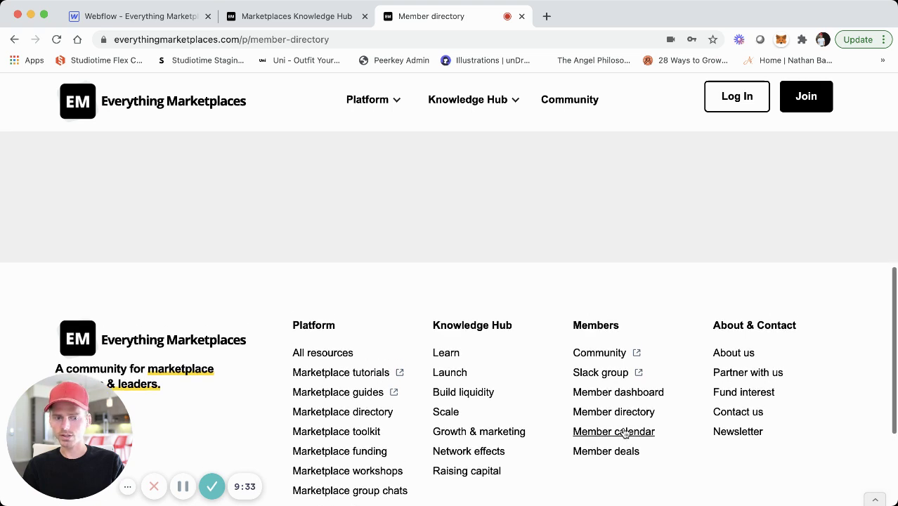
{"action": "scroll", "coordinate": [620, 409], "scroll_direction": "down", "scroll_amount": 1}
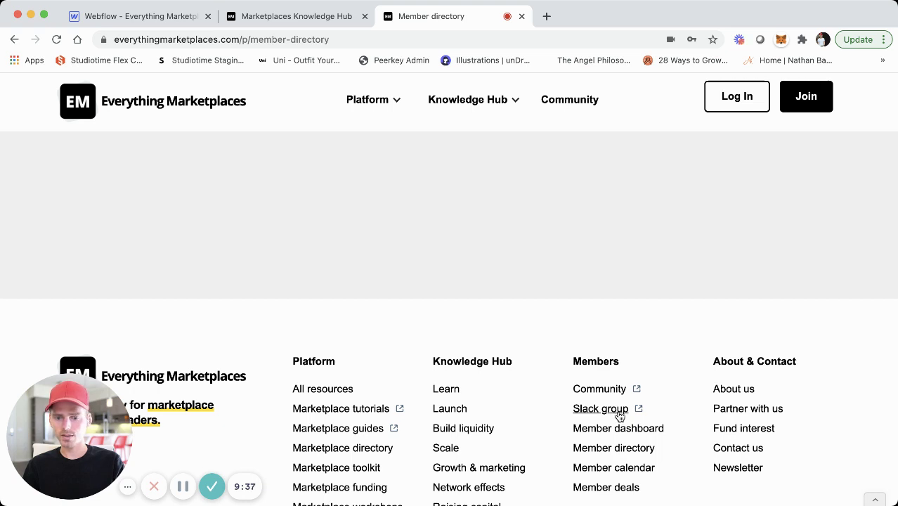
{"action": "scroll", "coordinate": [619, 421], "scroll_direction": "down", "scroll_amount": 1}
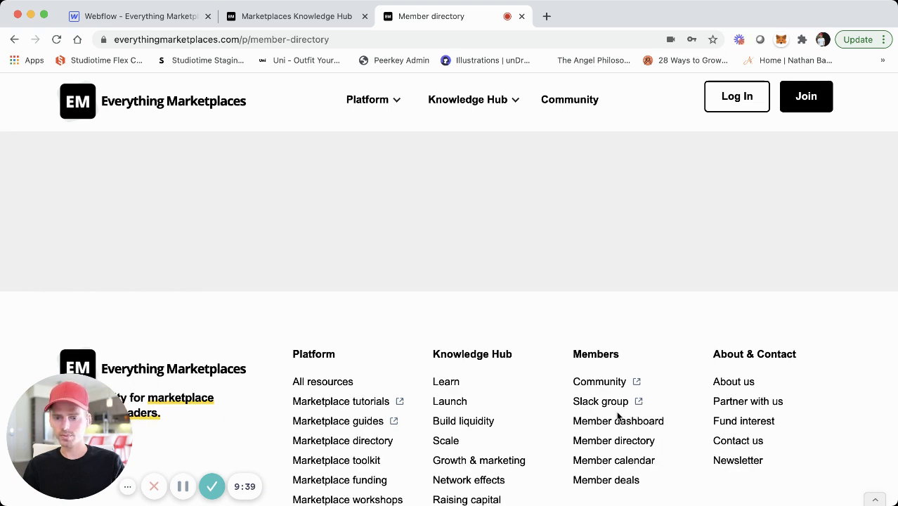
{"action": "scroll", "coordinate": [617, 415], "scroll_direction": "down", "scroll_amount": 1}
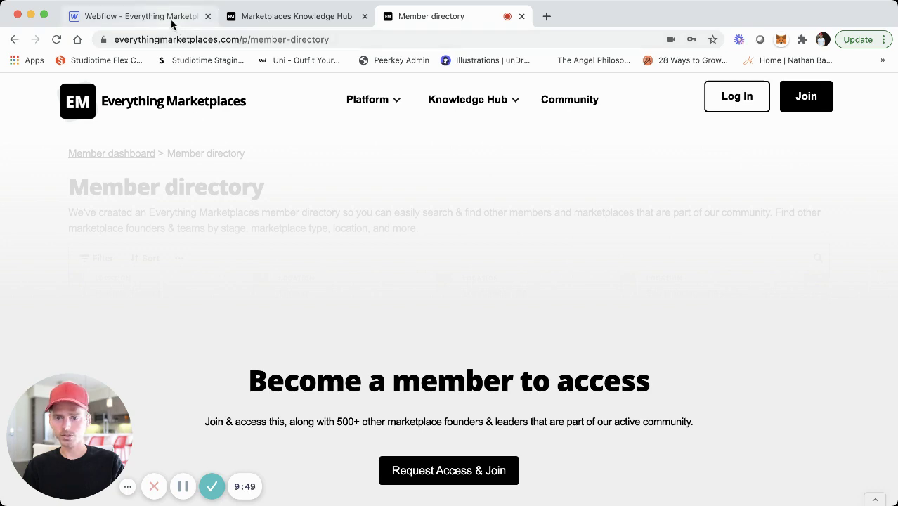
Switch to the Everything Marketplaces project in Webflow Designer and open its Home page
{"action": "left_click", "coordinate": [140, 16]}
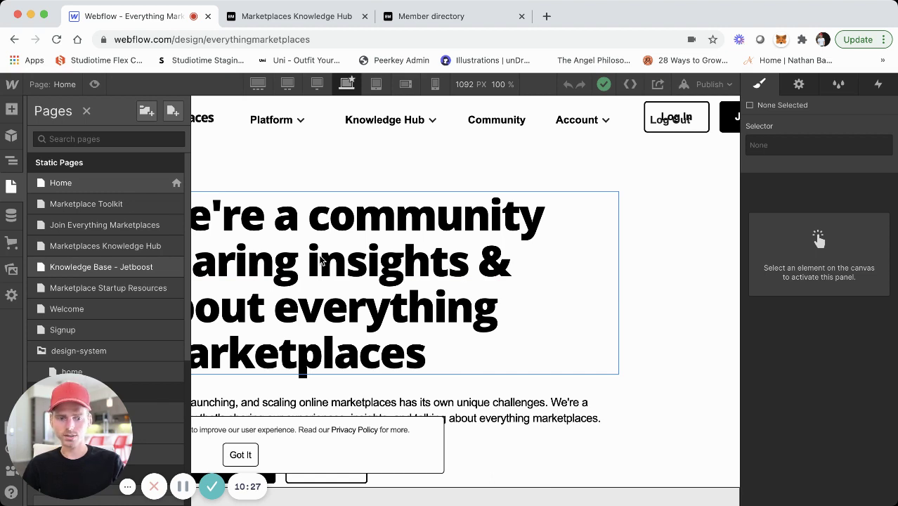
{"action": "scroll", "coordinate": [327, 281], "scroll_direction": "down", "scroll_amount": 2}
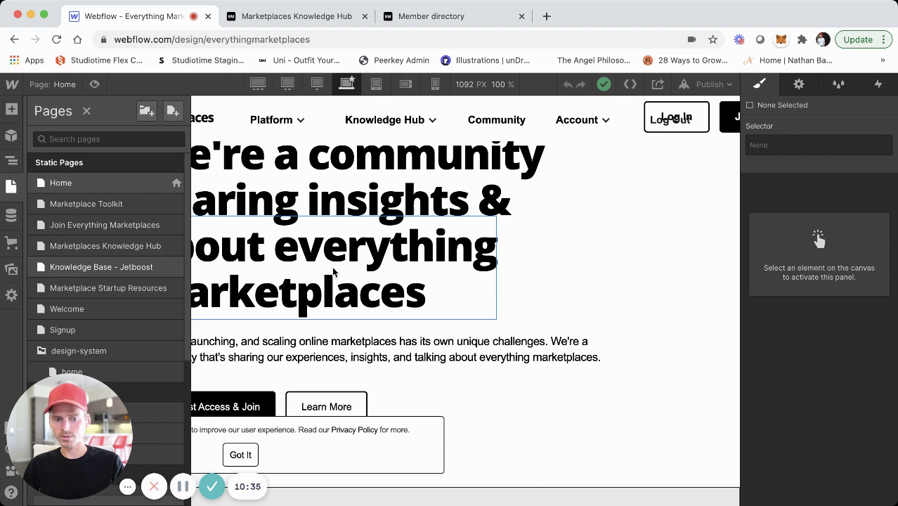
{"action": "scroll", "coordinate": [334, 273], "scroll_direction": "down", "scroll_amount": 2}
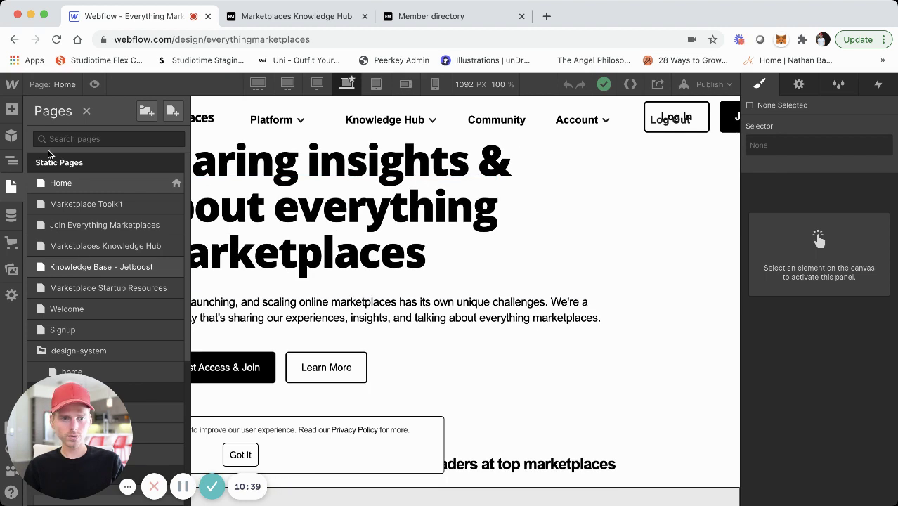
{"action": "left_click", "coordinate": [60, 184]}
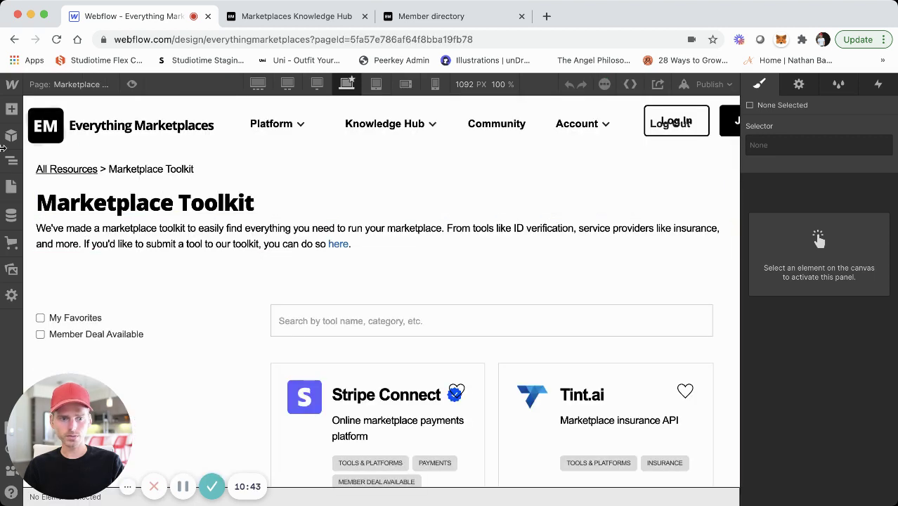
{"action": "left_click", "coordinate": [11, 187]}
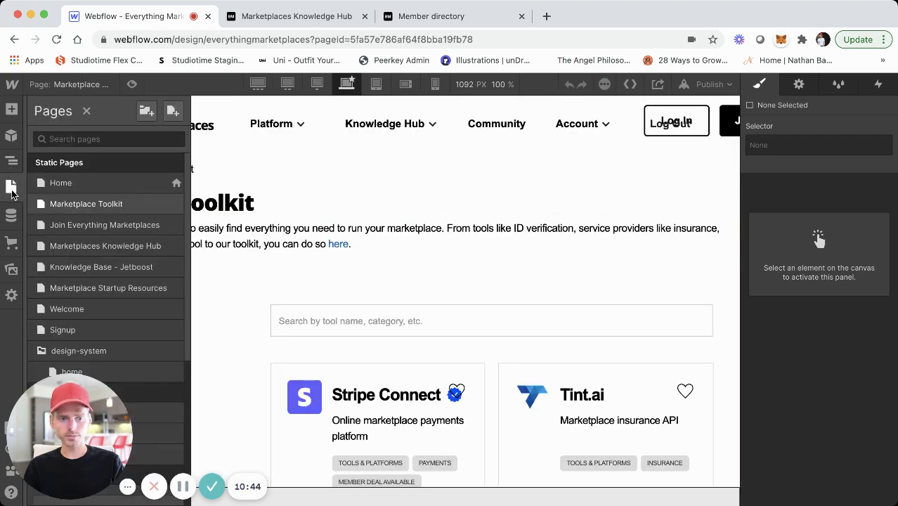
{"action": "left_click", "coordinate": [61, 184]}
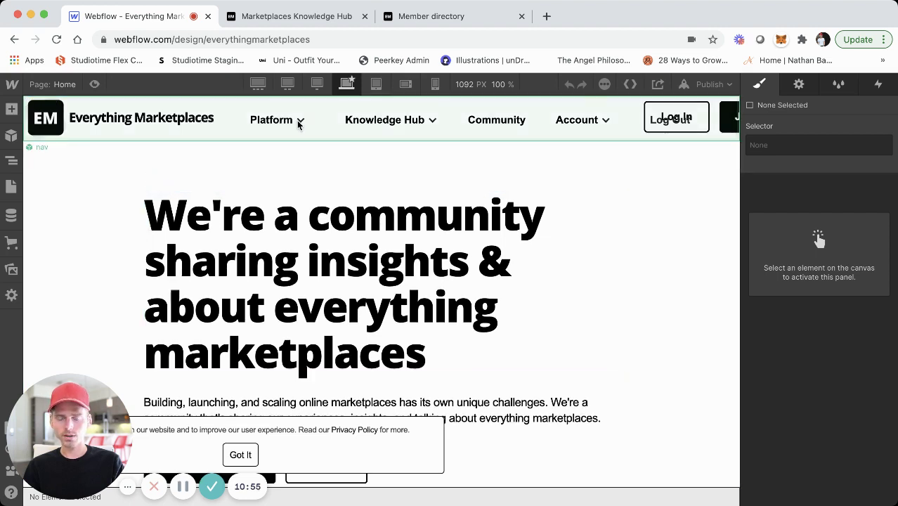
Check the Platform menu's resource links on the live Knowledge Hub page, and return to the Webflow Designer
{"action": "left_click", "coordinate": [295, 17]}
{"action": "mouse_move", "coordinate": [458, 104]}
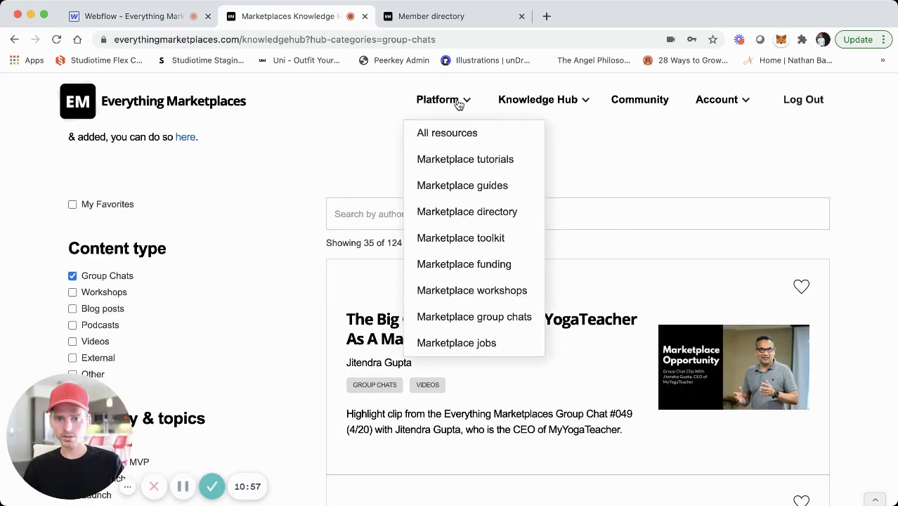
{"action": "left_click", "coordinate": [151, 17]}
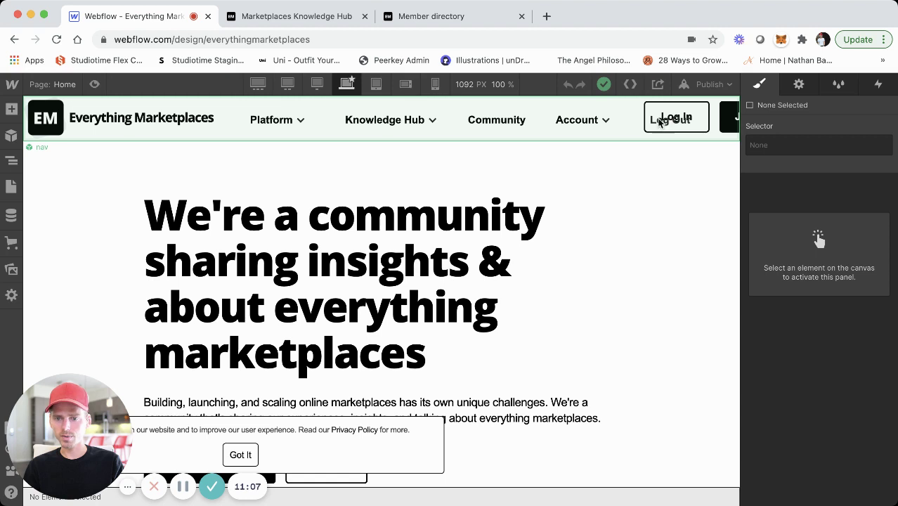
Look over the Home page design from the hero heading through the member benefits to the resource cards
{"action": "scroll", "coordinate": [527, 176], "scroll_direction": "down", "scroll_amount": 1}
{"action": "scroll", "coordinate": [617, 215], "scroll_direction": "down", "scroll_amount": 1}
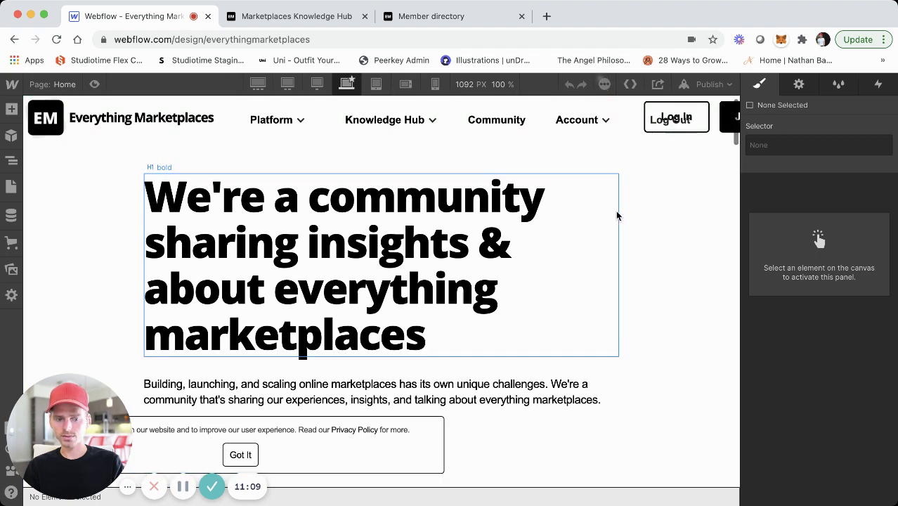
{"action": "scroll", "coordinate": [527, 262], "scroll_direction": "down", "scroll_amount": 3}
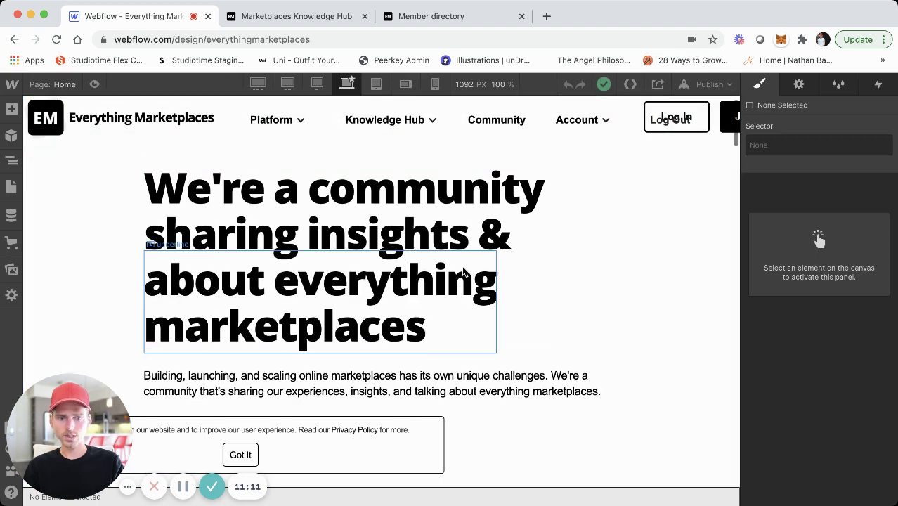
{"action": "scroll", "coordinate": [436, 289], "scroll_direction": "down", "scroll_amount": 7}
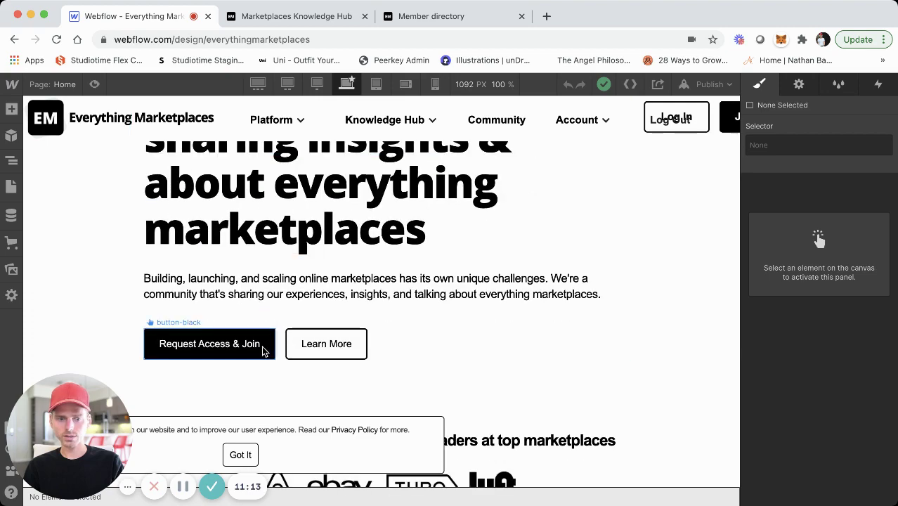
{"action": "scroll", "coordinate": [283, 353], "scroll_direction": "down", "scroll_amount": 12}
{"action": "scroll", "coordinate": [282, 353], "scroll_direction": "down", "scroll_amount": 20}
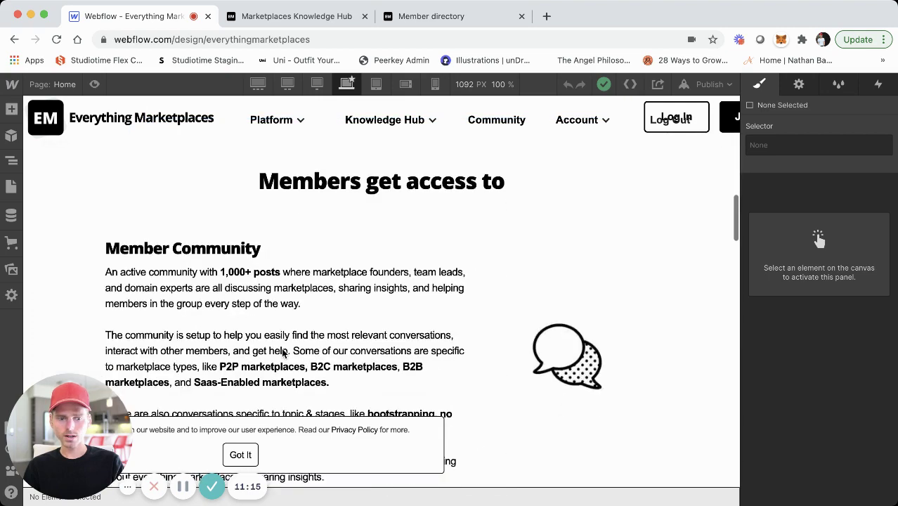
{"action": "scroll", "coordinate": [283, 352], "scroll_direction": "down", "scroll_amount": 15}
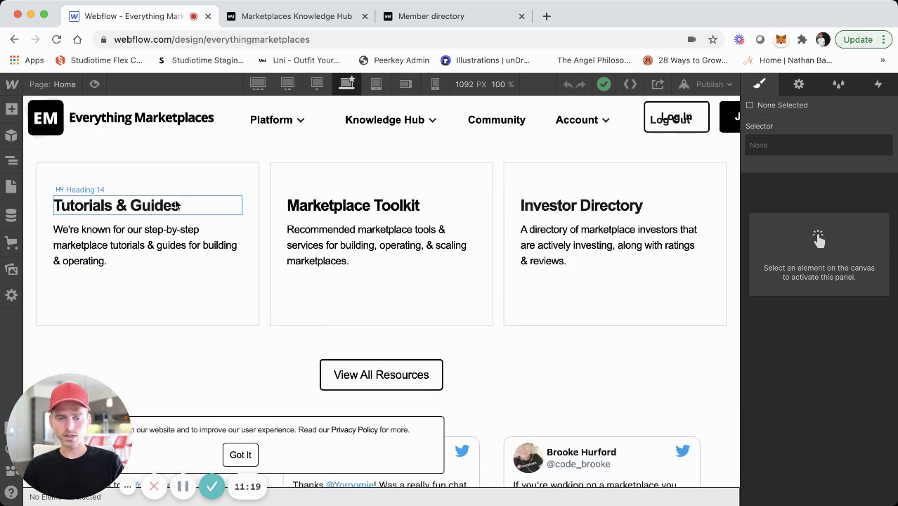
{"action": "scroll", "coordinate": [177, 203], "scroll_direction": "up", "scroll_amount": 1}
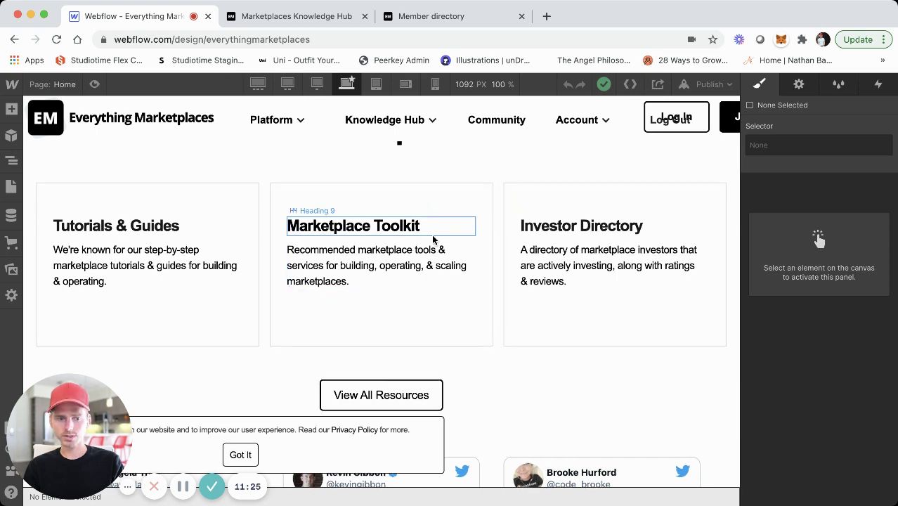
Examine the embedded tweet testimonials between the resource cards and the footer of the Home page design
{"action": "scroll", "coordinate": [432, 237], "scroll_direction": "down", "scroll_amount": 5}
{"action": "scroll", "coordinate": [433, 238], "scroll_direction": "down", "scroll_amount": 5}
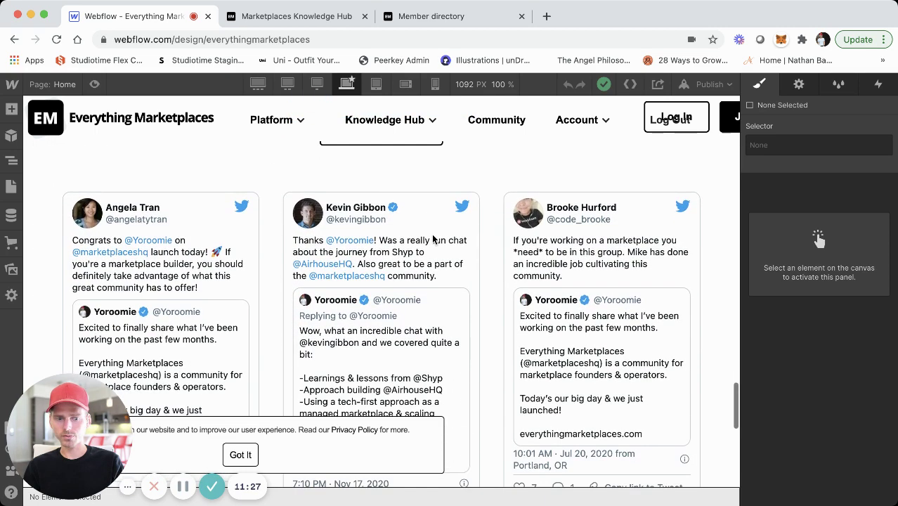
{"action": "scroll", "coordinate": [429, 211], "scroll_direction": "up", "scroll_amount": 3}
{"action": "scroll", "coordinate": [425, 182], "scroll_direction": "down", "scroll_amount": 1}
{"action": "scroll", "coordinate": [426, 182], "scroll_direction": "up", "scroll_amount": 2}
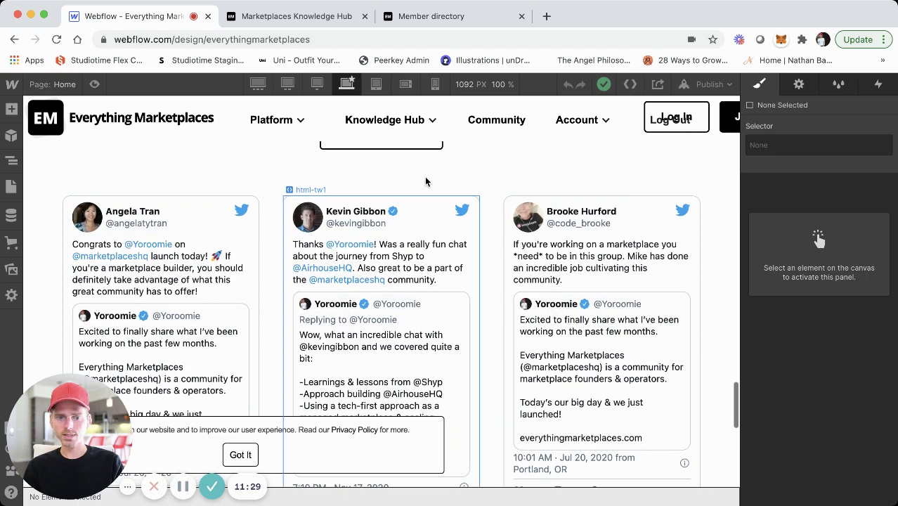
{"action": "scroll", "coordinate": [291, 223], "scroll_direction": "down", "scroll_amount": 1}
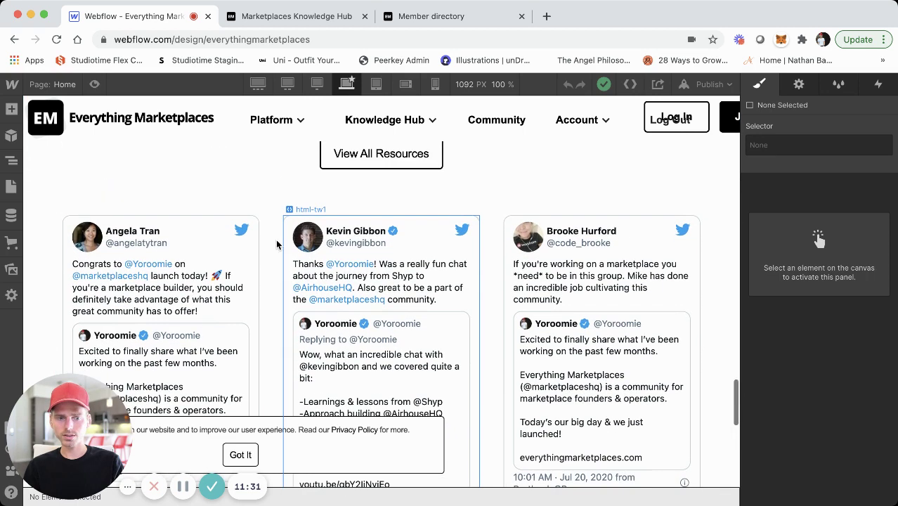
{"action": "scroll", "coordinate": [277, 275], "scroll_direction": "down", "scroll_amount": 1}
{"action": "scroll", "coordinate": [275, 292], "scroll_direction": "down", "scroll_amount": 5}
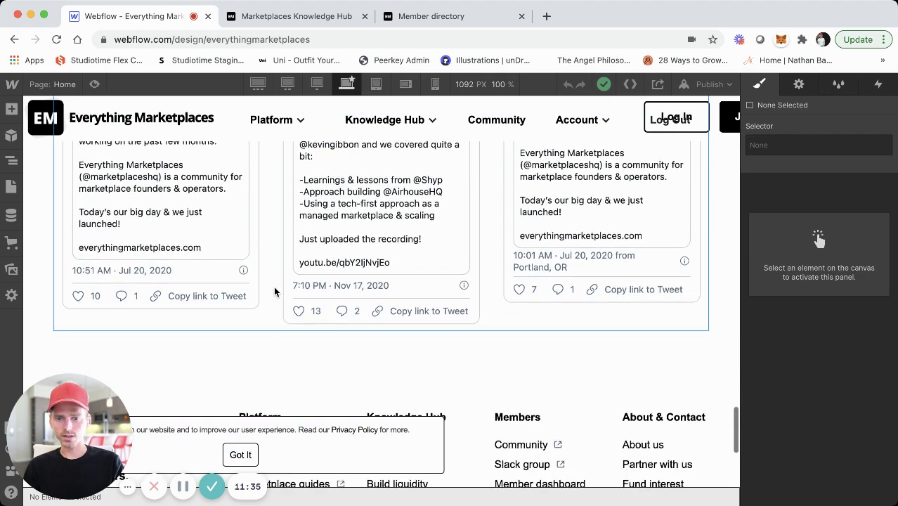
{"action": "scroll", "coordinate": [275, 292], "scroll_direction": "up", "scroll_amount": 6}
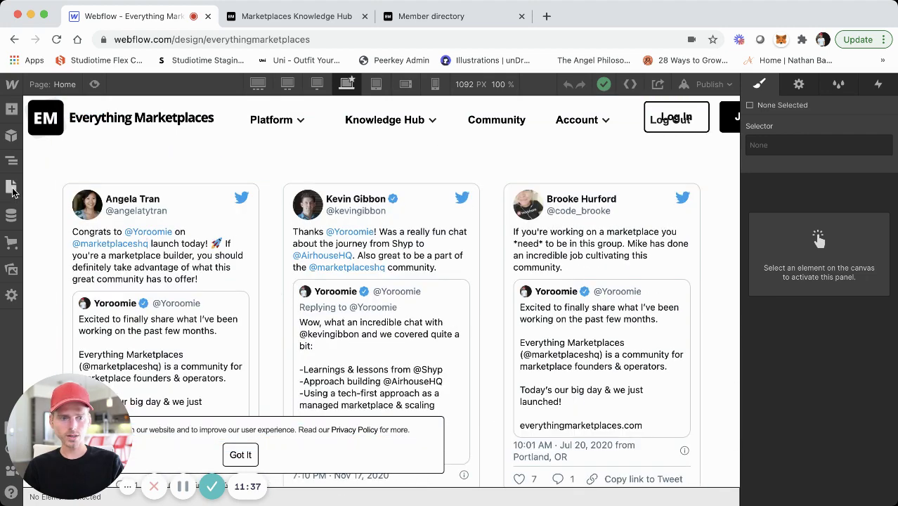
Open the Marketplace Toolkit static page in the designer and look over its breadcrumb, heading and intro text
{"action": "left_click", "coordinate": [11, 187]}
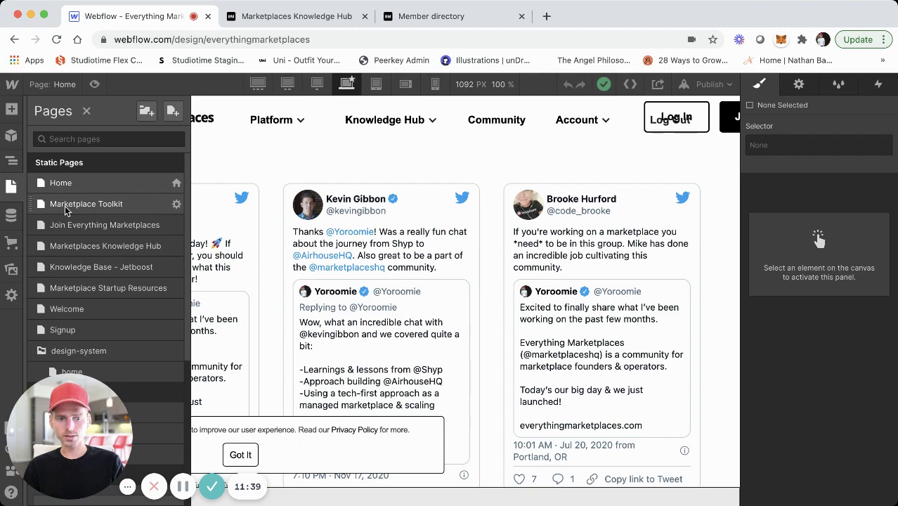
{"action": "left_click", "coordinate": [66, 205]}
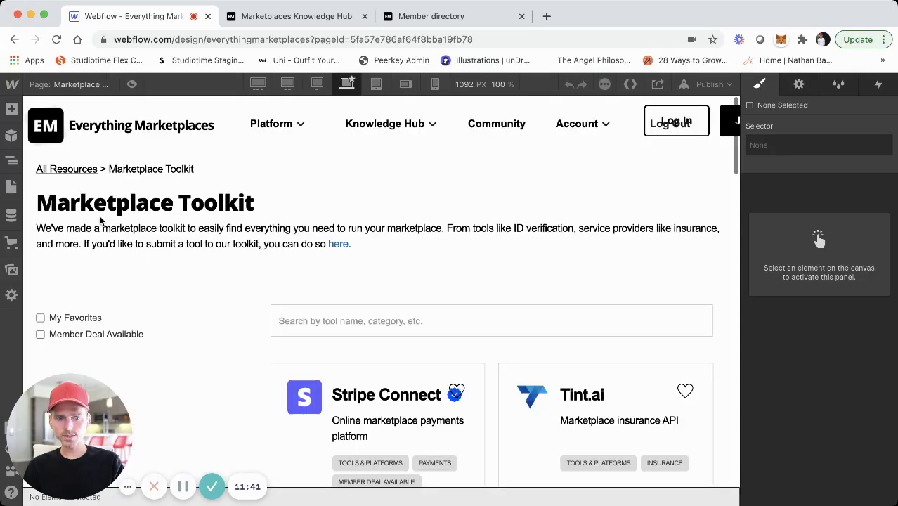
{"action": "scroll", "coordinate": [184, 287], "scroll_direction": "down", "scroll_amount": 1}
{"action": "scroll", "coordinate": [179, 246], "scroll_direction": "up", "scroll_amount": 1}
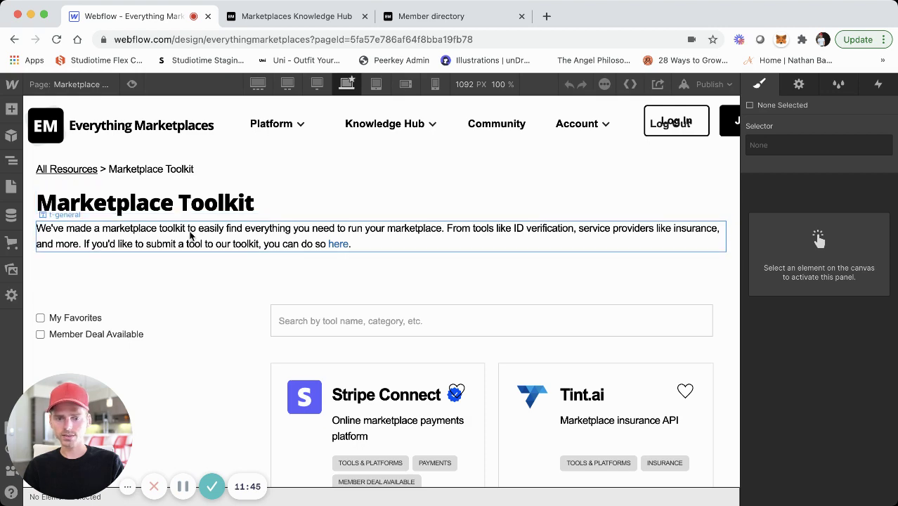
{"action": "scroll", "coordinate": [168, 280], "scroll_direction": "down", "scroll_amount": 1}
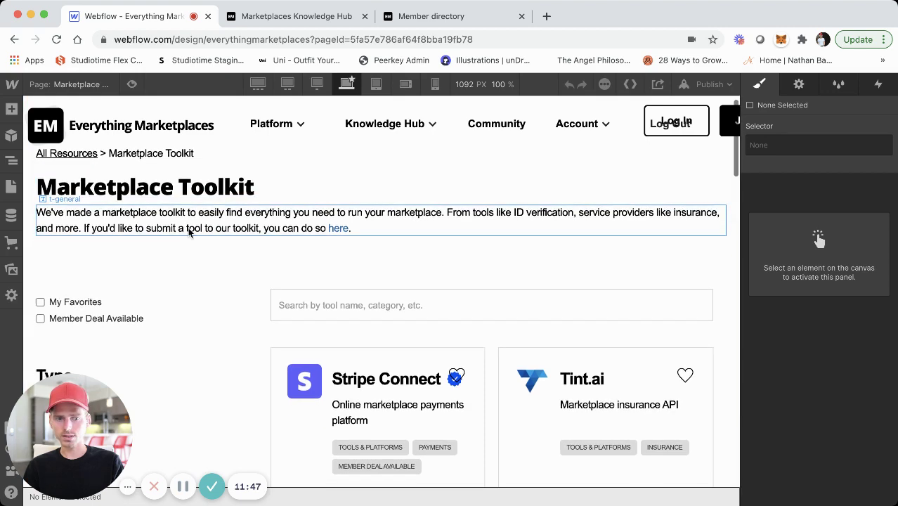
{"action": "scroll", "coordinate": [189, 195], "scroll_direction": "up", "scroll_amount": 1}
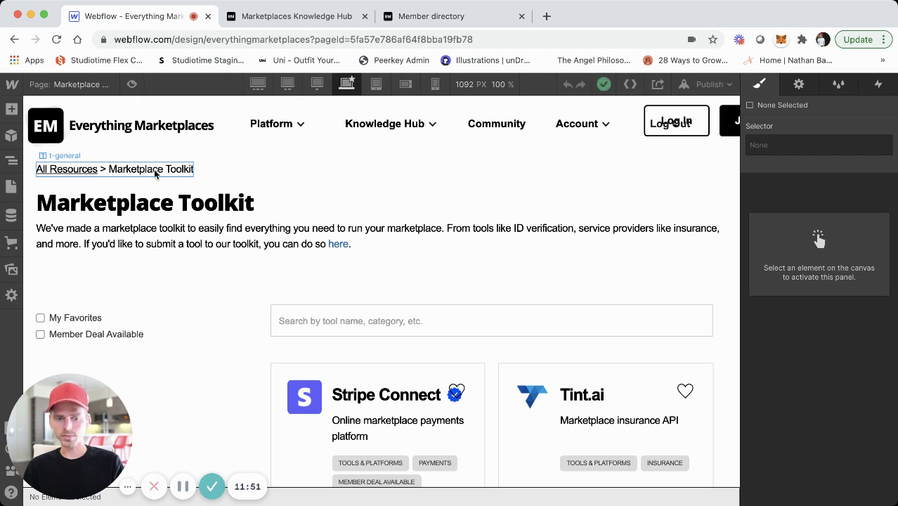
Examine the Marketplace Toolkit page's search field, type filters and tool cards, including the Stripe Connect card's member deal option
{"action": "scroll", "coordinate": [156, 173], "scroll_direction": "down", "scroll_amount": 3}
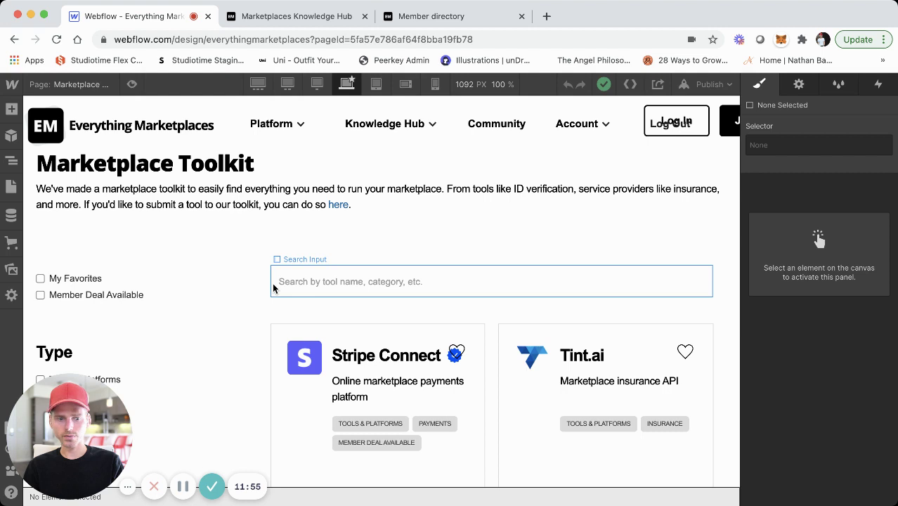
{"action": "scroll", "coordinate": [274, 285], "scroll_direction": "down", "scroll_amount": 1}
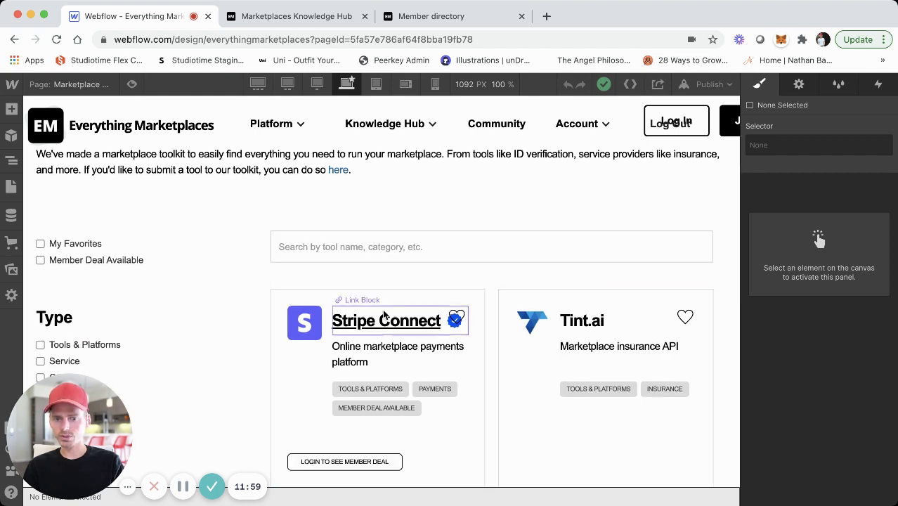
{"action": "scroll", "coordinate": [407, 316], "scroll_direction": "down", "scroll_amount": 1}
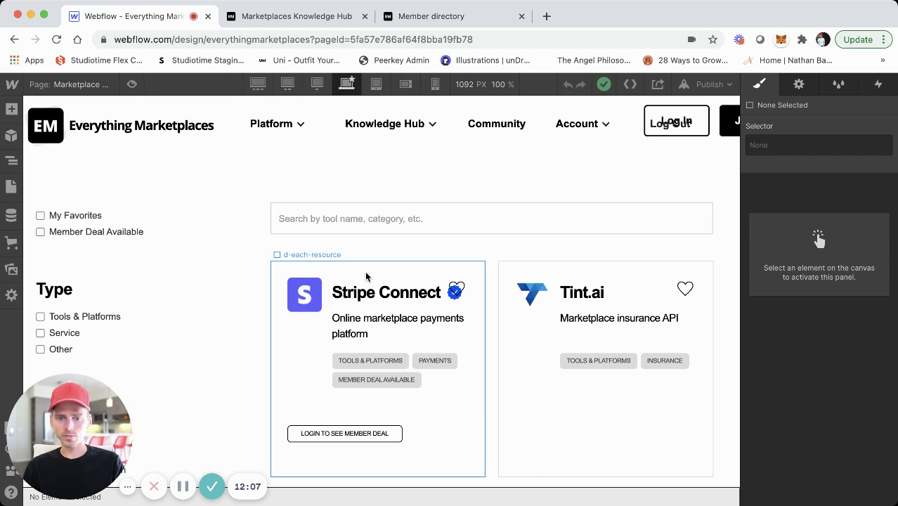
{"action": "scroll", "coordinate": [366, 273], "scroll_direction": "down", "scroll_amount": 1}
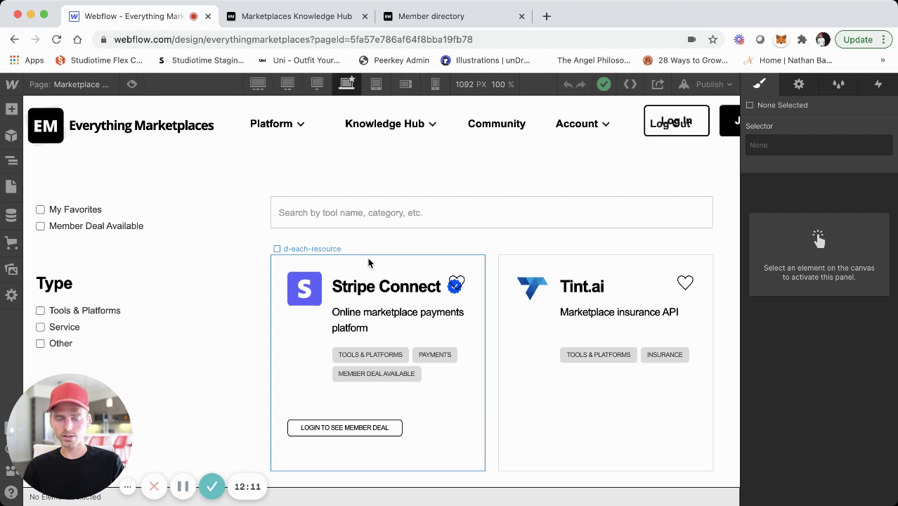
{"action": "scroll", "coordinate": [369, 271], "scroll_direction": "down", "scroll_amount": 1}
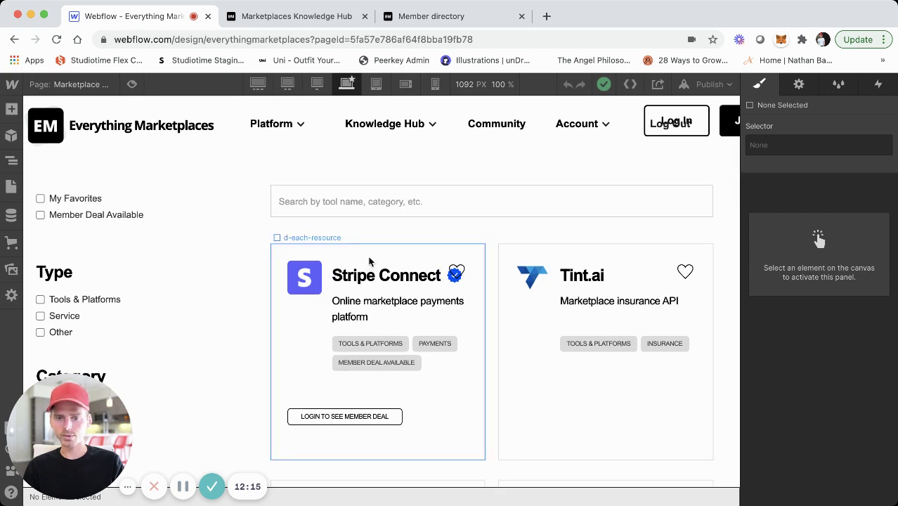
Open the Tools collection in the CMS and look over its list of items
{"action": "scroll", "coordinate": [372, 280], "scroll_direction": "down", "scroll_amount": 4}
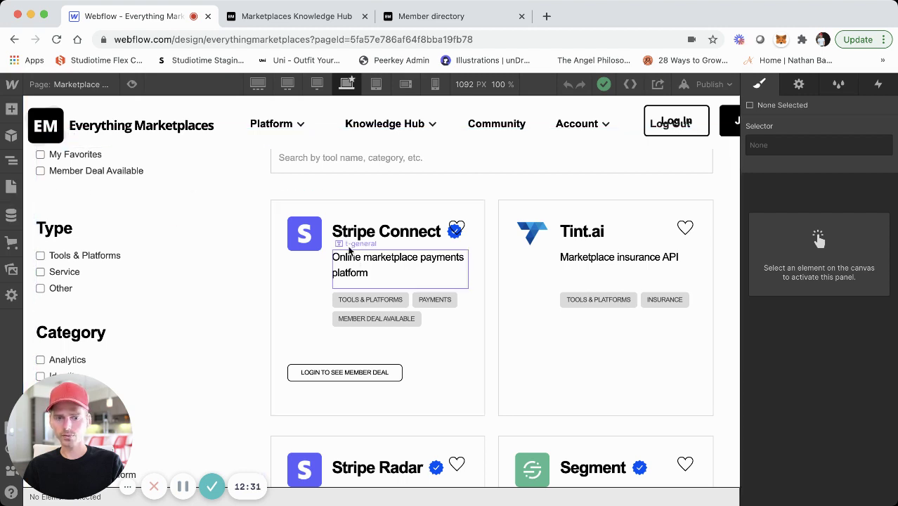
{"action": "left_click", "coordinate": [11, 215]}
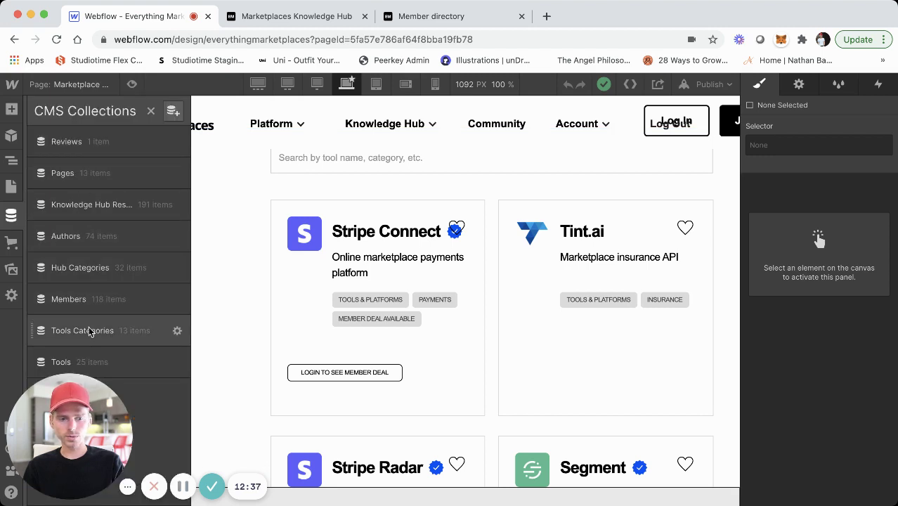
{"action": "left_click", "coordinate": [91, 360]}
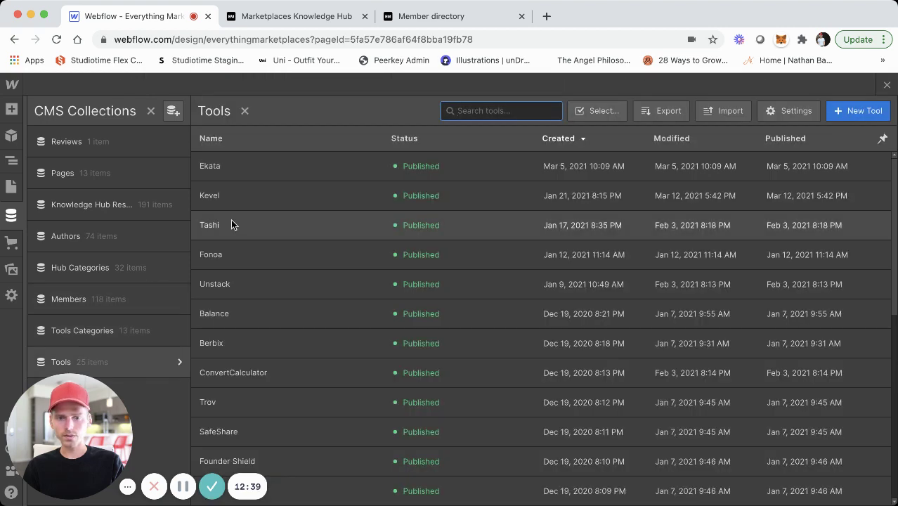
{"action": "scroll", "coordinate": [256, 236], "scroll_direction": "down", "scroll_amount": 1}
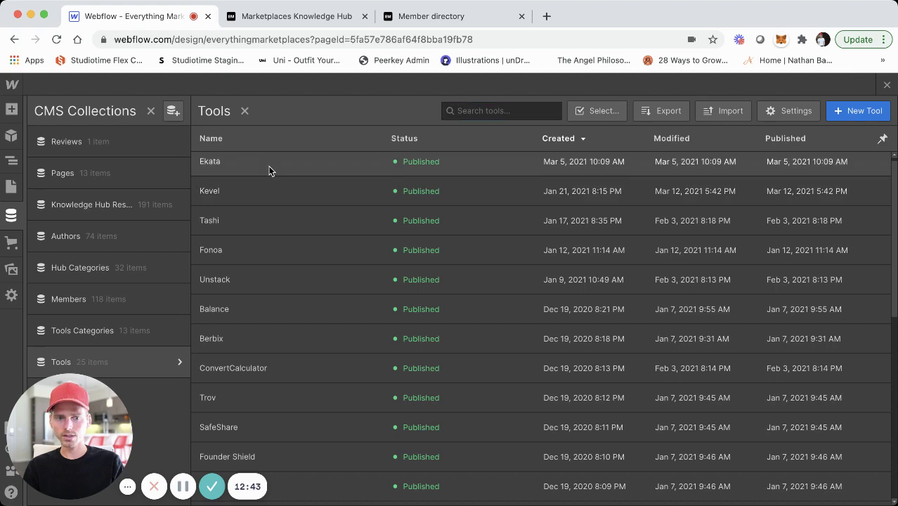
Open the Ekata item in the Tools collection and examine its basic info and custom fields
{"action": "left_click", "coordinate": [269, 167]}
{"action": "scroll", "coordinate": [378, 300], "scroll_direction": "down", "scroll_amount": 15}
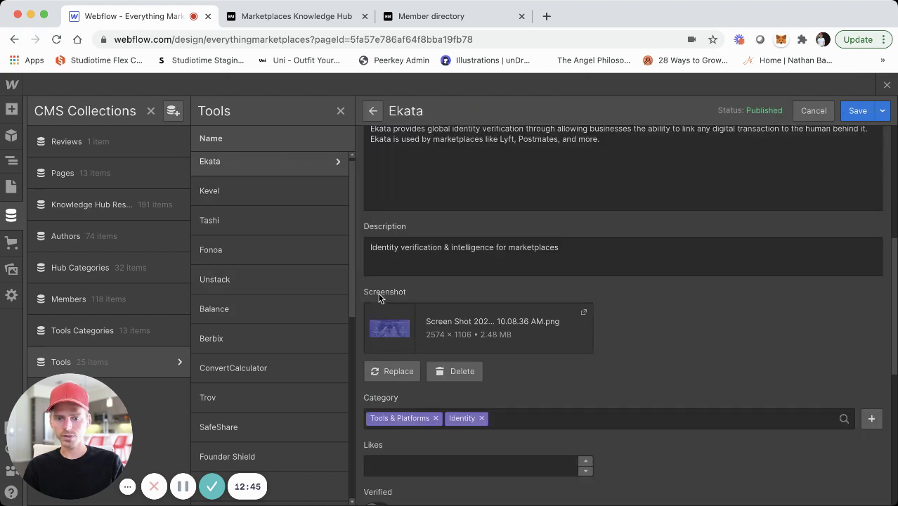
{"action": "scroll", "coordinate": [378, 300], "scroll_direction": "up", "scroll_amount": 15}
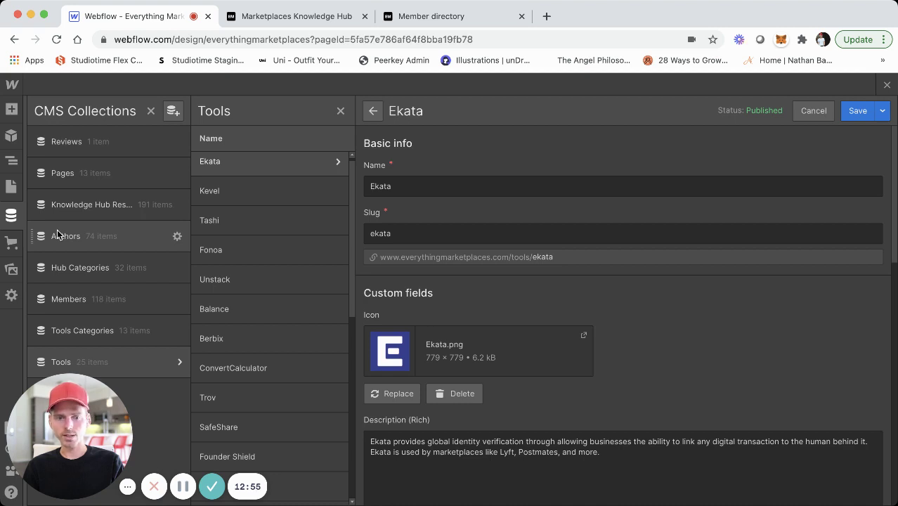
Open the Join Everything Marketplaces static page and look over its membership options, member benefits and testimonial
{"action": "left_click", "coordinate": [12, 187]}
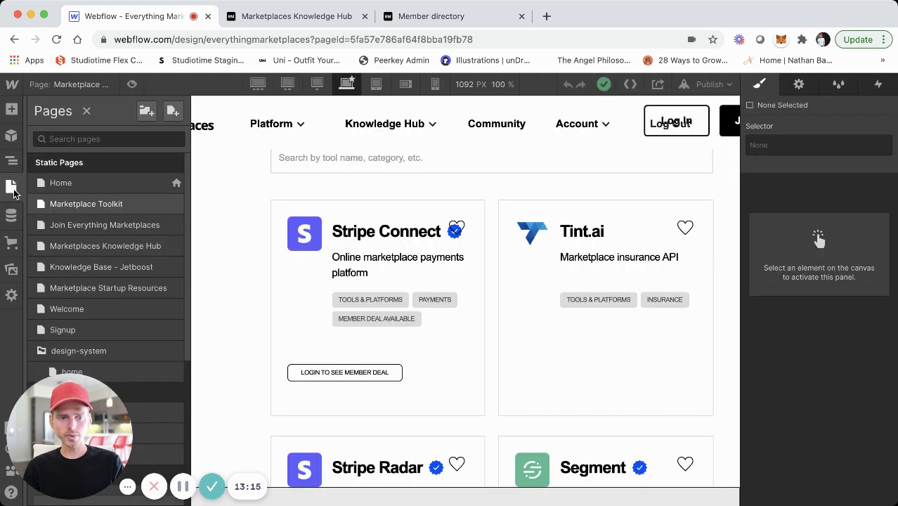
{"action": "left_click", "coordinate": [83, 226]}
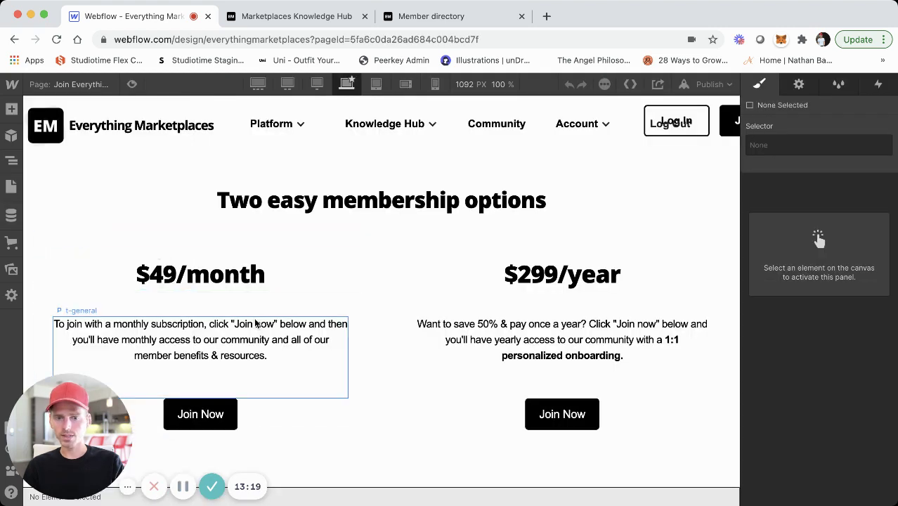
{"action": "scroll", "coordinate": [271, 330], "scroll_direction": "down", "scroll_amount": 1}
{"action": "scroll", "coordinate": [273, 332], "scroll_direction": "down", "scroll_amount": 10}
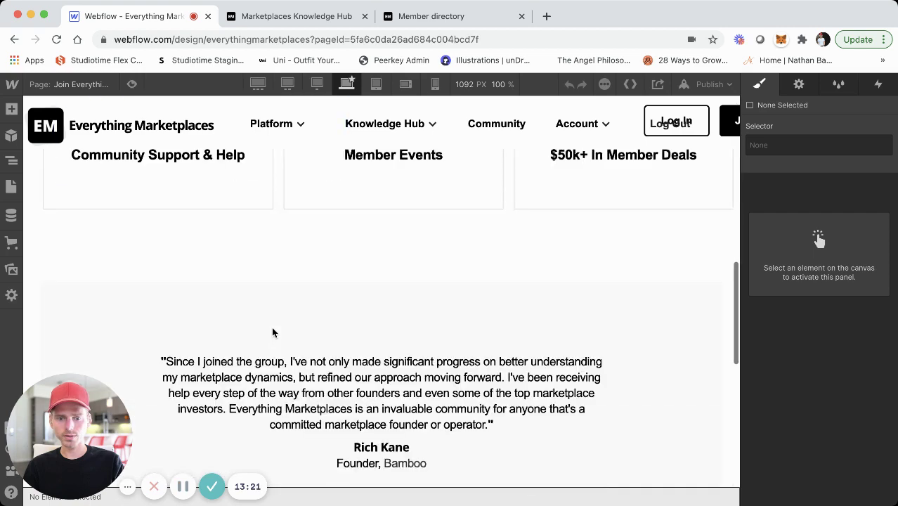
{"action": "scroll", "coordinate": [273, 333], "scroll_direction": "down", "scroll_amount": 3}
{"action": "scroll", "coordinate": [216, 301], "scroll_direction": "up", "scroll_amount": 6}
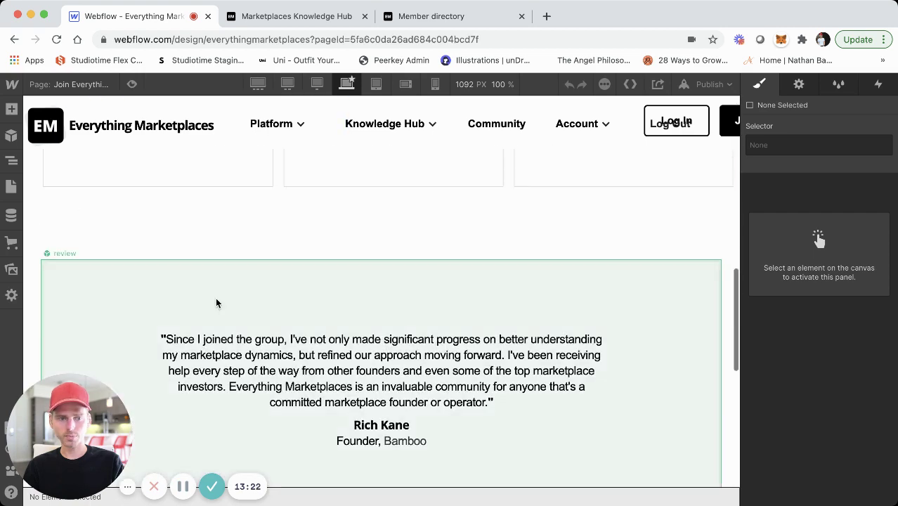
Open the Marketplaces Knowledge Hub static page in the designer
{"action": "left_click", "coordinate": [12, 189]}
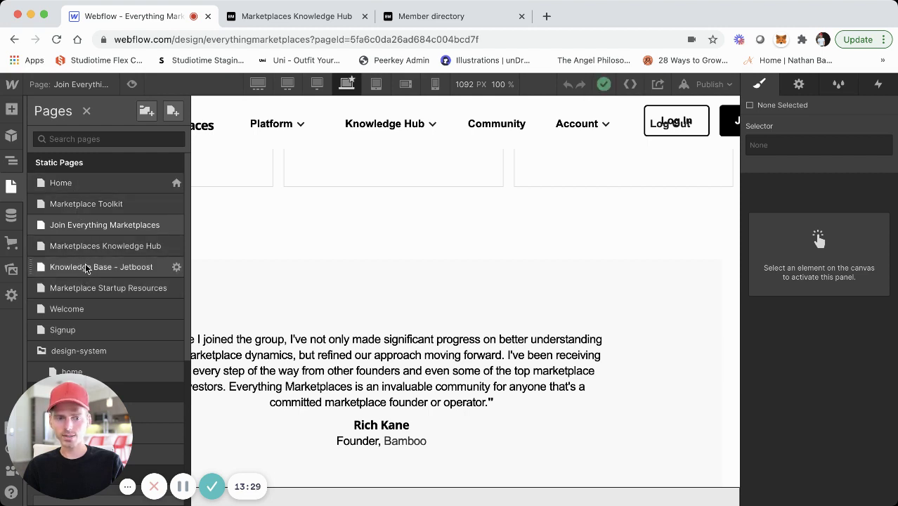
{"action": "scroll", "coordinate": [89, 273], "scroll_direction": "down", "scroll_amount": 1}
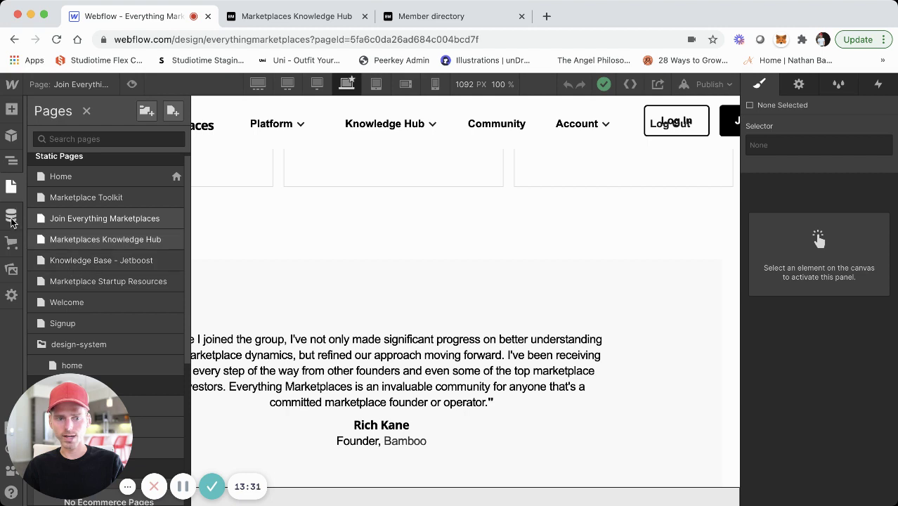
{"action": "left_click", "coordinate": [88, 241]}
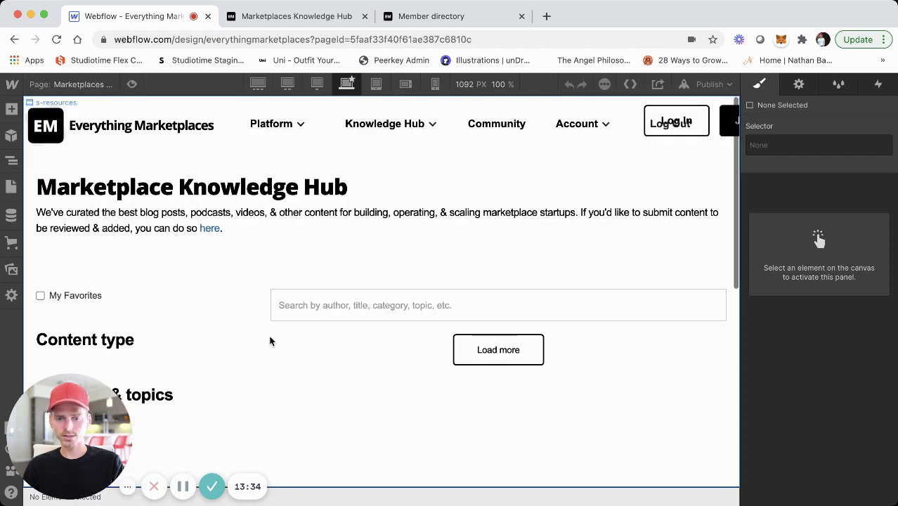
Open the Knowledge Base - Jetboost static page to view its member-only access design
{"action": "left_click", "coordinate": [12, 187]}
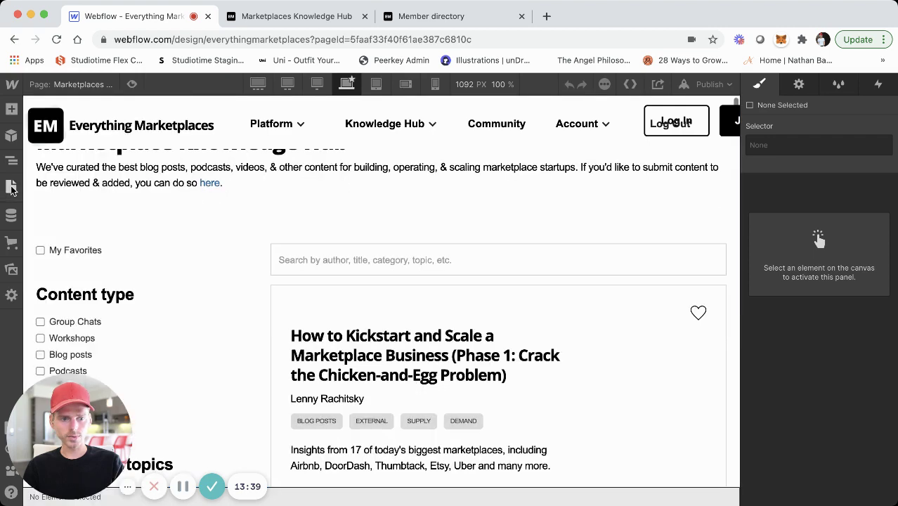
{"action": "left_click", "coordinate": [11, 187]}
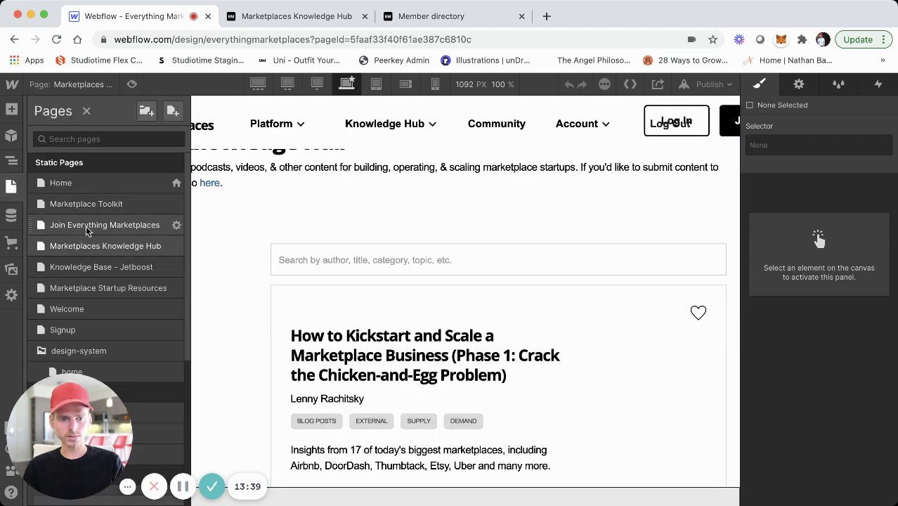
{"action": "left_click", "coordinate": [107, 274]}
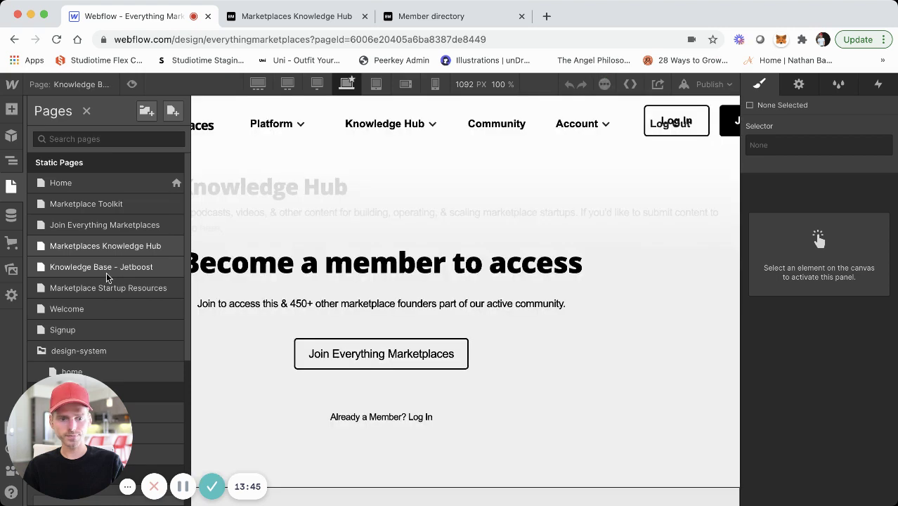
Return to the Marketplaces Knowledge Hub page and look over its heading, intro text and search field
{"action": "left_click", "coordinate": [11, 187]}
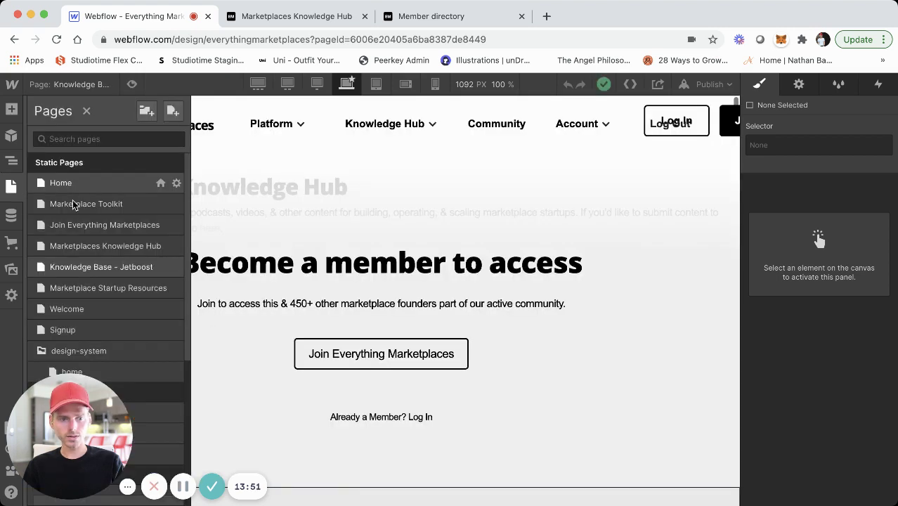
{"action": "left_click", "coordinate": [98, 246]}
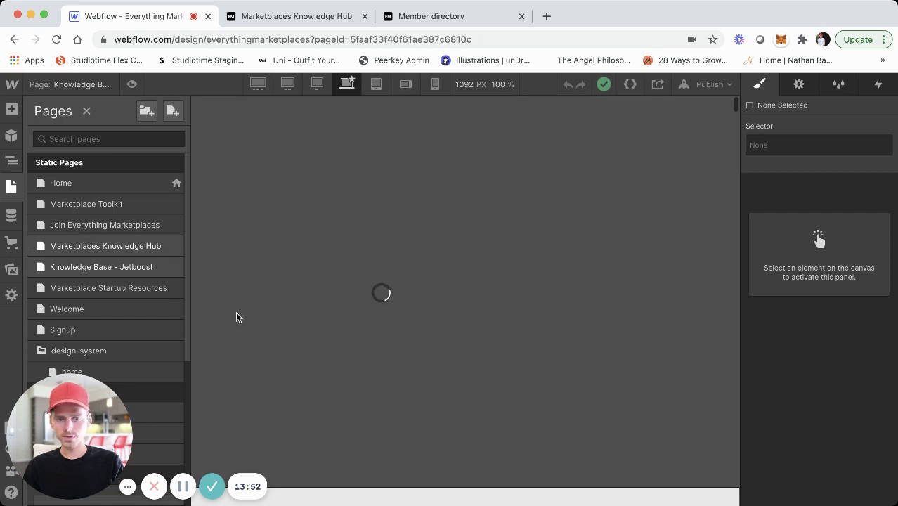
{"action": "scroll", "coordinate": [260, 312], "scroll_direction": "down", "scroll_amount": 1}
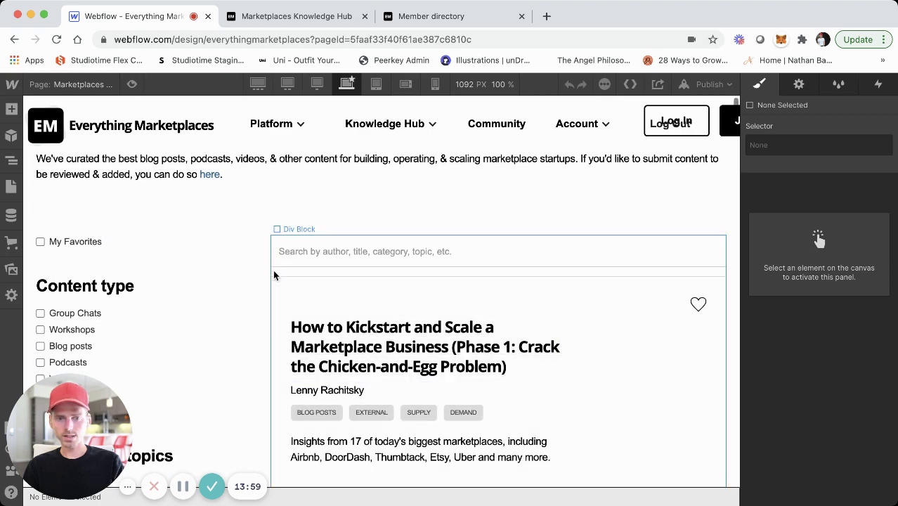
{"action": "scroll", "coordinate": [275, 267], "scroll_direction": "up", "scroll_amount": 1}
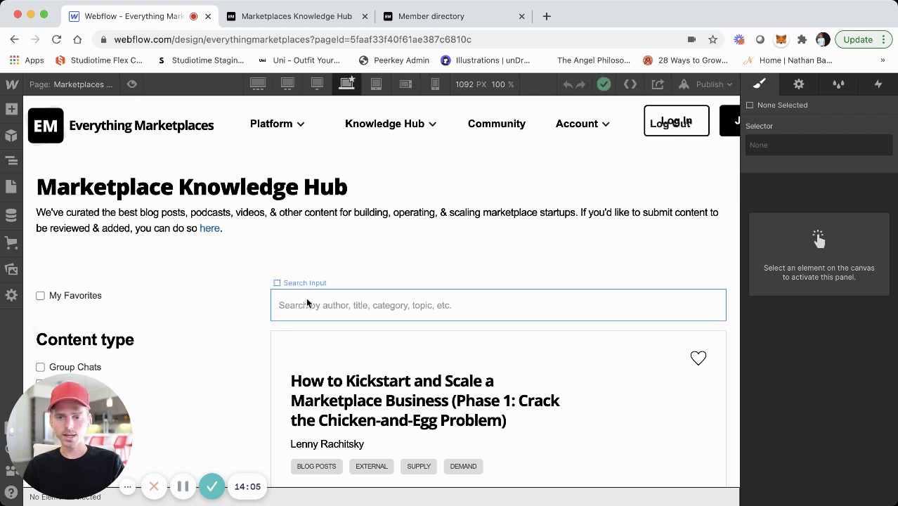
{"action": "scroll", "coordinate": [309, 309], "scroll_direction": "down", "scroll_amount": 1}
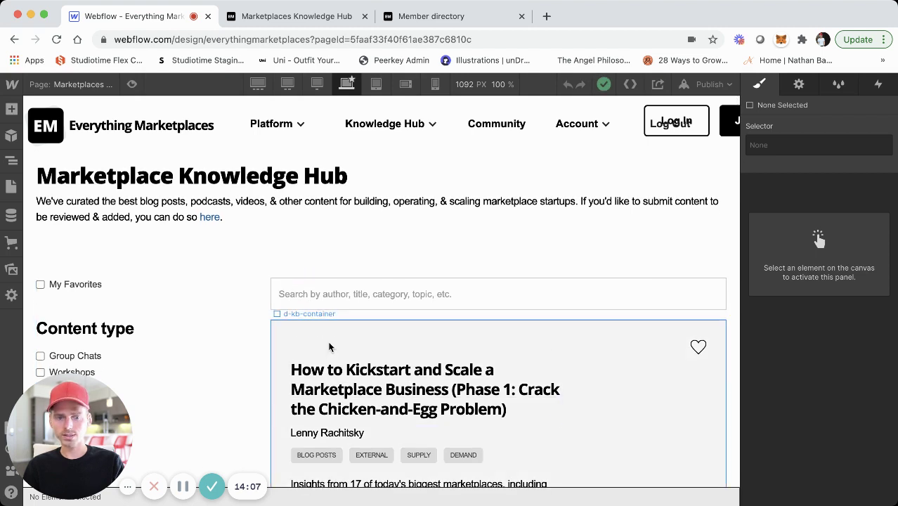
{"action": "scroll", "coordinate": [328, 341], "scroll_direction": "down", "scroll_amount": 1}
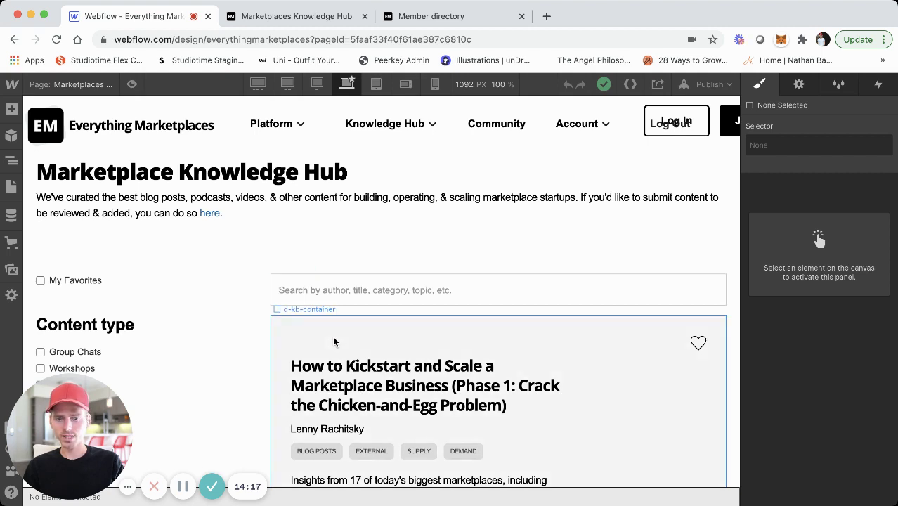
Examine the Knowledge Hub page's content type filters, category and topic filters, and resource cards
{"action": "scroll", "coordinate": [332, 323], "scroll_direction": "down", "scroll_amount": 1}
{"action": "scroll", "coordinate": [330, 319], "scroll_direction": "down", "scroll_amount": 1}
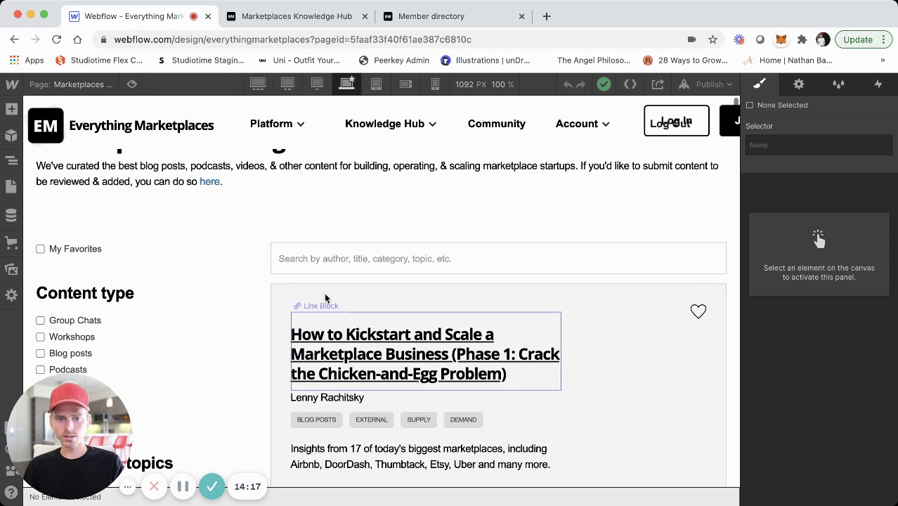
{"action": "scroll", "coordinate": [318, 255], "scroll_direction": "down", "scroll_amount": 1}
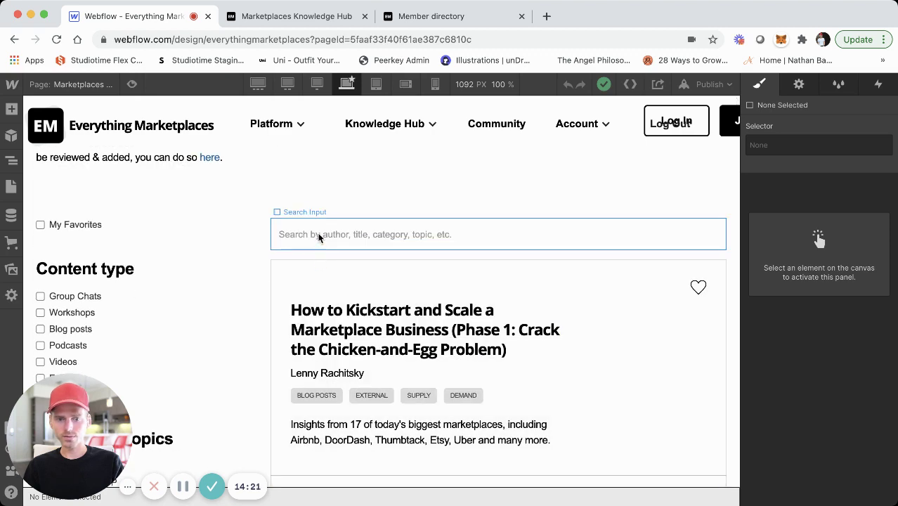
{"action": "scroll", "coordinate": [247, 262], "scroll_direction": "down", "scroll_amount": 1}
{"action": "scroll", "coordinate": [305, 325], "scroll_direction": "down", "scroll_amount": 5}
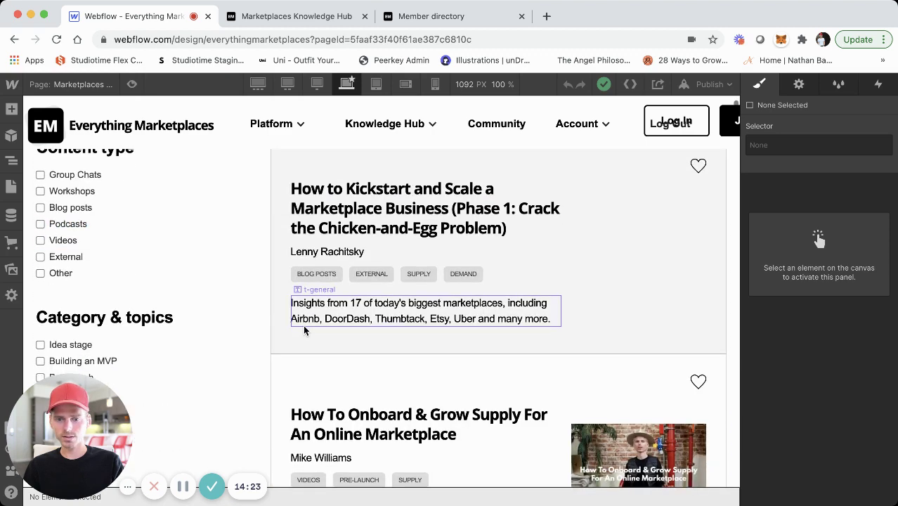
{"action": "scroll", "coordinate": [304, 331], "scroll_direction": "down", "scroll_amount": 3}
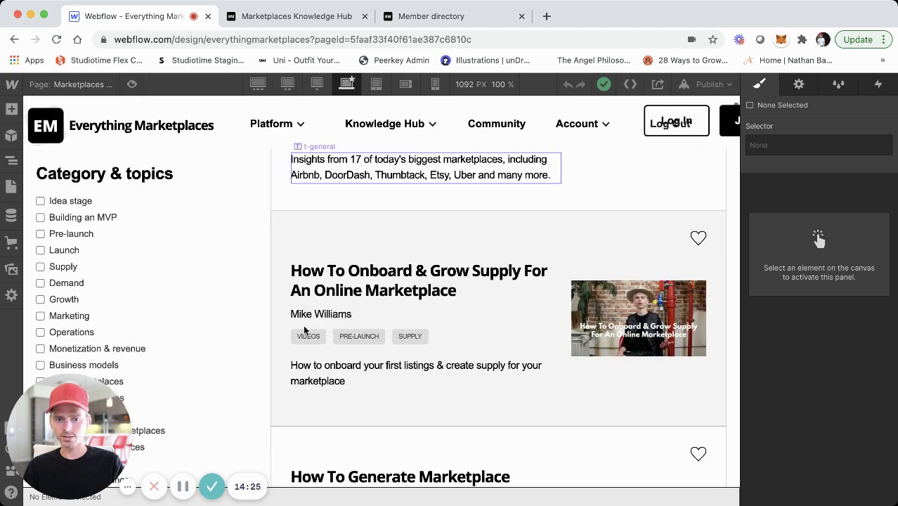
{"action": "scroll", "coordinate": [310, 297], "scroll_direction": "down", "scroll_amount": 2}
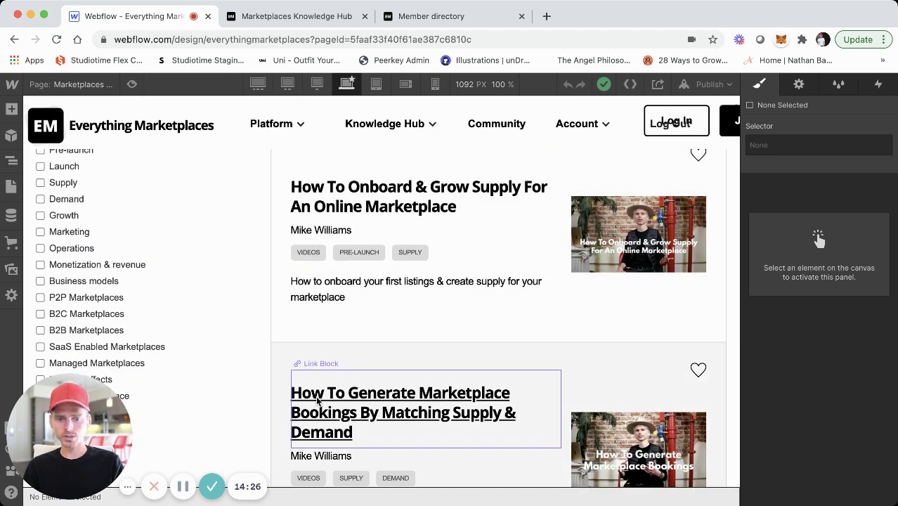
Open "The Big Opportunity For MyYogaTeacher As A Marketplace" item in the CMS collection of Knowledge Hub resources
{"action": "left_click", "coordinate": [11, 219]}
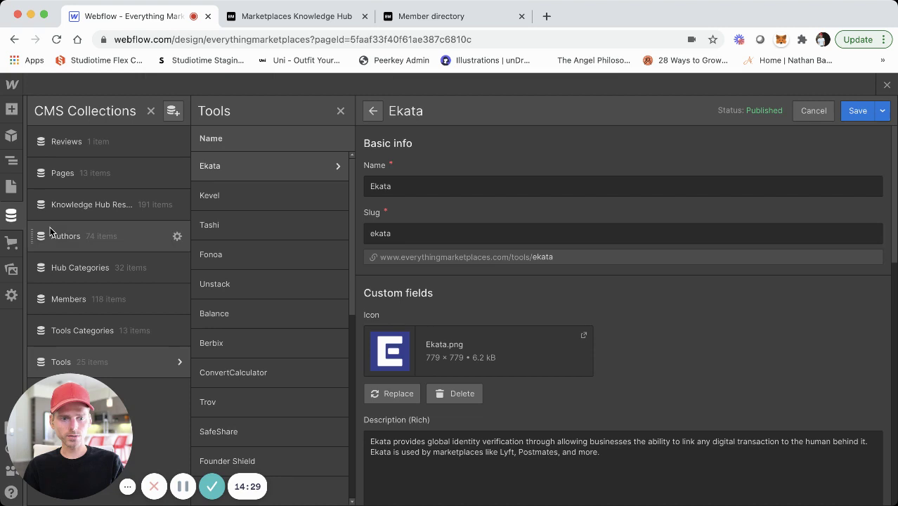
{"action": "left_click", "coordinate": [100, 210]}
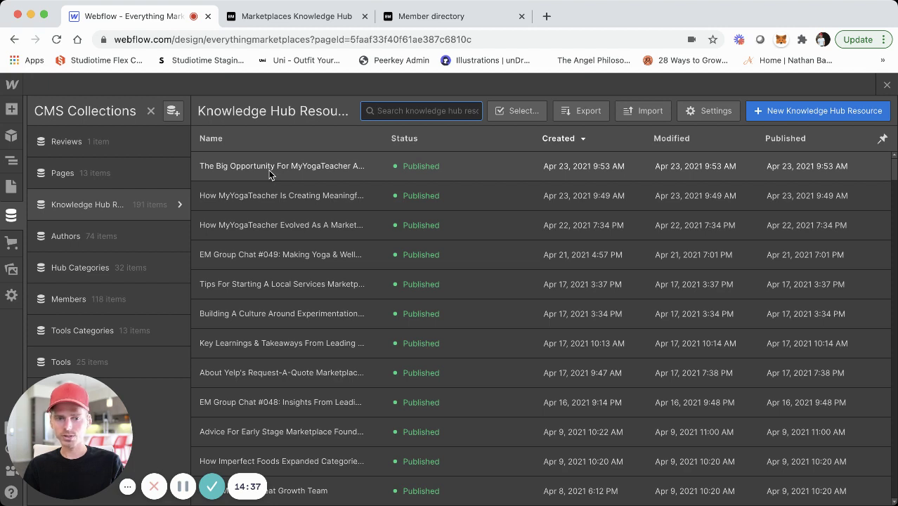
{"action": "left_click", "coordinate": [268, 171]}
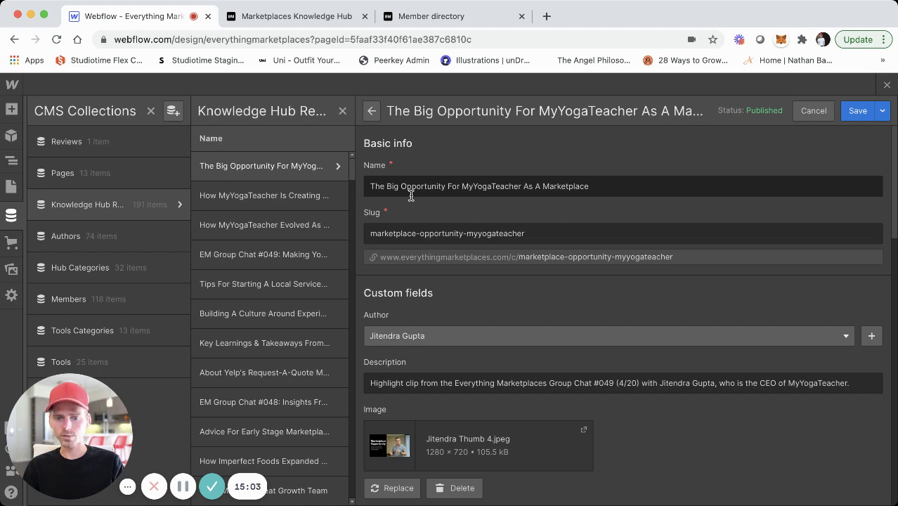
Examine the MyYogaTeacher resource item's fields from name, slug and author through image, embeds and category to order and external link
{"action": "scroll", "coordinate": [439, 292], "scroll_direction": "down", "scroll_amount": 6}
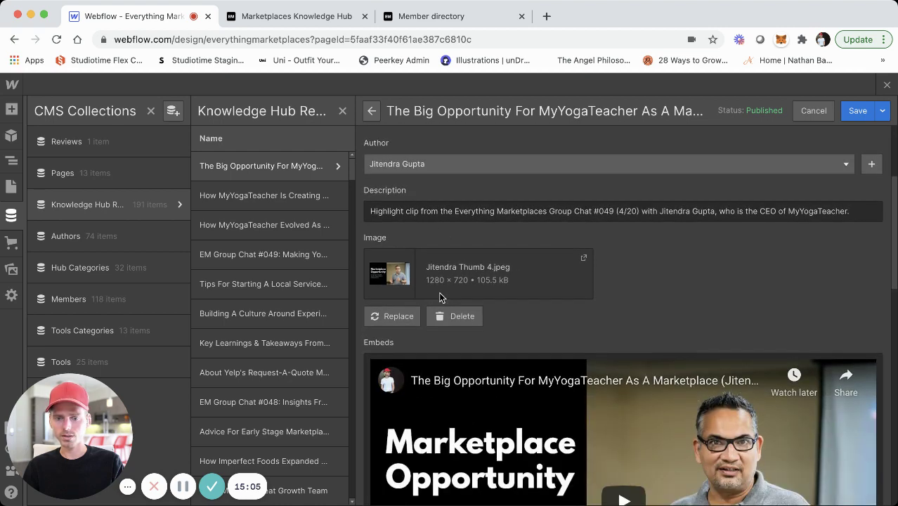
{"action": "scroll", "coordinate": [440, 293], "scroll_direction": "up", "scroll_amount": 6}
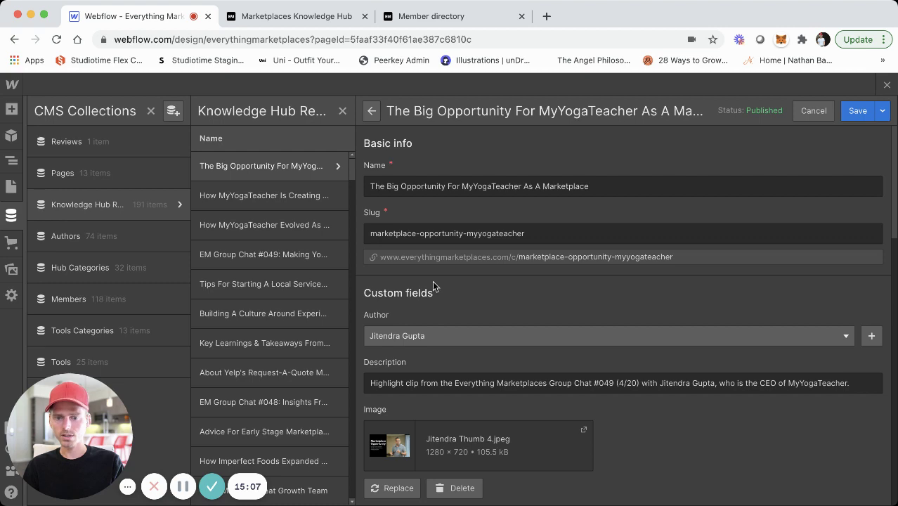
{"action": "scroll", "coordinate": [432, 280], "scroll_direction": "down", "scroll_amount": 1}
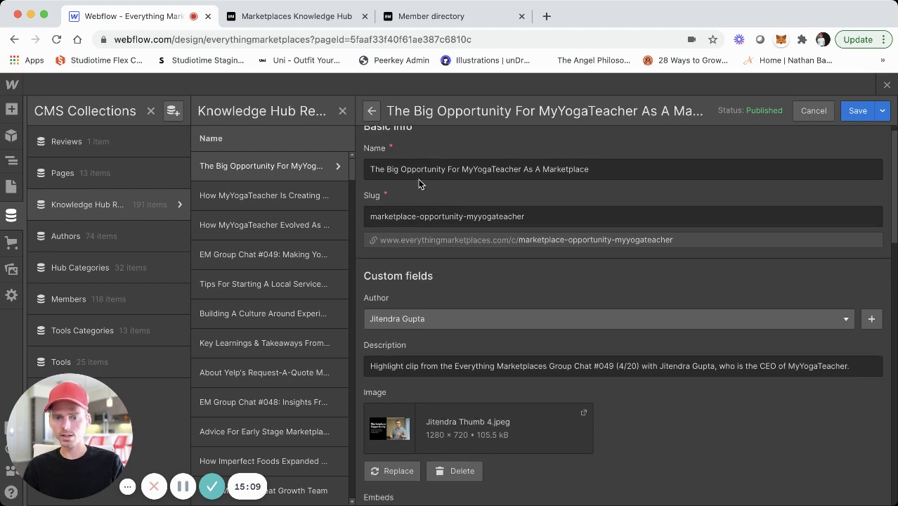
{"action": "scroll", "coordinate": [421, 244], "scroll_direction": "down", "scroll_amount": 6}
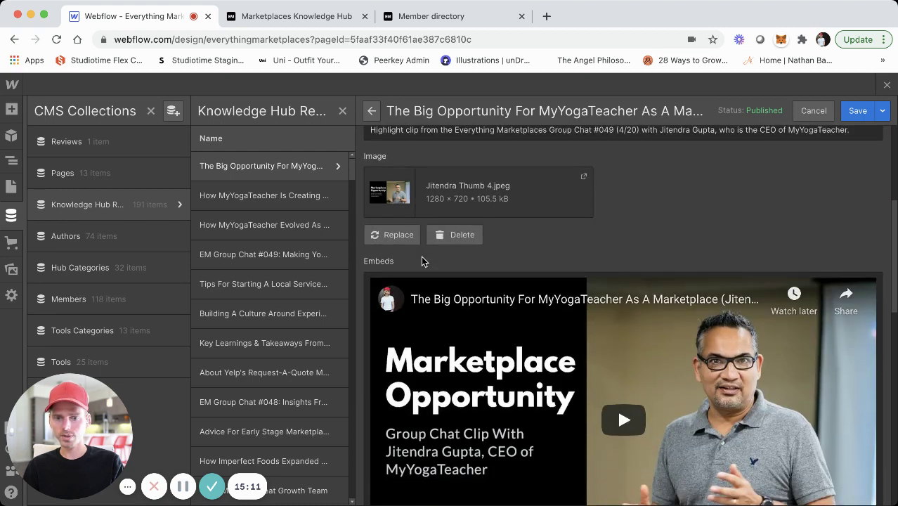
{"action": "scroll", "coordinate": [421, 256], "scroll_direction": "down", "scroll_amount": 15}
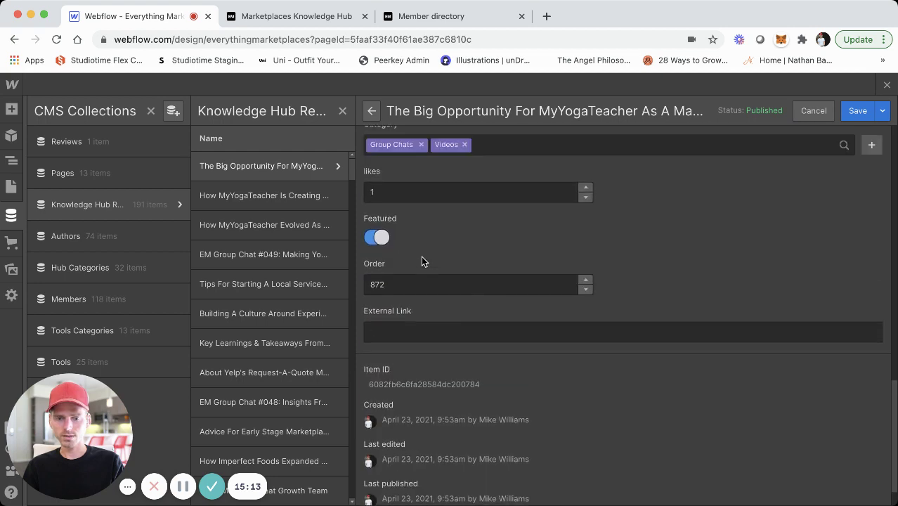
Open the published "The Big Opportunity For MyYogaTeacher As A Marketplace" page from the Knowledge Hub and look through it down to the footer
{"action": "scroll", "coordinate": [421, 256], "scroll_direction": "up", "scroll_amount": 10}
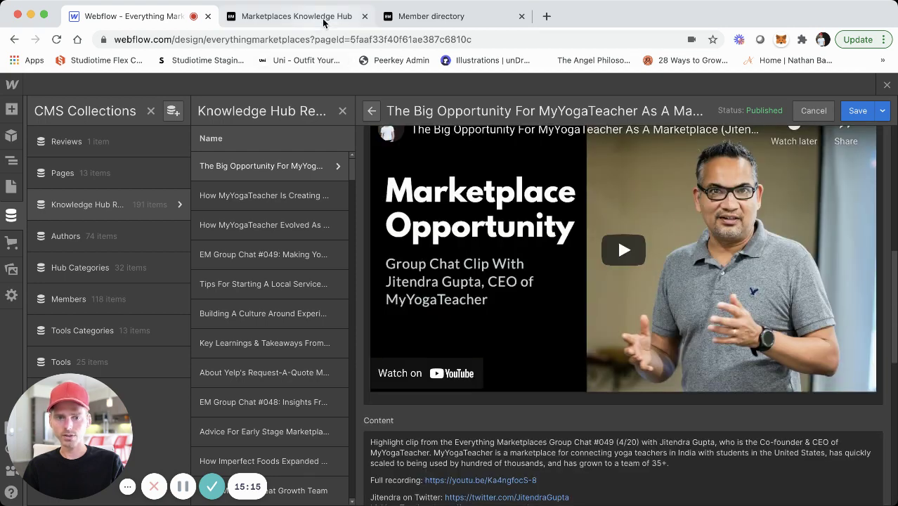
{"action": "left_click", "coordinate": [297, 16]}
{"action": "scroll", "coordinate": [127, 290], "scroll_direction": "down", "scroll_amount": 2}
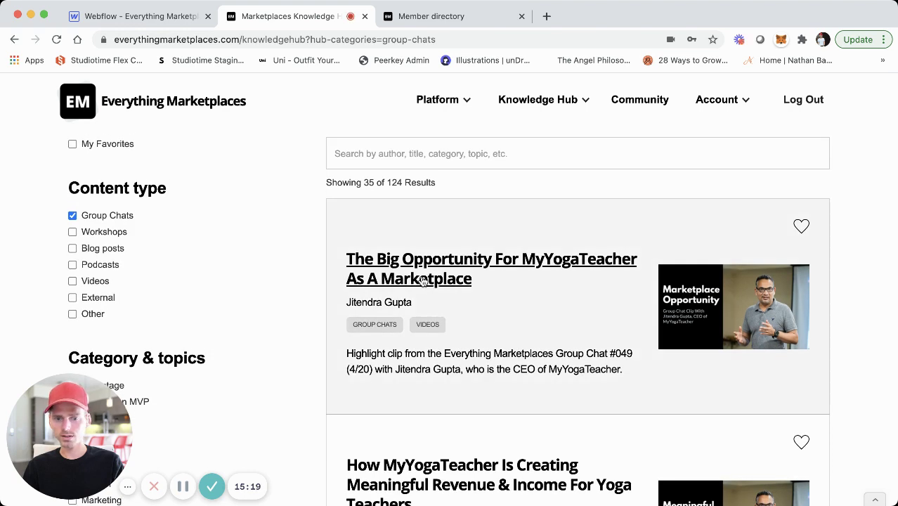
{"action": "left_click", "coordinate": [421, 278]}
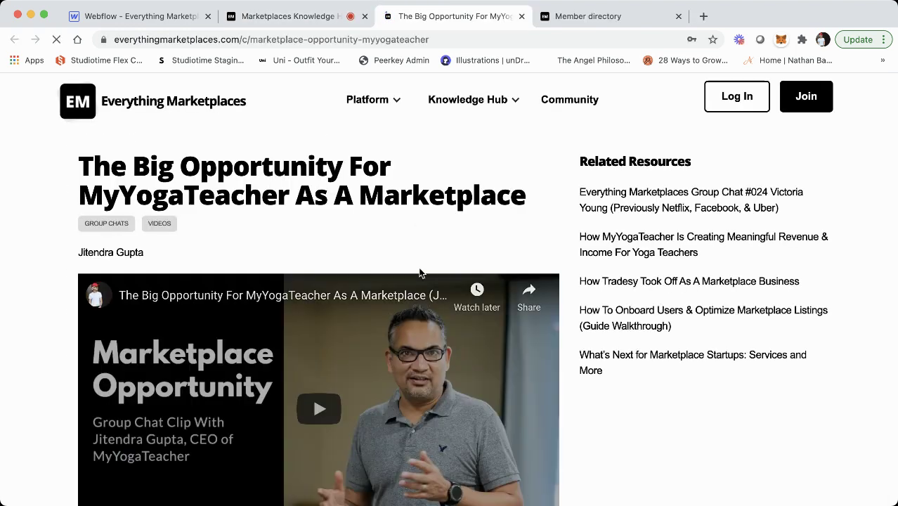
{"action": "scroll", "coordinate": [325, 226], "scroll_direction": "down", "scroll_amount": 10}
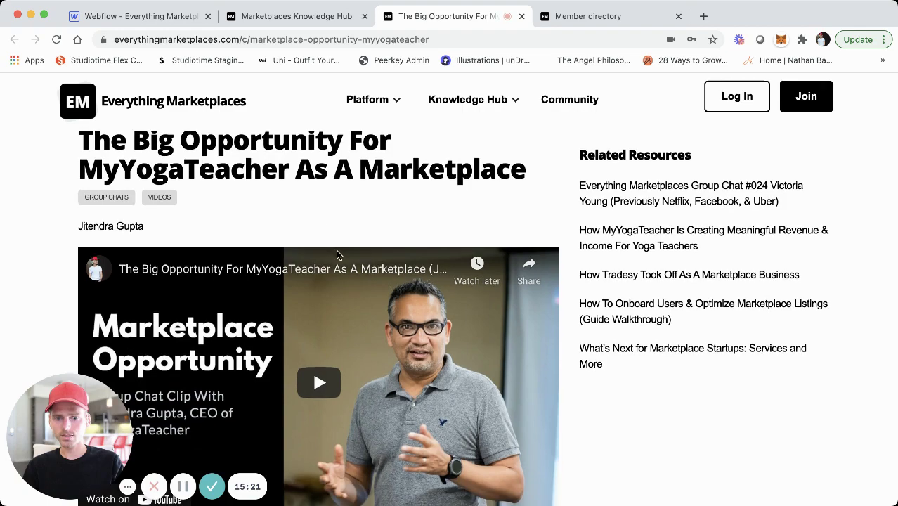
{"action": "scroll", "coordinate": [352, 322], "scroll_direction": "down", "scroll_amount": 6}
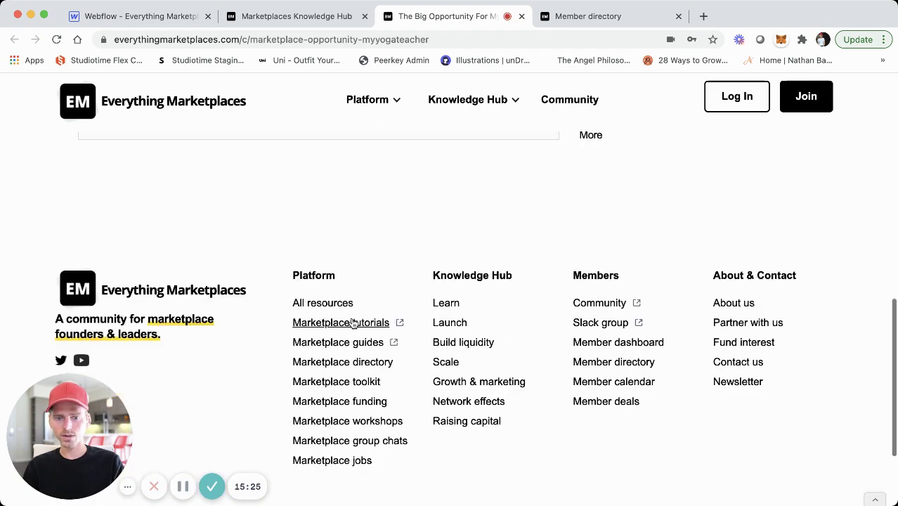
{"action": "scroll", "coordinate": [351, 317], "scroll_direction": "up", "scroll_amount": 15}
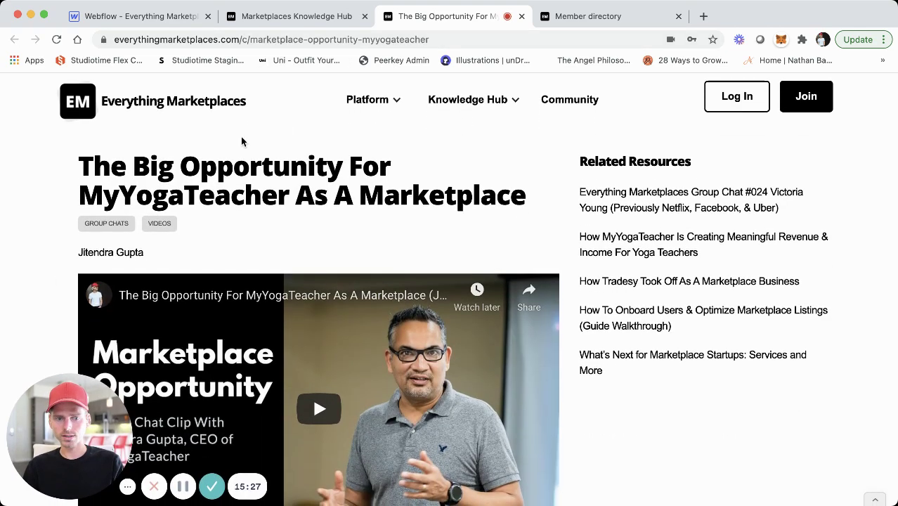
{"action": "mouse_move", "coordinate": [464, 105]}
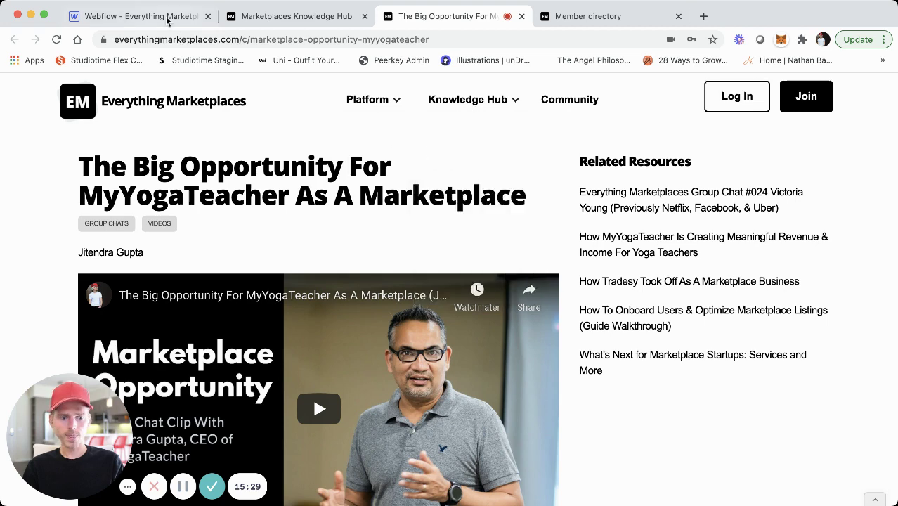
Switch back to Webflow Designer and review the MyYogaTeacher resource item's image and embeds fields
{"action": "left_click", "coordinate": [140, 15]}
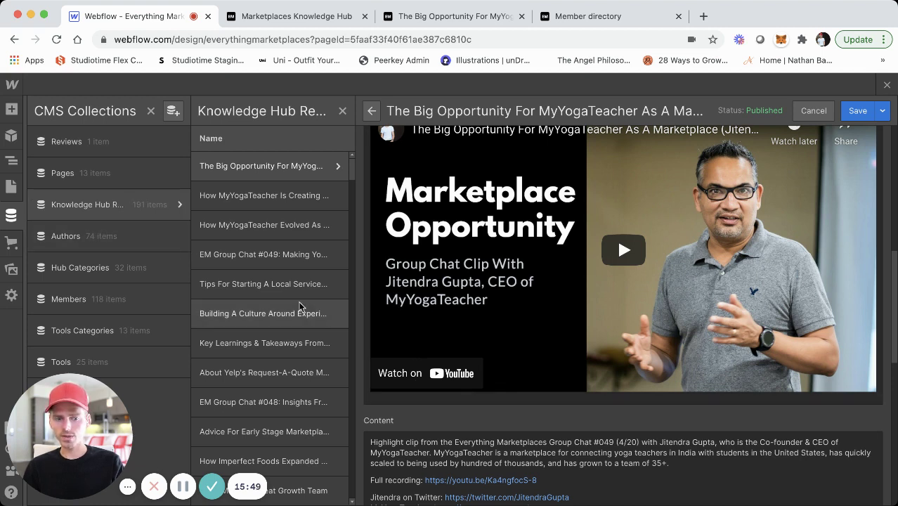
{"action": "scroll", "coordinate": [447, 260], "scroll_direction": "up", "scroll_amount": 1}
{"action": "scroll", "coordinate": [450, 261], "scroll_direction": "up", "scroll_amount": 4}
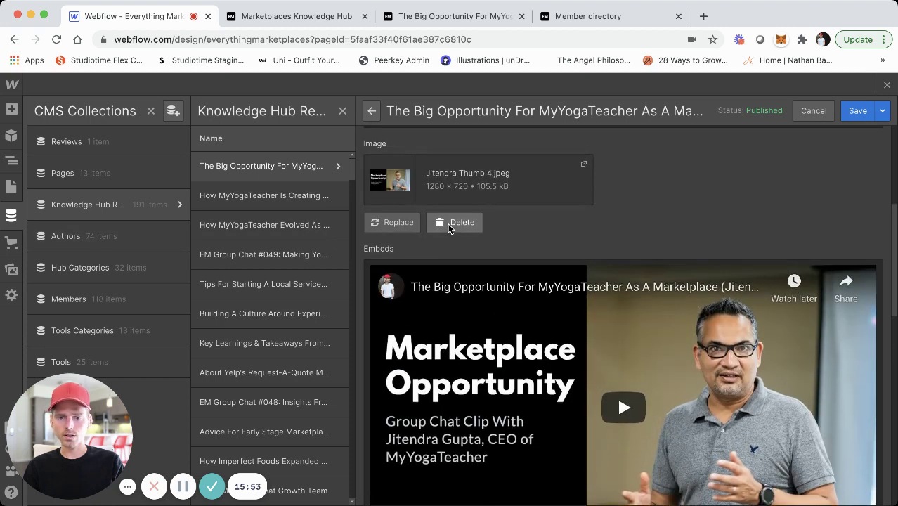
{"action": "scroll", "coordinate": [450, 228], "scroll_direction": "up", "scroll_amount": 1}
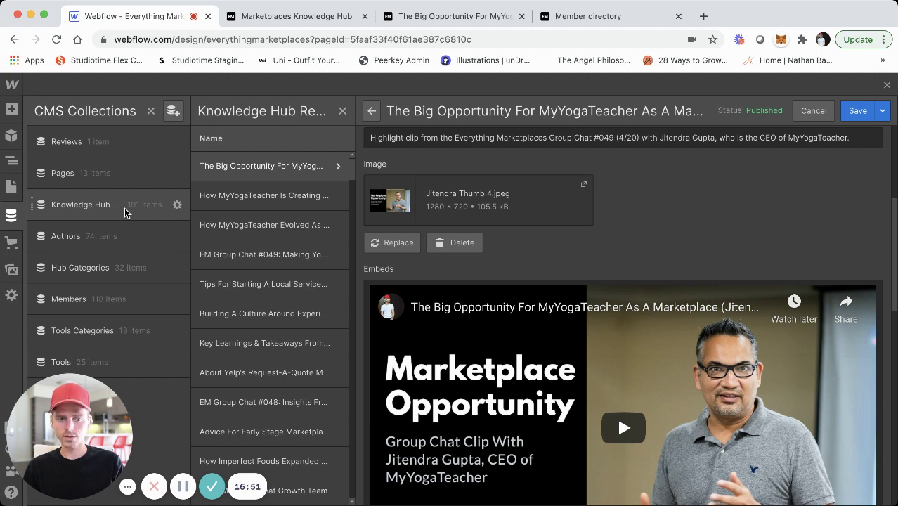
Open the Welcome page in the Designer and inspect its d-members-only block in the page's element structure
{"action": "left_click", "coordinate": [11, 188]}
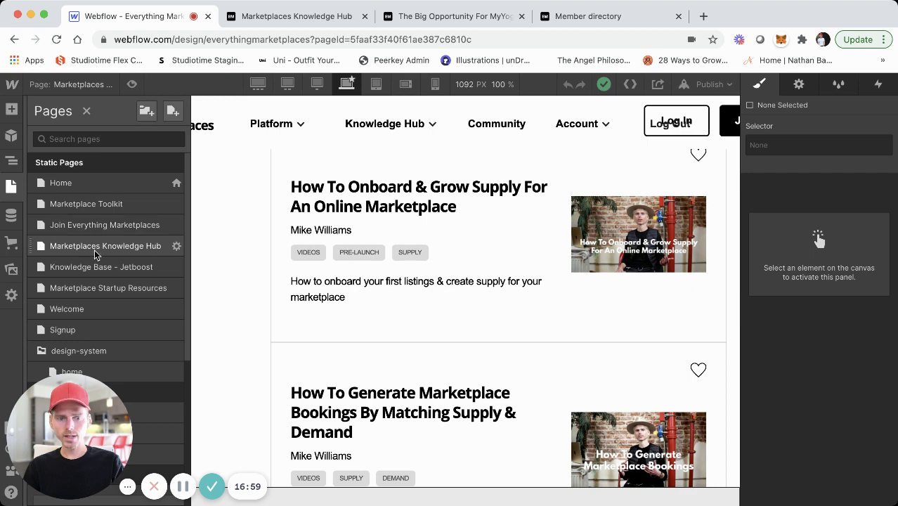
{"action": "scroll", "coordinate": [90, 263], "scroll_direction": "down", "scroll_amount": 1}
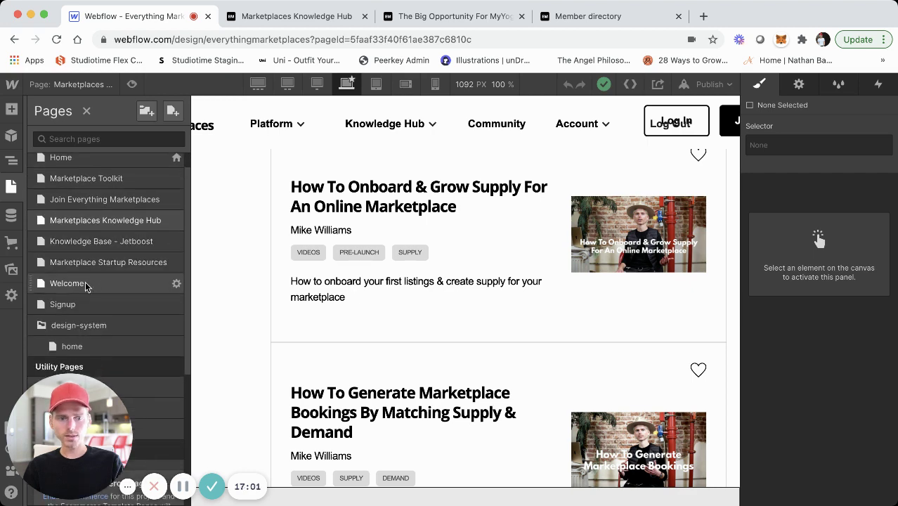
{"action": "left_click", "coordinate": [67, 284]}
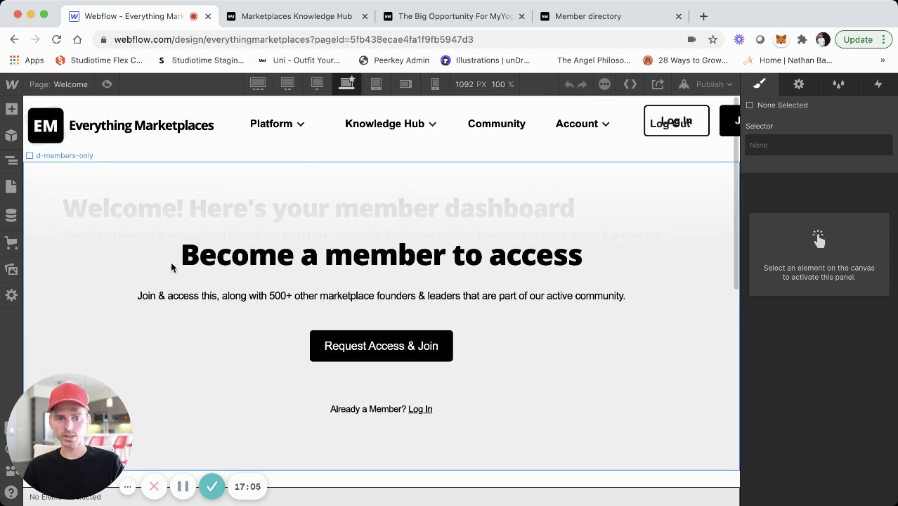
{"action": "left_click", "coordinate": [167, 205]}
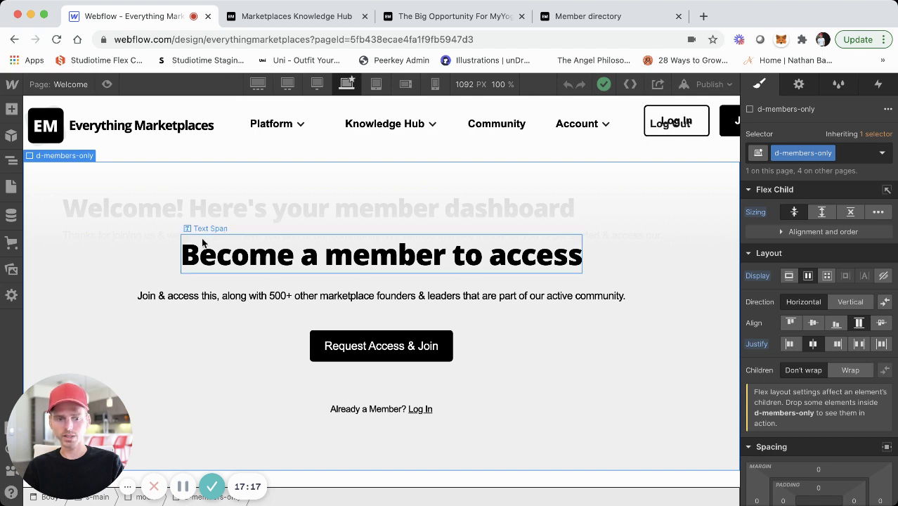
{"action": "left_click", "coordinate": [12, 162]}
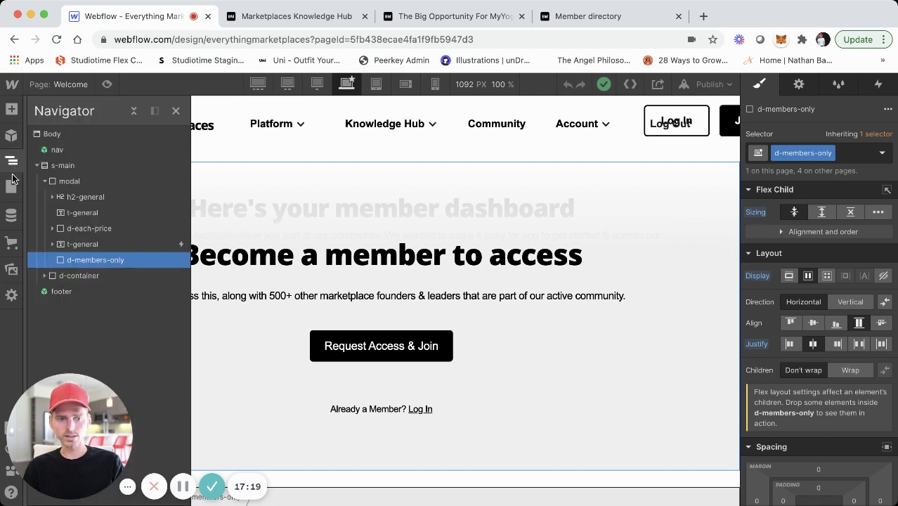
Open the Signup page in the Designer, view its element structure and bring back the list of site pages
{"action": "left_click", "coordinate": [11, 189]}
{"action": "scroll", "coordinate": [73, 267], "scroll_direction": "down", "scroll_amount": 3}
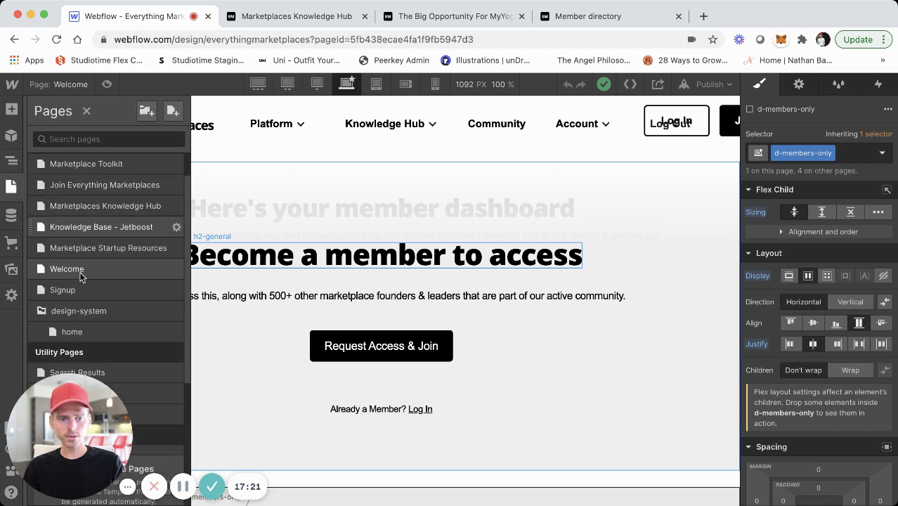
{"action": "scroll", "coordinate": [79, 285], "scroll_direction": "up", "scroll_amount": 1}
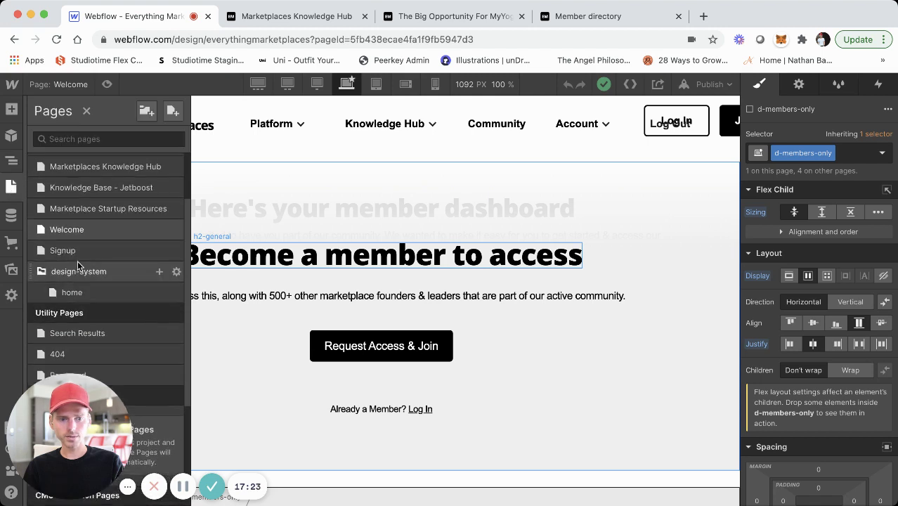
{"action": "left_click", "coordinate": [63, 251]}
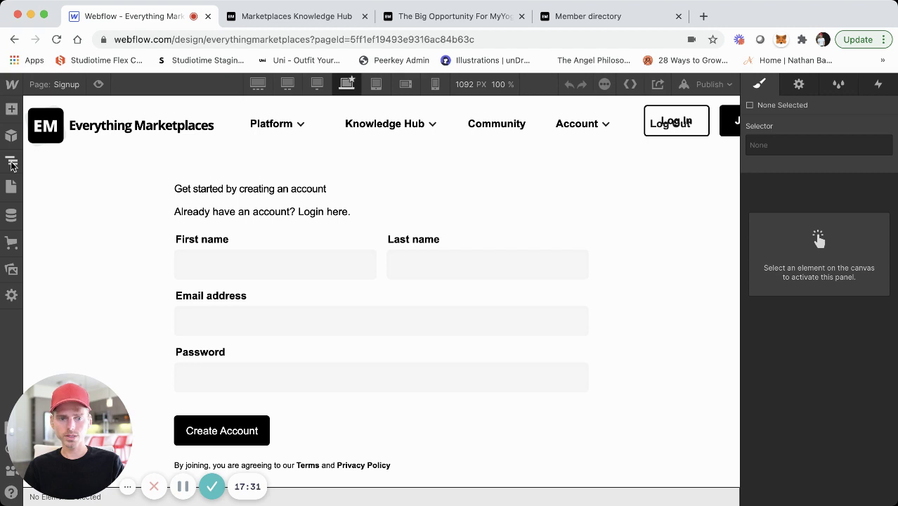
{"action": "left_click", "coordinate": [12, 165]}
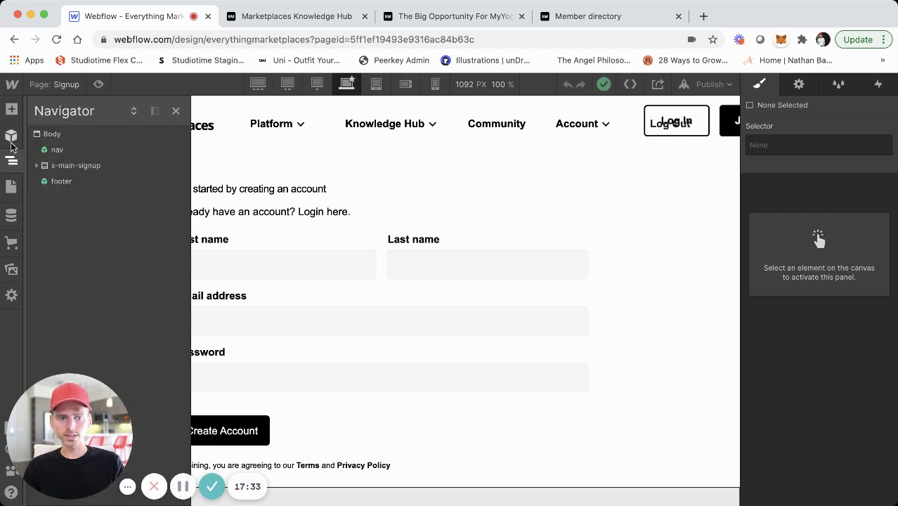
{"action": "left_click", "coordinate": [12, 186]}
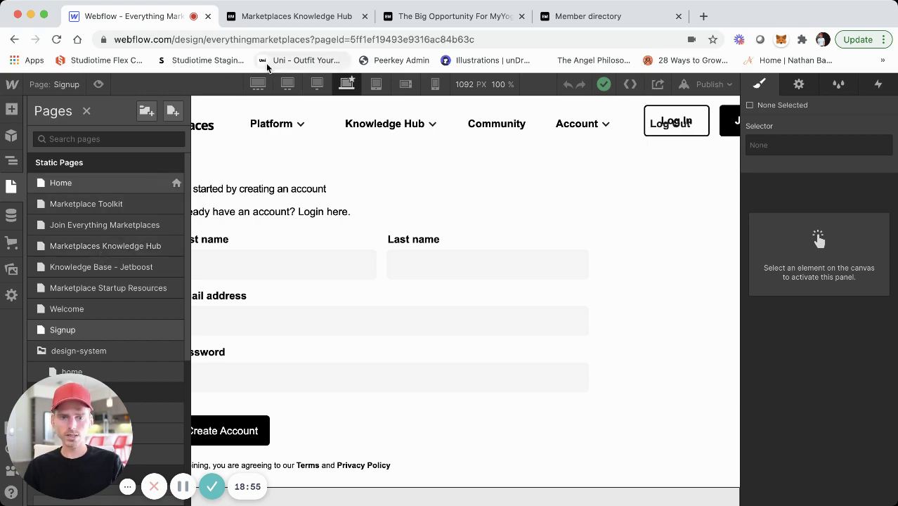
Switch to the live Everything Marketplaces homepage and look over its hero, audience and member access sections
{"action": "left_click", "coordinate": [291, 17]}
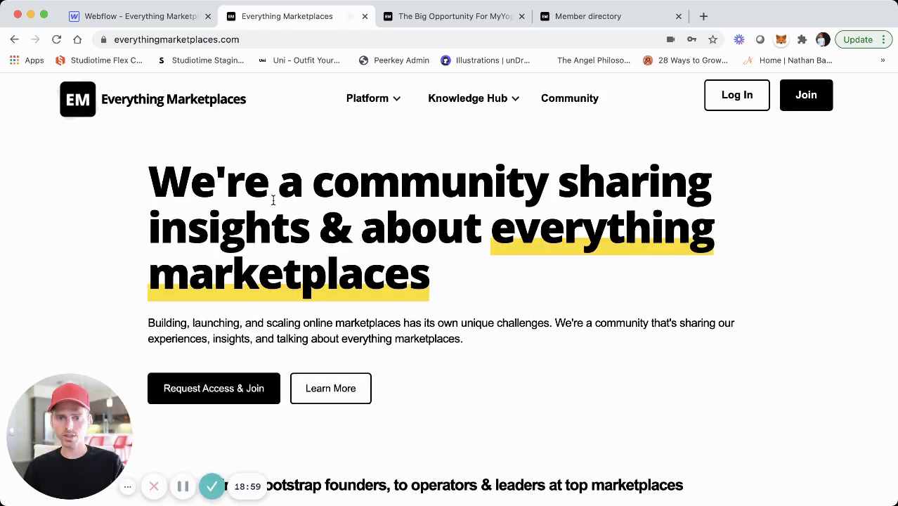
{"action": "scroll", "coordinate": [274, 201], "scroll_direction": "down", "scroll_amount": 10}
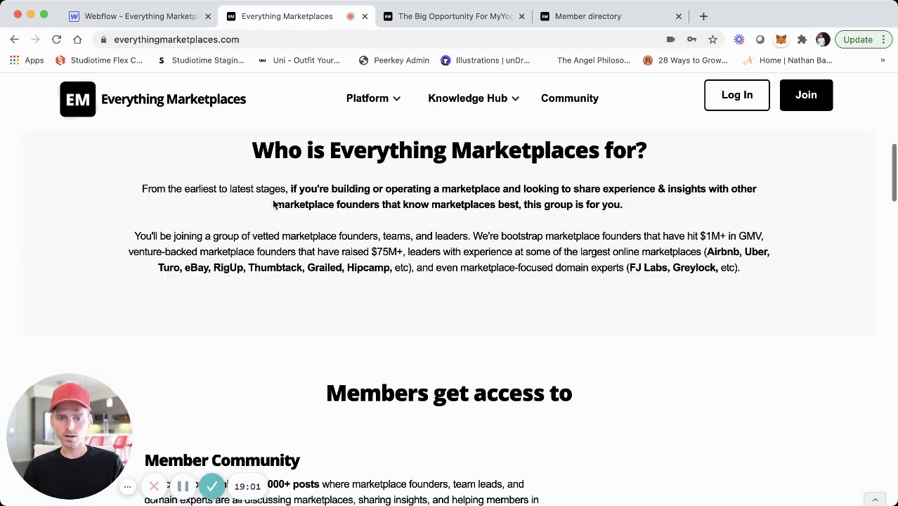
{"action": "scroll", "coordinate": [274, 203], "scroll_direction": "up", "scroll_amount": 10}
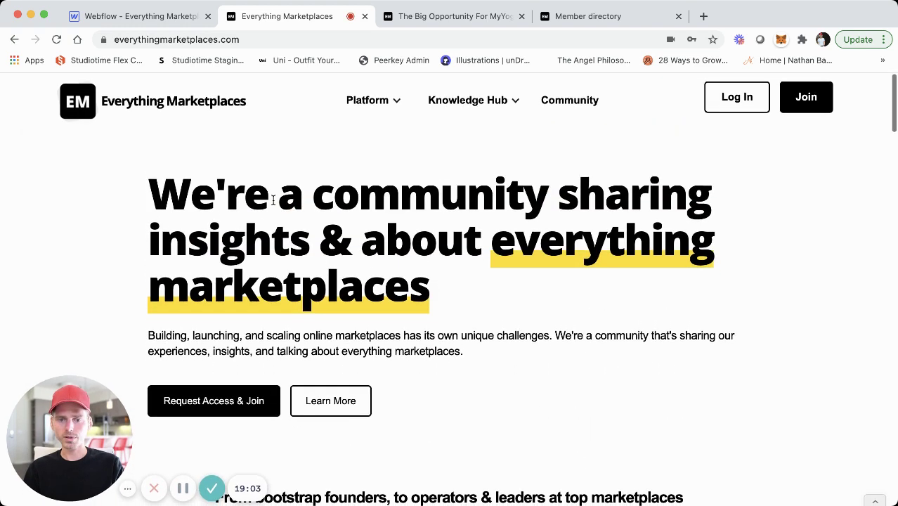